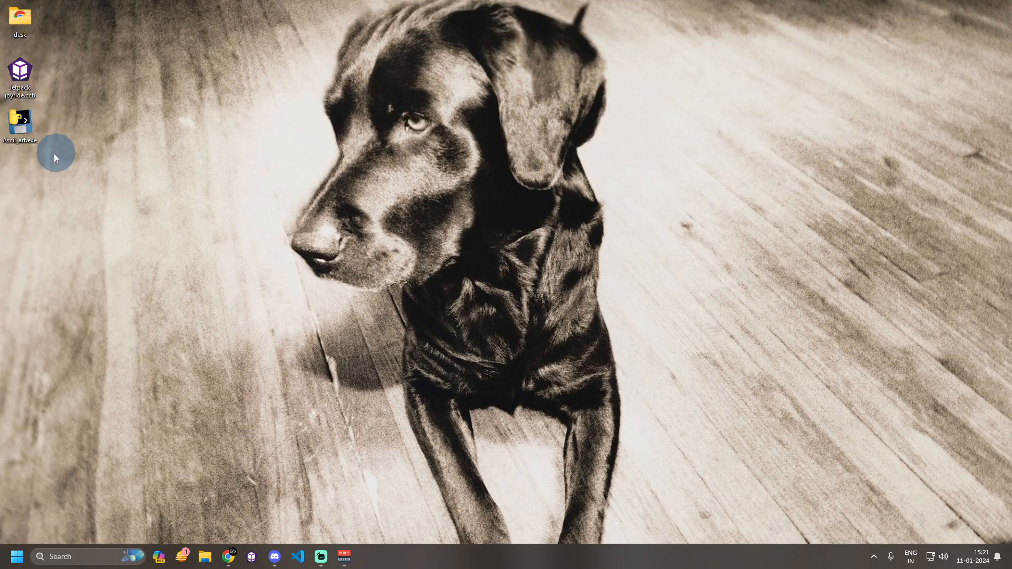
- Open the Jetpack joyride.ccb project from the desktop and maximize its window
{"action": "left_click", "coordinate": [24, 131]}
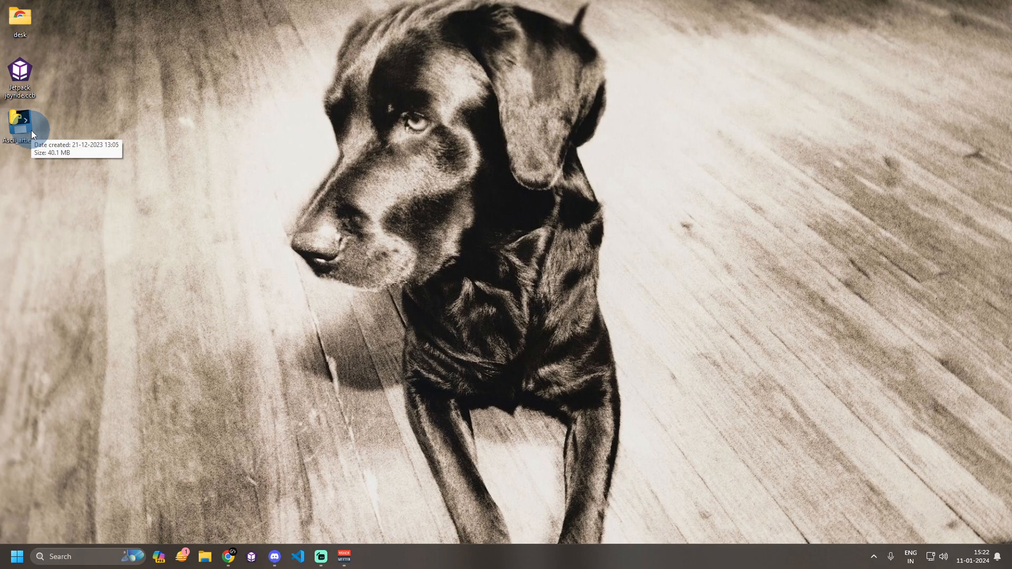
{"action": "double_click", "coordinate": [22, 81]}
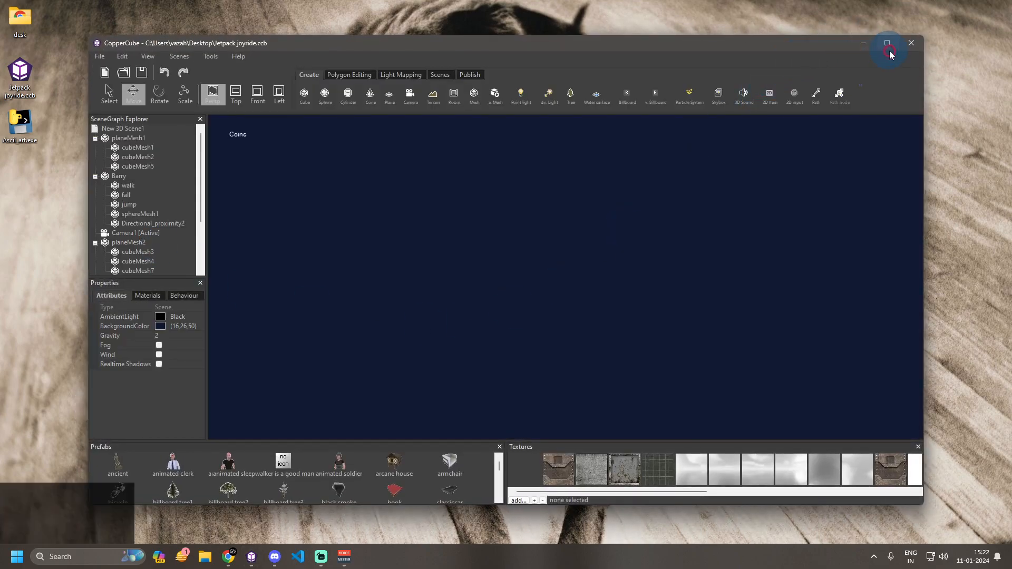
{"action": "left_click", "coordinate": [890, 54]}
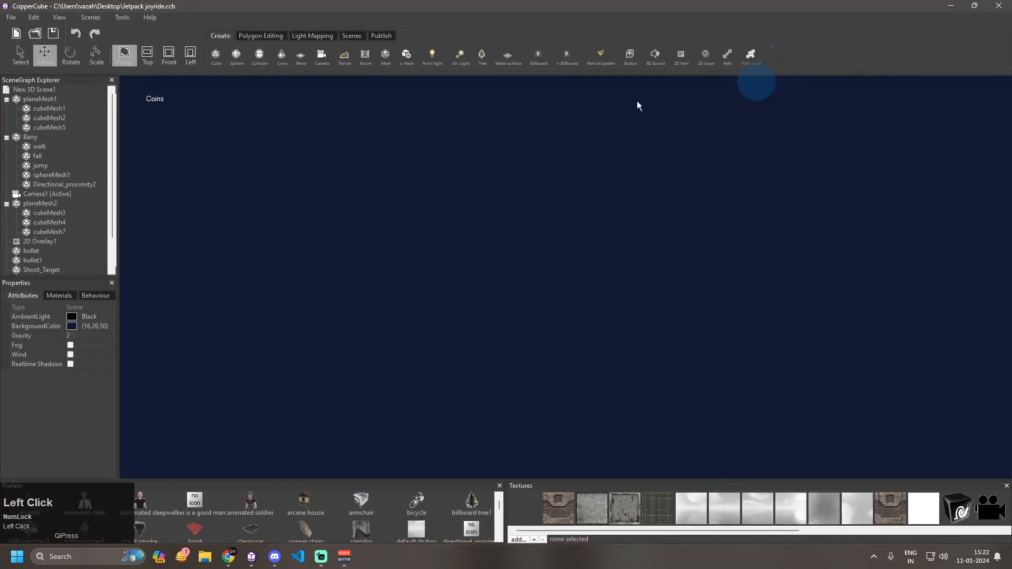
- Switch the viewport to the Left view and frame both corridor background planes
{"action": "left_click", "coordinate": [189, 55]}
{"action": "right_click_drag", "start_coordinate": [318, 144], "coordinate": [415, 388]}
{"action": "right_click_drag", "start_coordinate": [321, 185], "coordinate": [585, 349]}
{"action": "left_click_drag", "start_coordinate": [784, 299], "coordinate": [430, 288]}
{"action": "right_click_drag", "start_coordinate": [420, 237], "coordinate": [578, 426]}
{"action": "left_click_drag", "start_coordinate": [725, 280], "coordinate": [473, 279]}
{"action": "right_click_drag", "start_coordinate": [473, 244], "coordinate": [404, 342]}
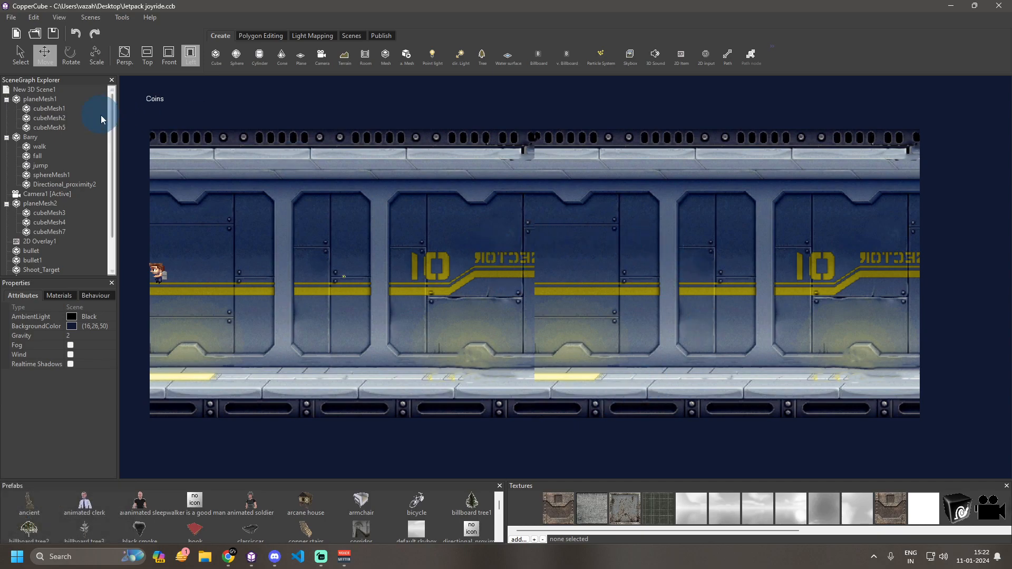
- Inspect planeMesh1, planeMesh2 and Barry with its walk, fall and jump meshes, ending on Barry's behaviours
{"action": "left_click", "coordinate": [40, 99]}
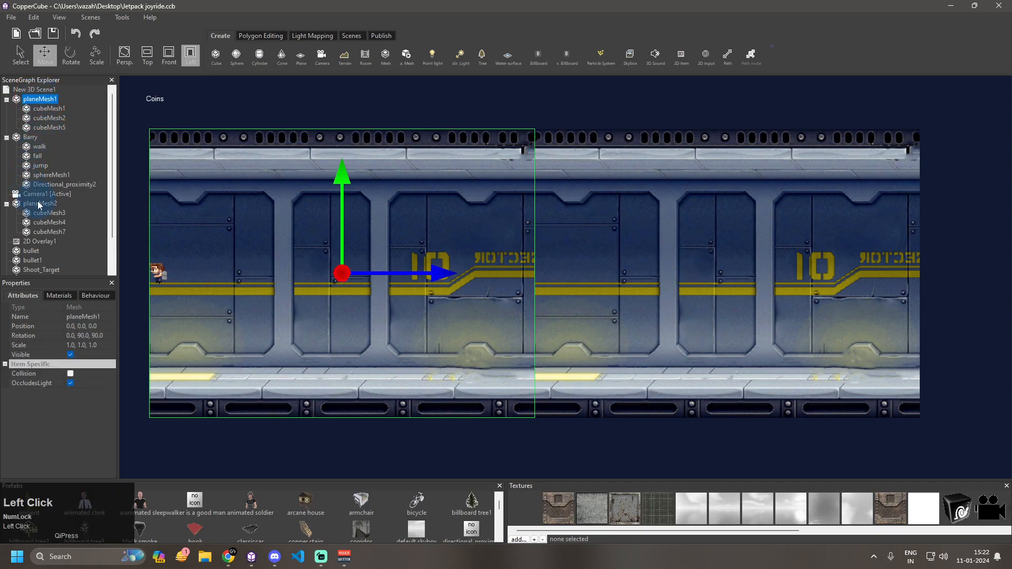
{"action": "left_click", "coordinate": [39, 204]}
{"action": "left_click", "coordinate": [30, 137]}
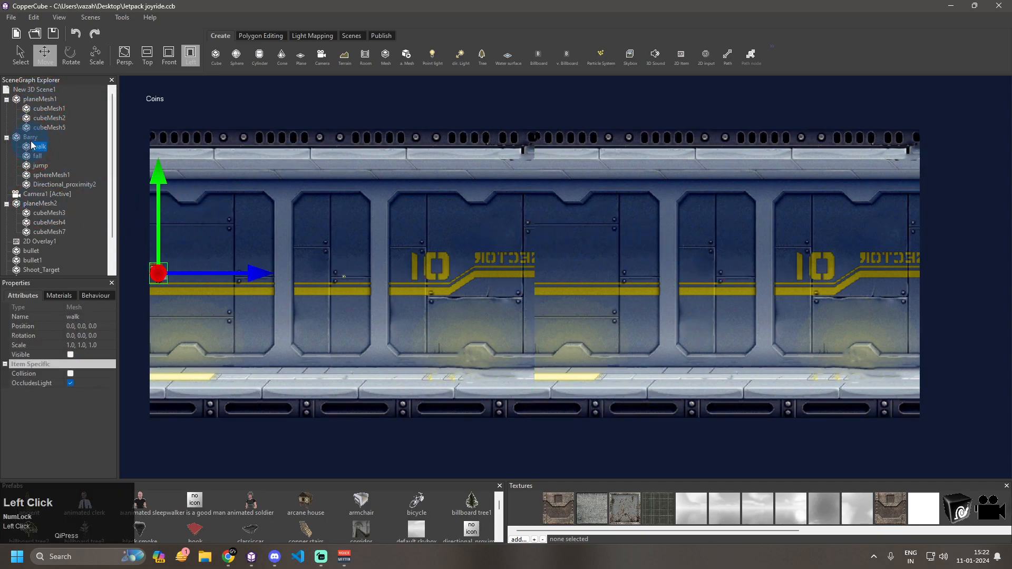
{"action": "left_click", "coordinate": [36, 147]}
{"action": "left_click", "coordinate": [38, 158]}
{"action": "left_click", "coordinate": [39, 166]}
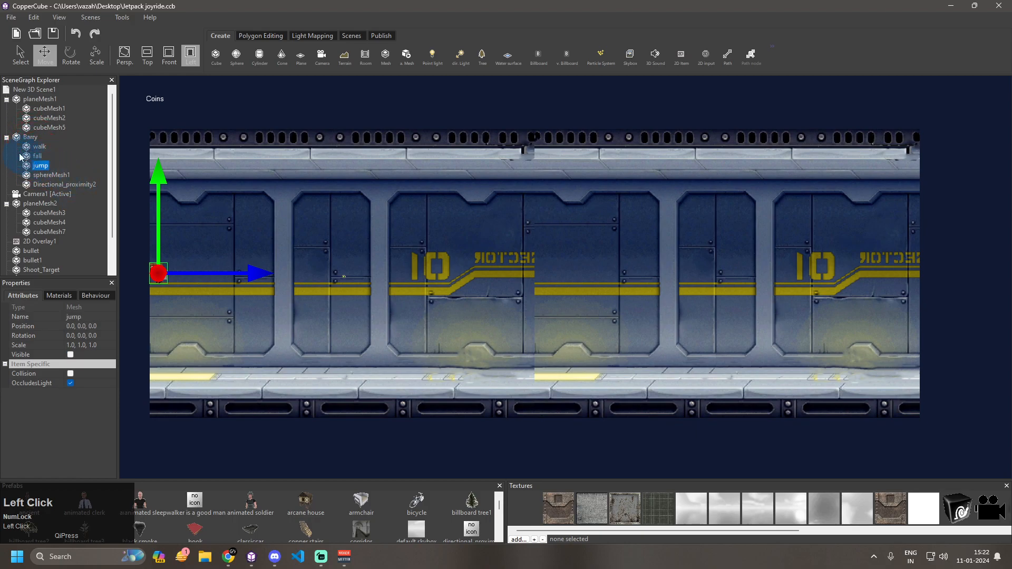
{"action": "left_click", "coordinate": [30, 137]}
{"action": "left_click", "coordinate": [96, 296]}
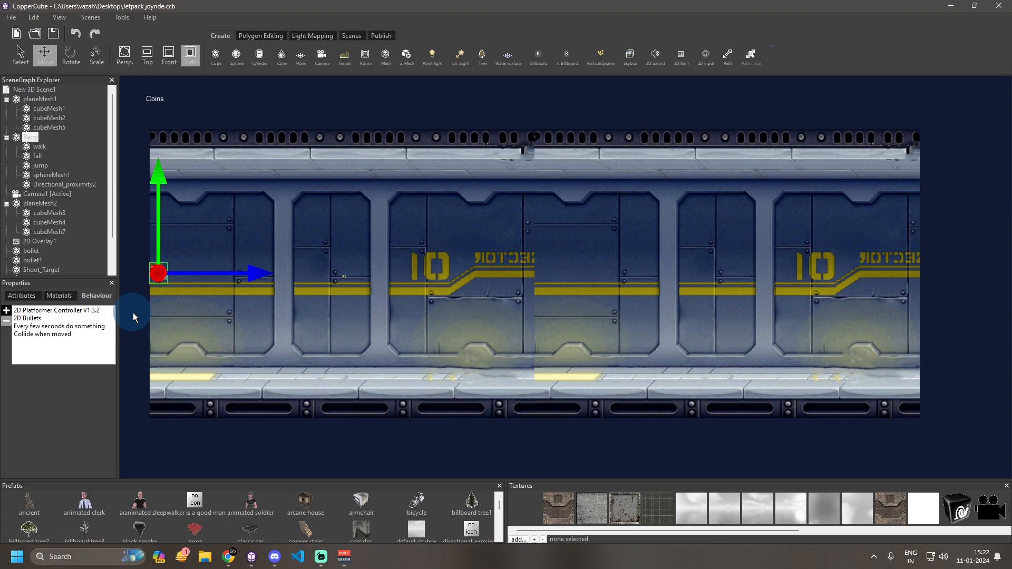
- Review the settings of the 2D item (pickups) placement behaviour on New 3D Scene1
{"action": "left_click", "coordinate": [37, 90]}
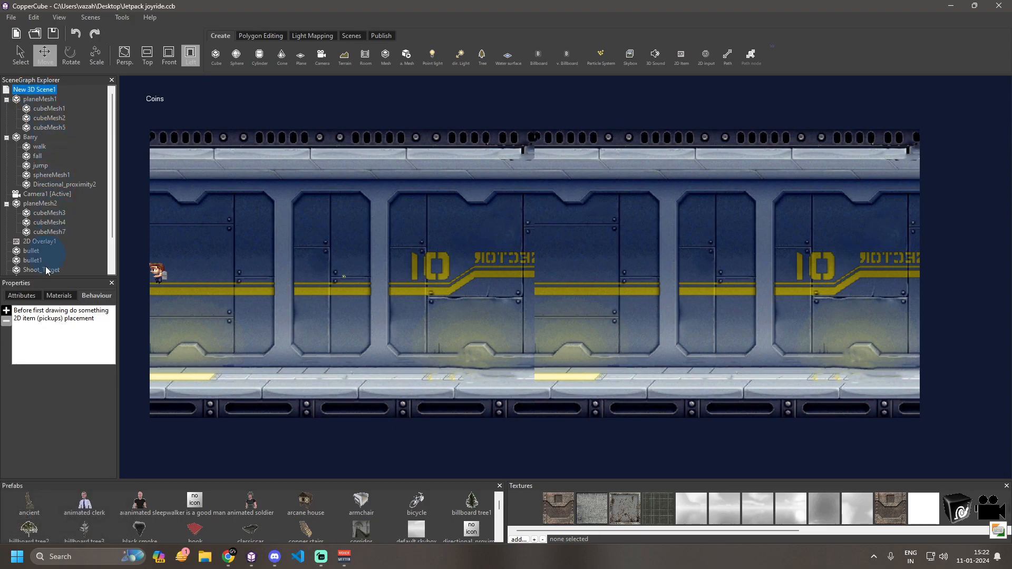
{"action": "left_click", "coordinate": [69, 319]}
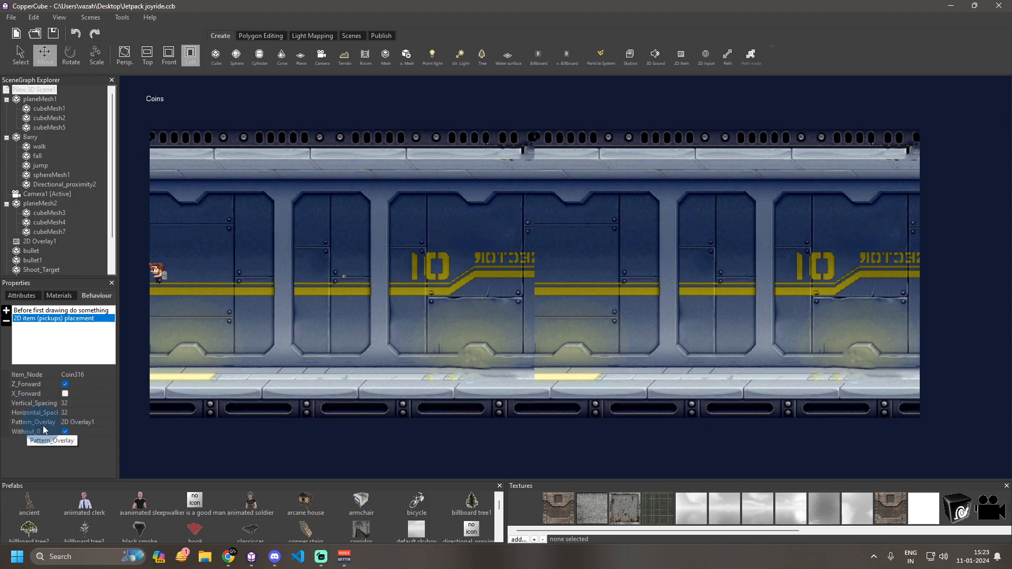
{"action": "left_click", "coordinate": [65, 432]}
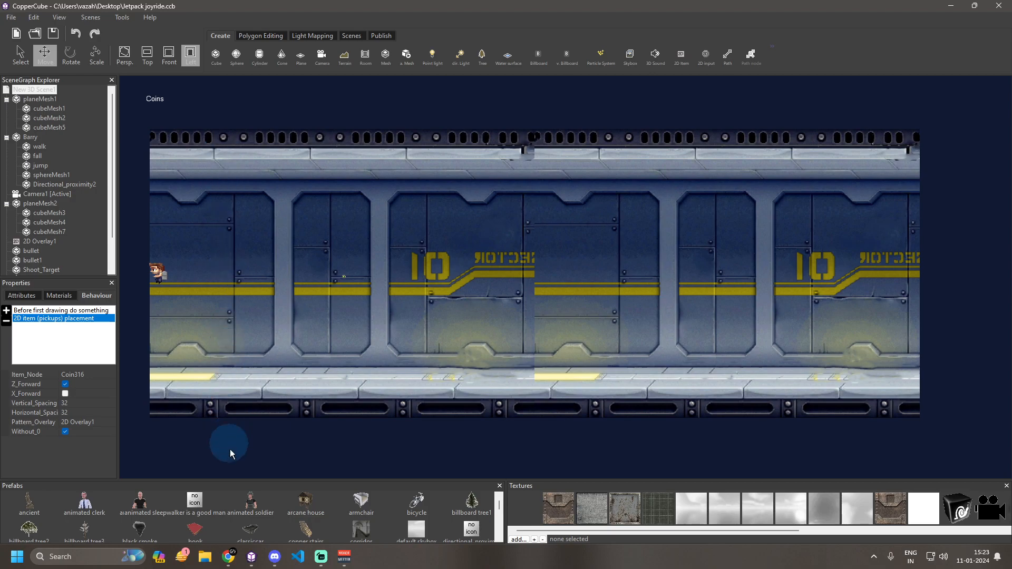
- Switch to Chrome and examine the coin patterns in the Jetpack Joyride pickup screenshots among the image results
{"action": "left_click", "coordinate": [229, 556]}
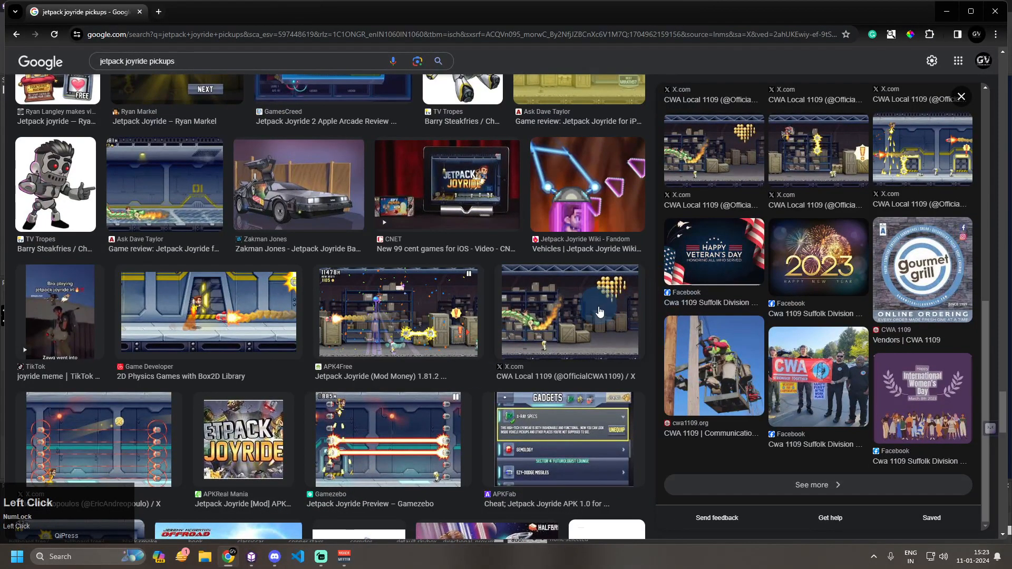
{"action": "left_click", "coordinate": [600, 312]}
{"action": "scroll", "coordinate": [889, 156], "scroll_direction": "up", "scroll_amount": 1}
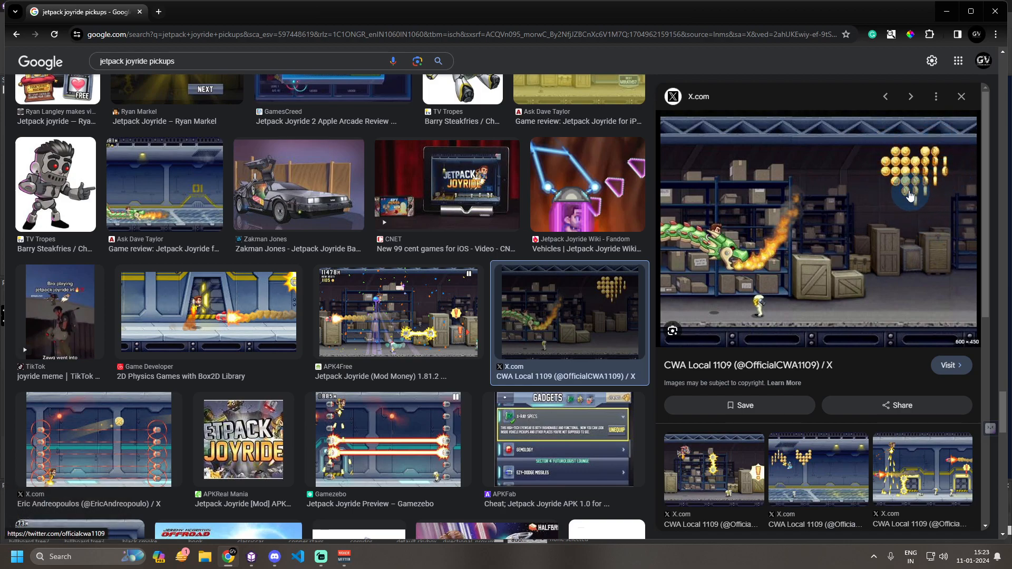
{"action": "scroll", "coordinate": [828, 408], "scroll_direction": "down", "scroll_amount": 2}
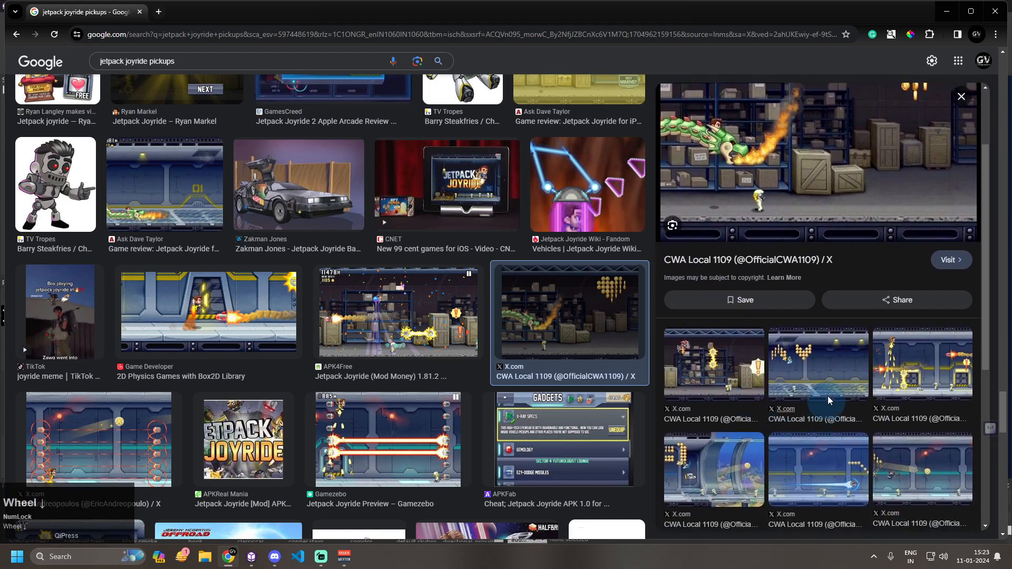
{"action": "left_click", "coordinate": [828, 407]}
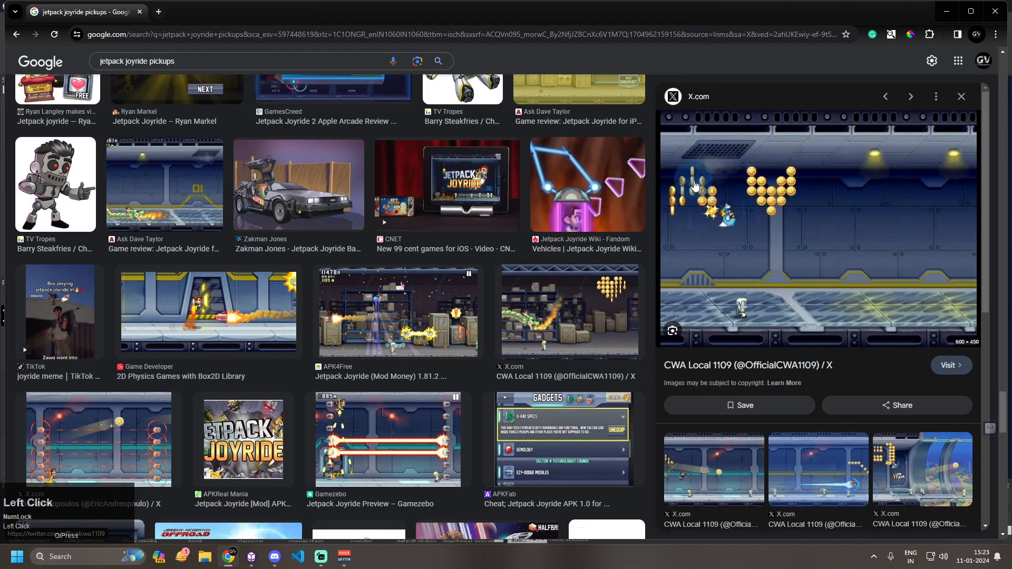
{"action": "scroll", "coordinate": [835, 402], "scroll_direction": "down", "scroll_amount": 3}
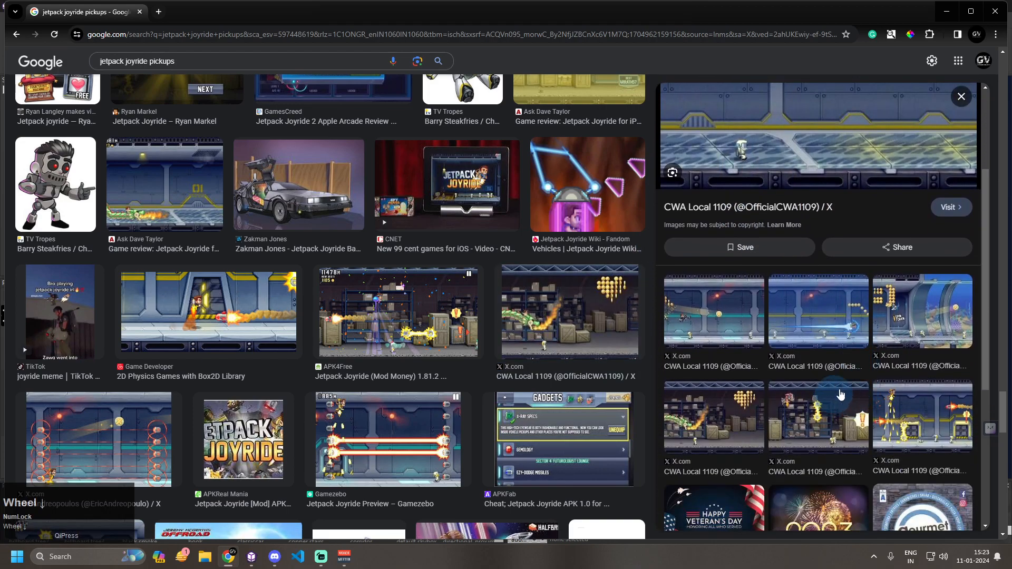
{"action": "left_click", "coordinate": [911, 316]}
{"action": "scroll", "coordinate": [779, 373], "scroll_direction": "down", "scroll_amount": 2}
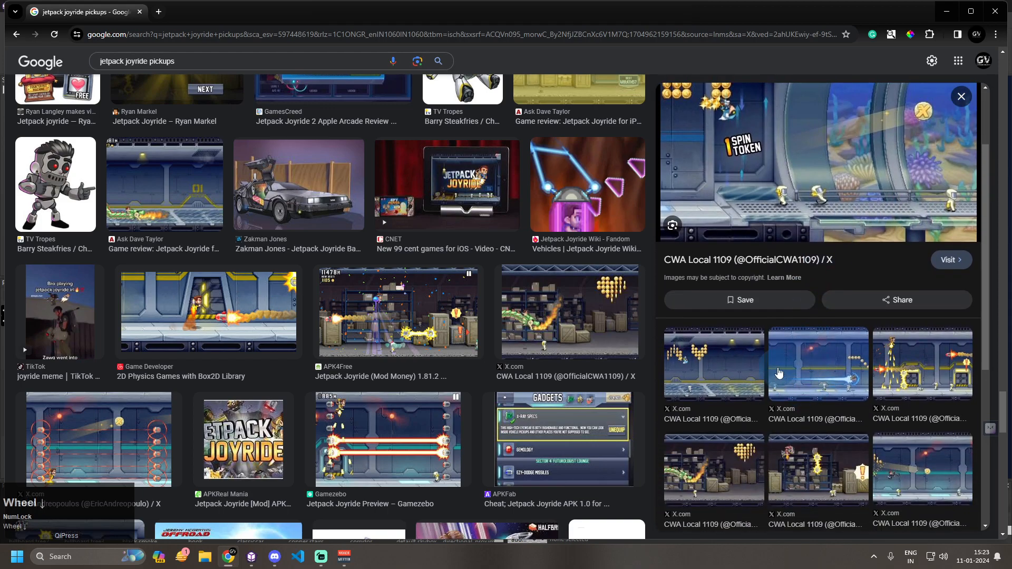
{"action": "scroll", "coordinate": [779, 373], "scroll_direction": "down", "scroll_amount": 2}
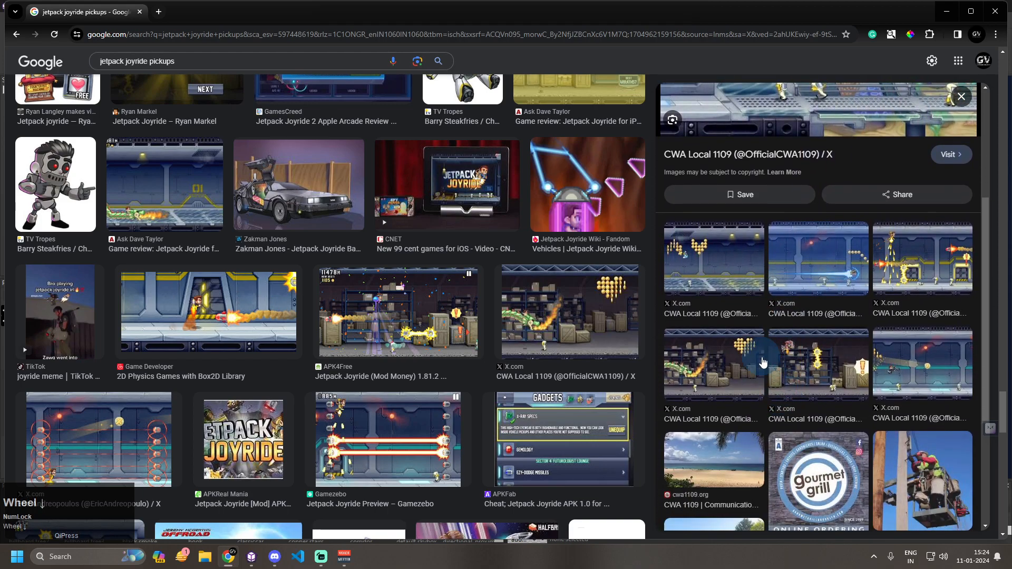
- Return to CopperCube, test the game as a Windows application, fly Barry through the coin patterns, and close the test
{"action": "left_click", "coordinate": [249, 566]}
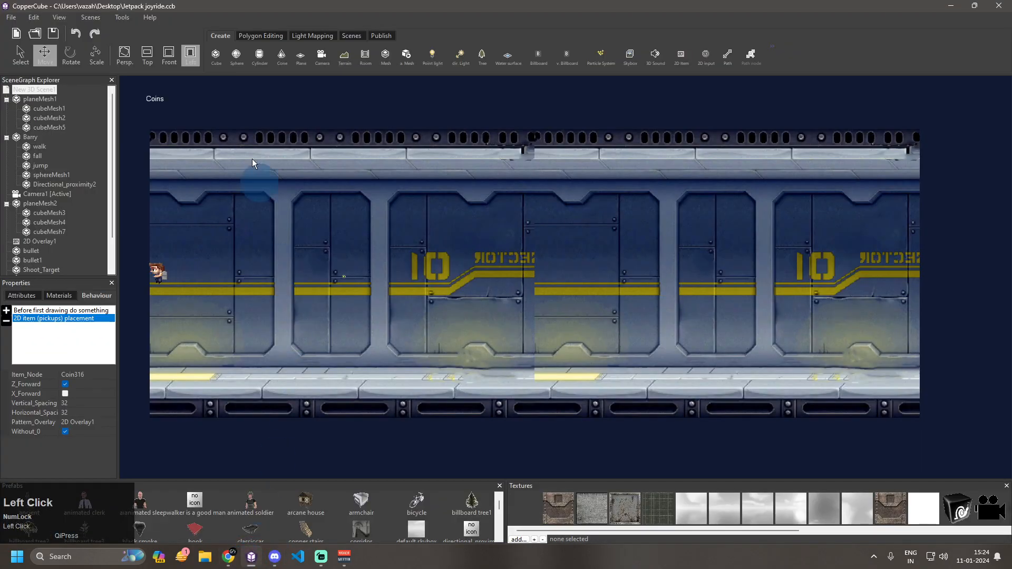
{"action": "left_click", "coordinate": [122, 17]}
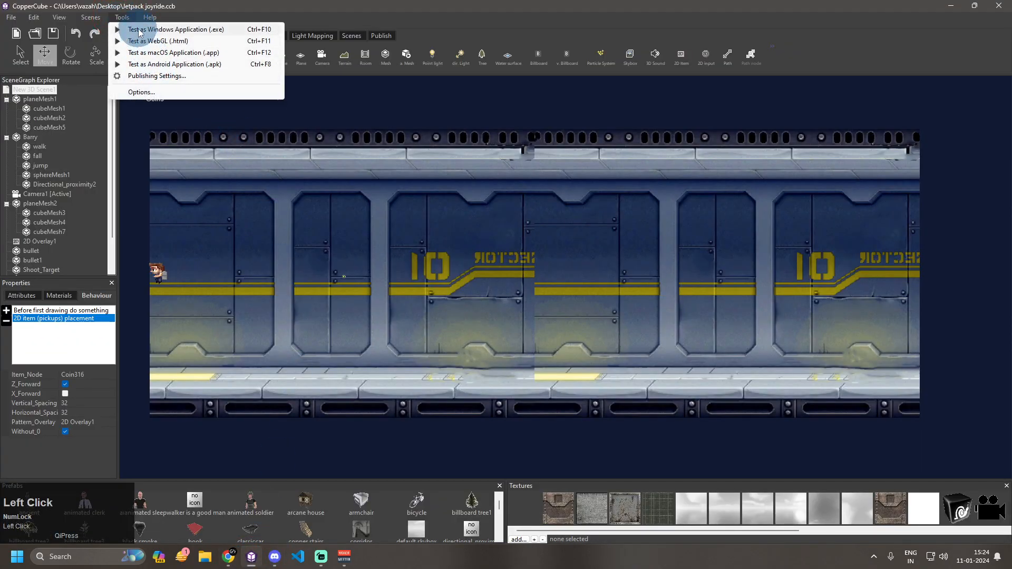
{"action": "left_click", "coordinate": [140, 30]}
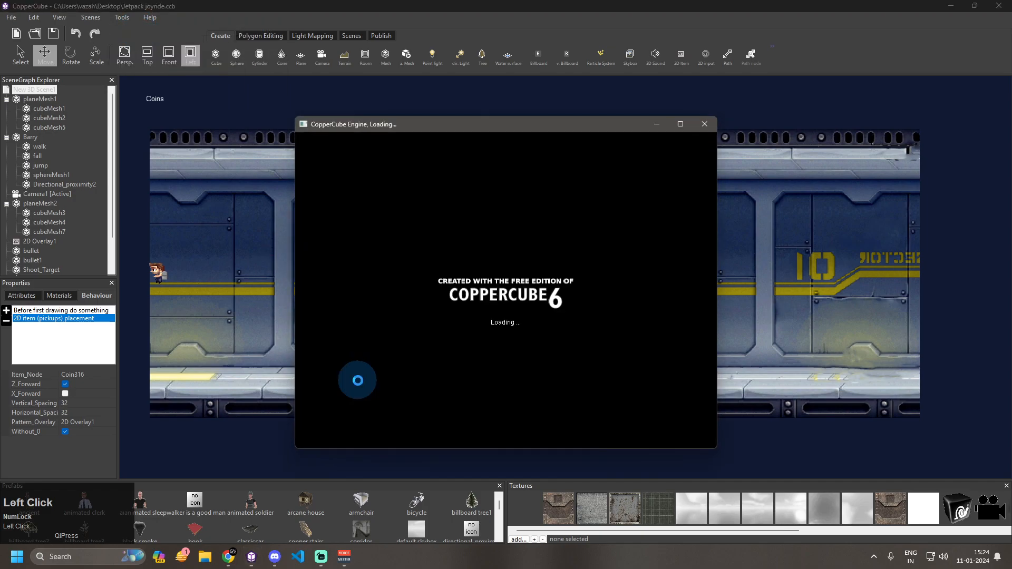
{"action": "left_click", "coordinate": [385, 353]}
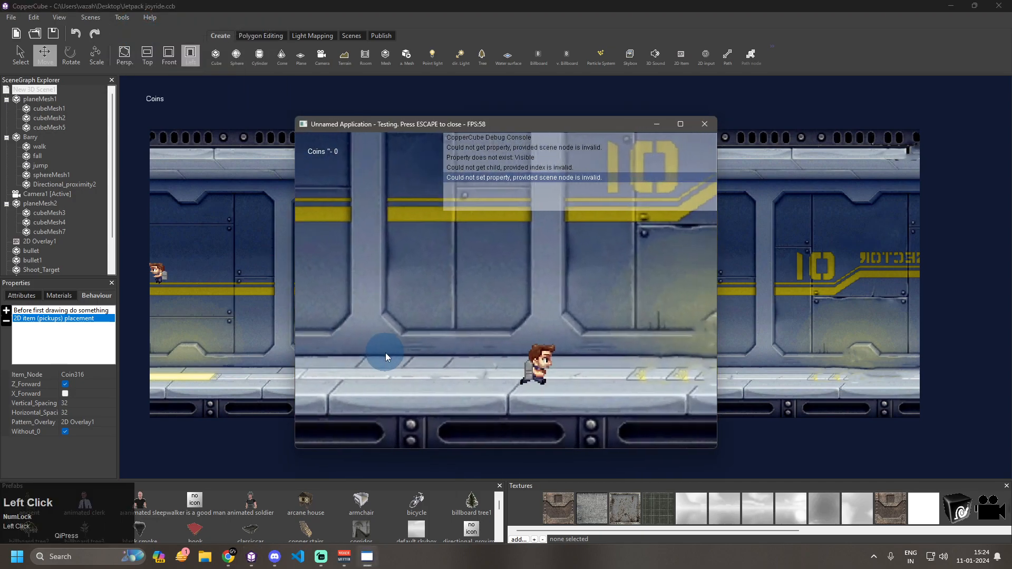
{"action": "left_click", "coordinate": [386, 353]}
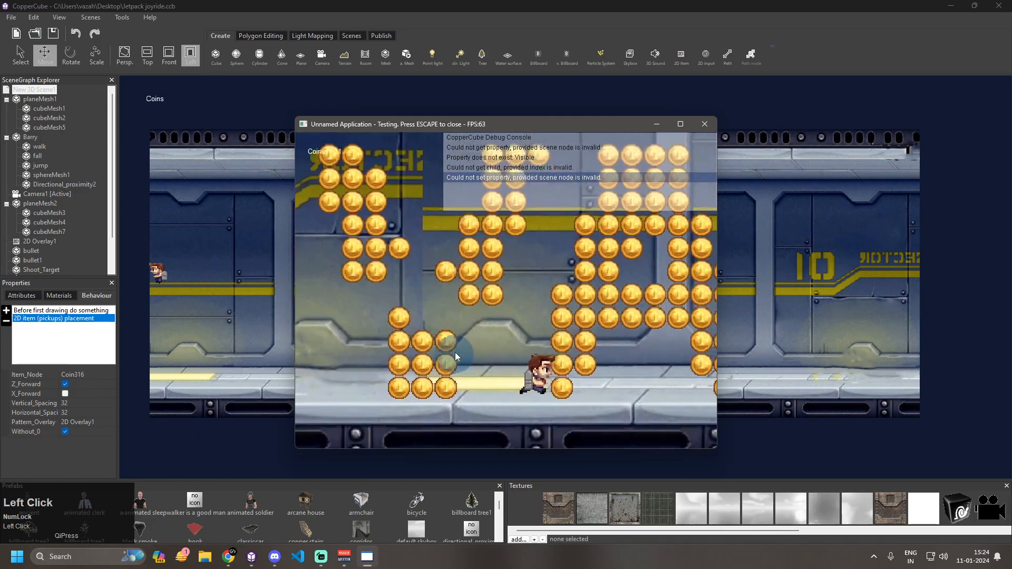
{"action": "left_click", "coordinate": [556, 341]}
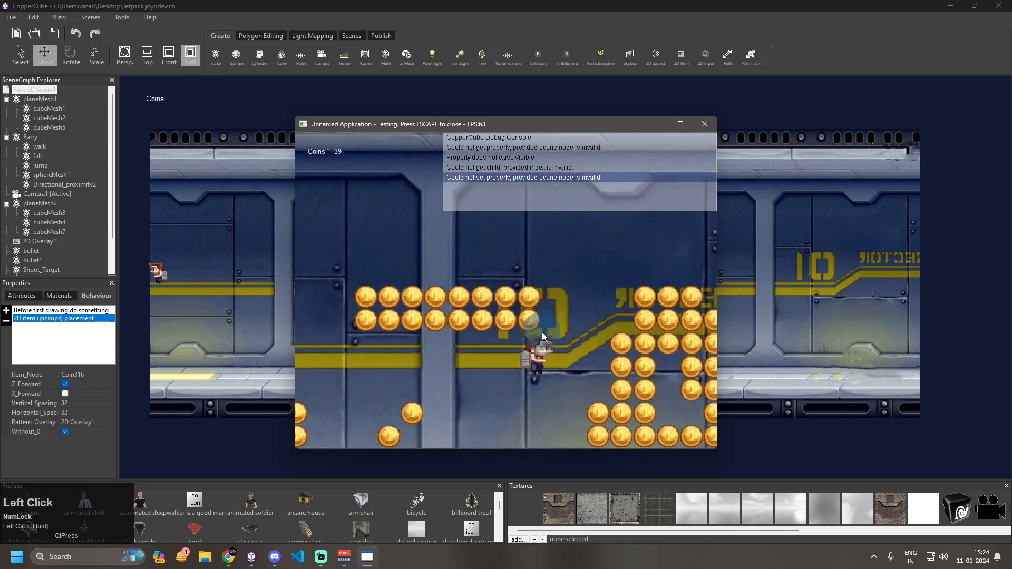
{"action": "left_click", "coordinate": [549, 337]}
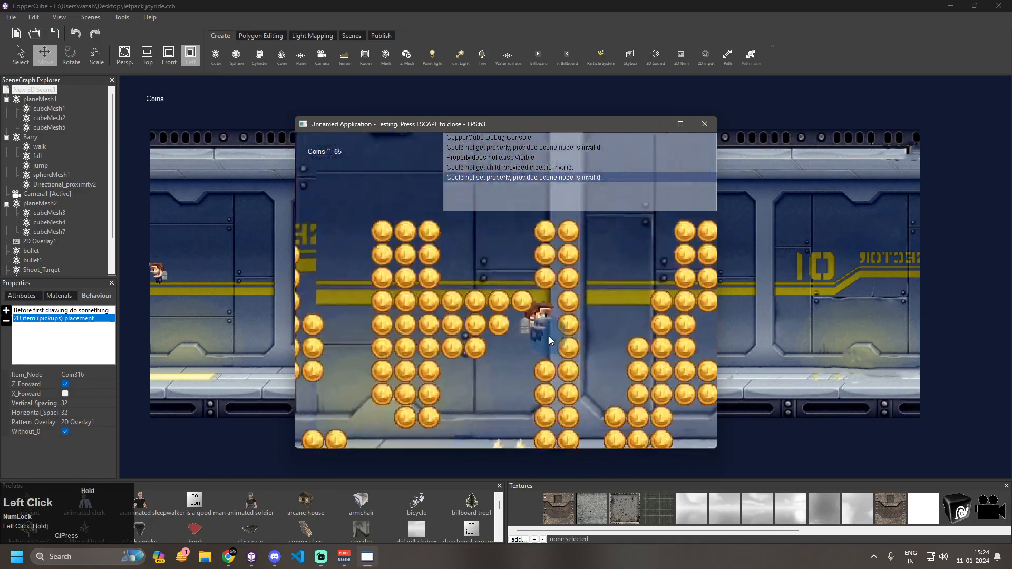
{"action": "left_click", "coordinate": [549, 337]}
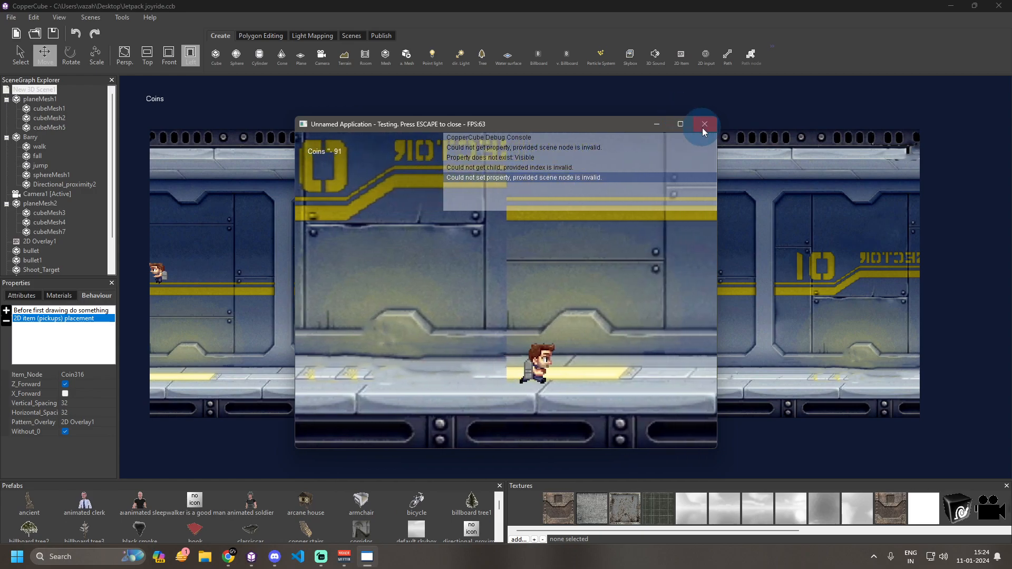
{"action": "left_click", "coordinate": [704, 125]}
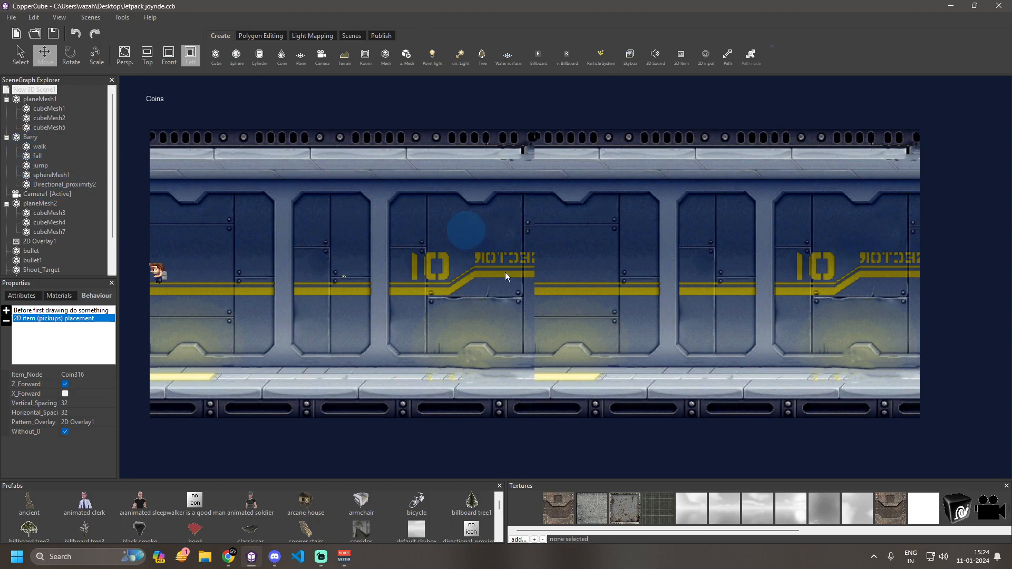
- Check the behaviours of planeMesh1's cubeMesh5, and reopen the scene's 2D item (pickups) placement settings
{"action": "left_click", "coordinate": [51, 127]}
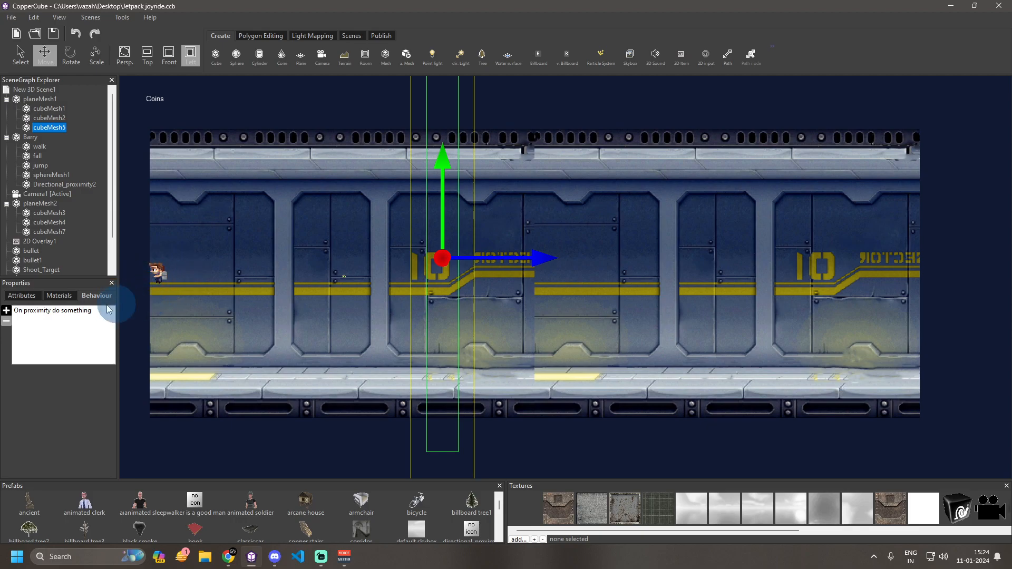
{"action": "left_click", "coordinate": [36, 90]}
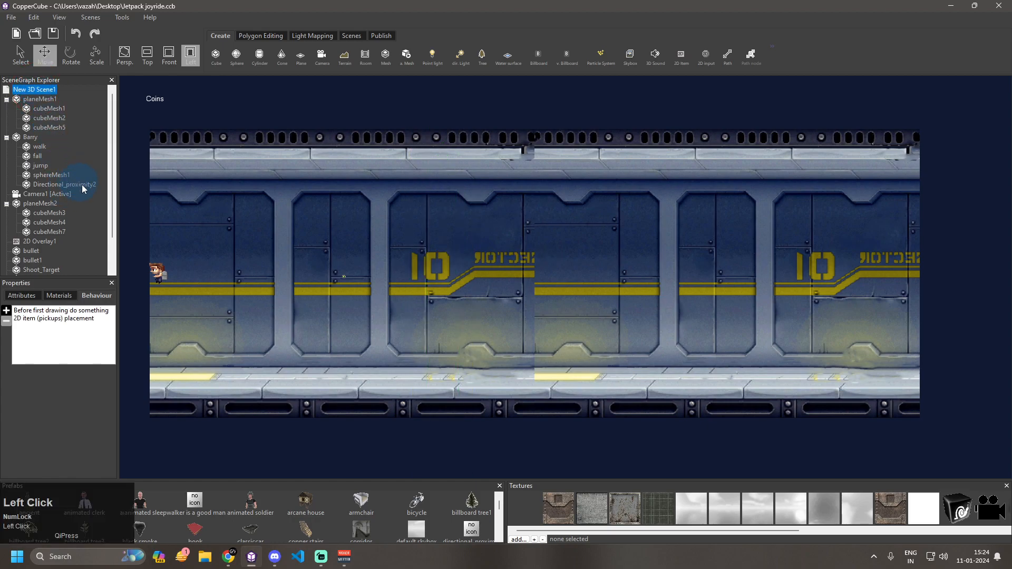
{"action": "left_click", "coordinate": [59, 319]}
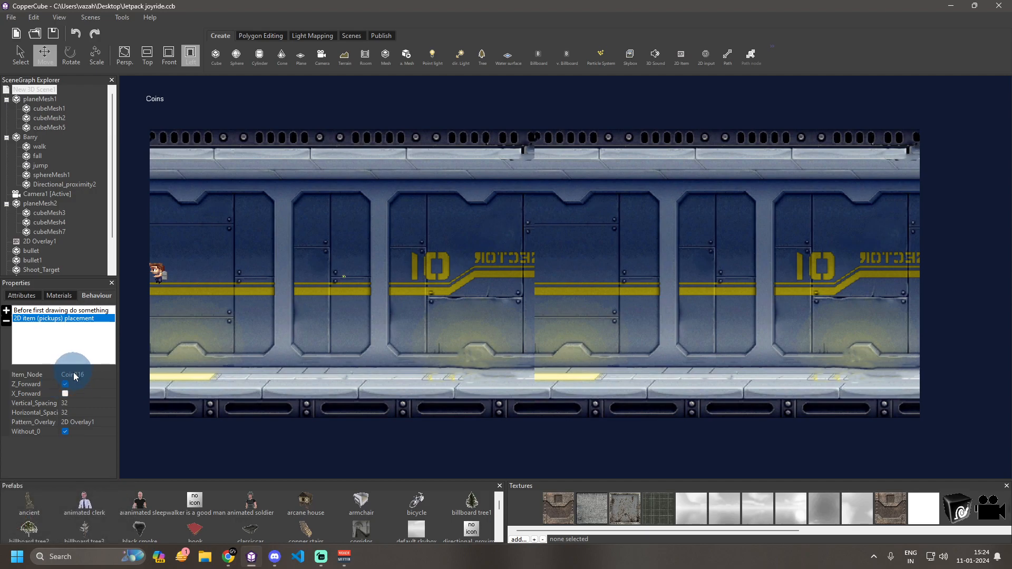
- Make the Coin316 mesh inside coin_container3 visible and inspect it up close in the viewport
{"action": "scroll", "coordinate": [48, 200], "scroll_direction": "down", "scroll_amount": 2}
{"action": "left_click", "coordinate": [45, 251]}
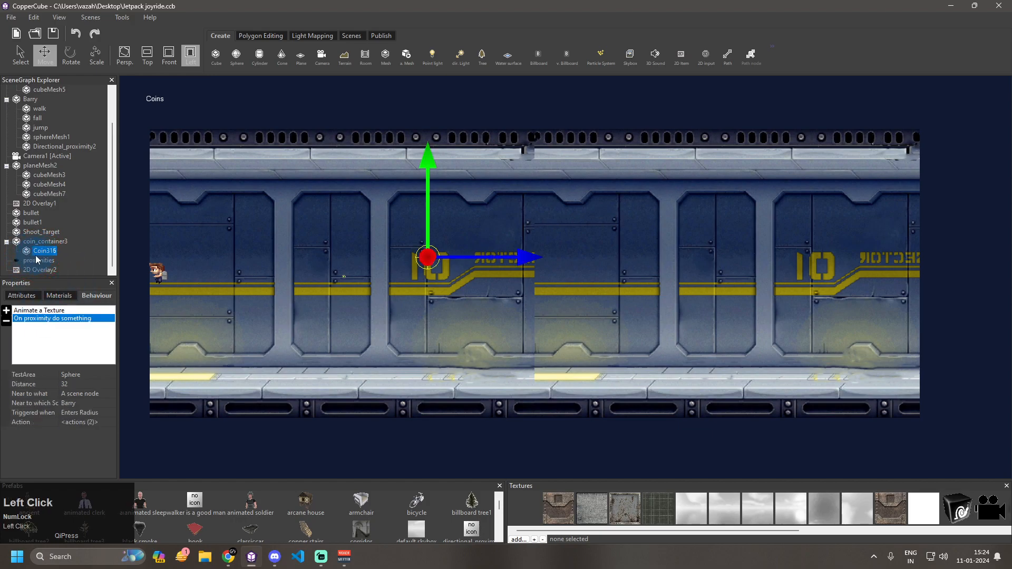
{"action": "left_click", "coordinate": [21, 295]}
{"action": "right_click_drag", "start_coordinate": [463, 383], "coordinate": [416, 144]}
{"action": "left_click_drag", "start_coordinate": [416, 145], "coordinate": [541, 156]}
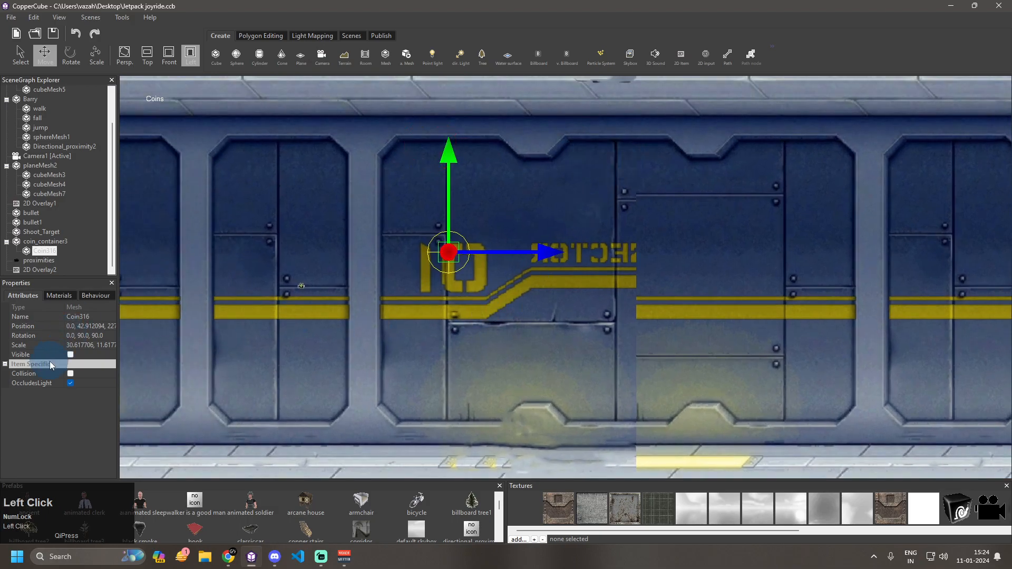
{"action": "left_click", "coordinate": [71, 355]}
{"action": "right_click_drag", "start_coordinate": [397, 397], "coordinate": [434, 144]}
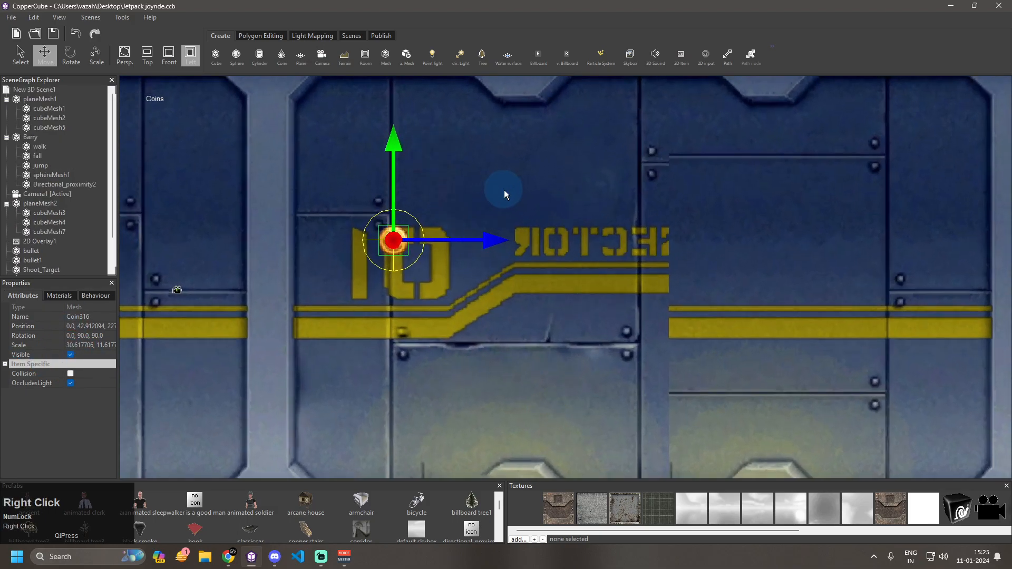
{"action": "right_click_drag", "start_coordinate": [504, 190], "coordinate": [526, 280]}
{"action": "left_click_drag", "start_coordinate": [477, 188], "coordinate": [642, 226]}
{"action": "right_click_drag", "start_coordinate": [735, 420], "coordinate": [699, 306]}
{"action": "left_click", "coordinate": [697, 224]}
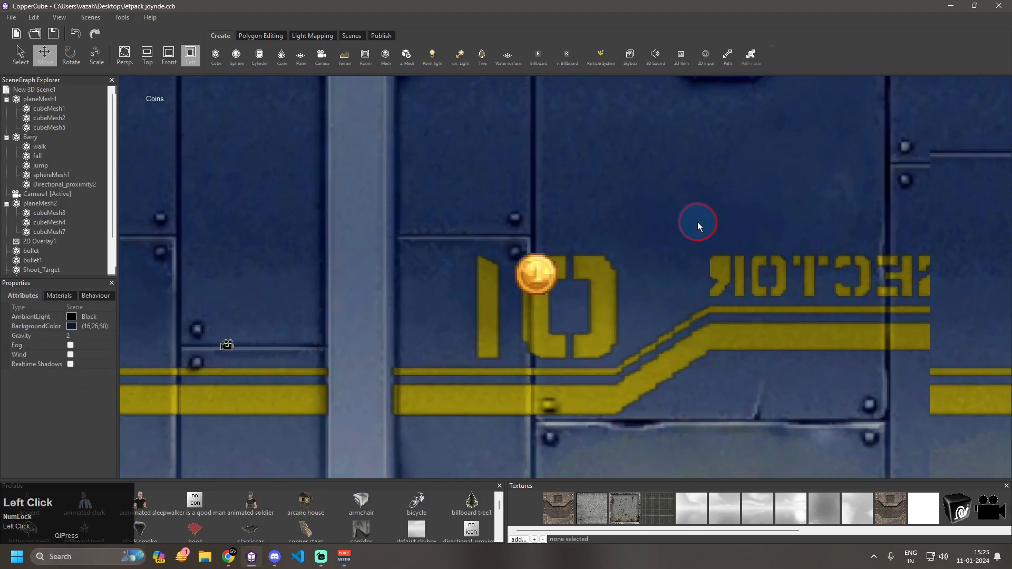
{"action": "scroll", "coordinate": [42, 248], "scroll_direction": "down", "scroll_amount": 2}
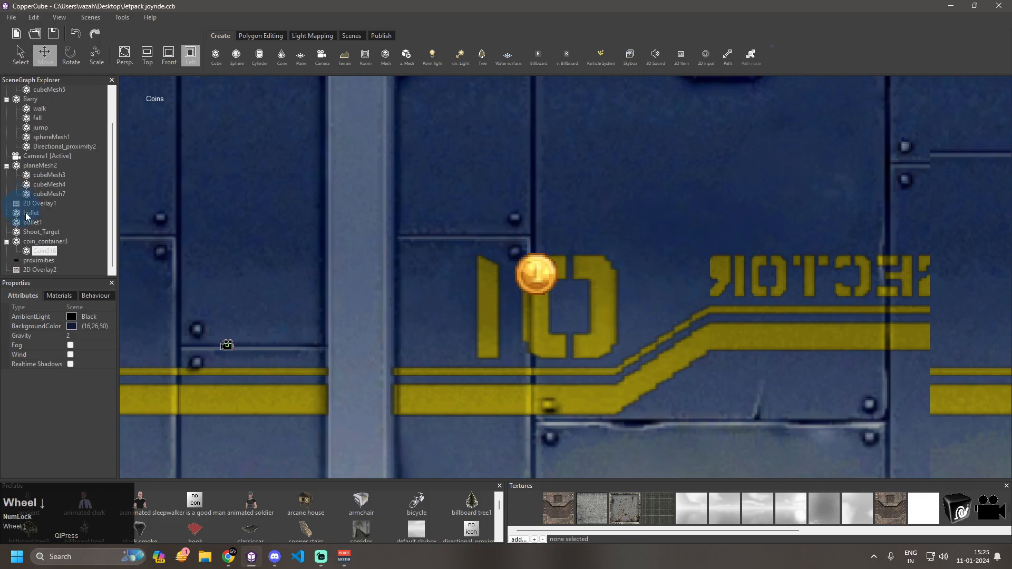
- Examine Coin316 against the corridor background from farther out, and find its entry inside coin_container3
{"action": "left_click", "coordinate": [42, 252]}
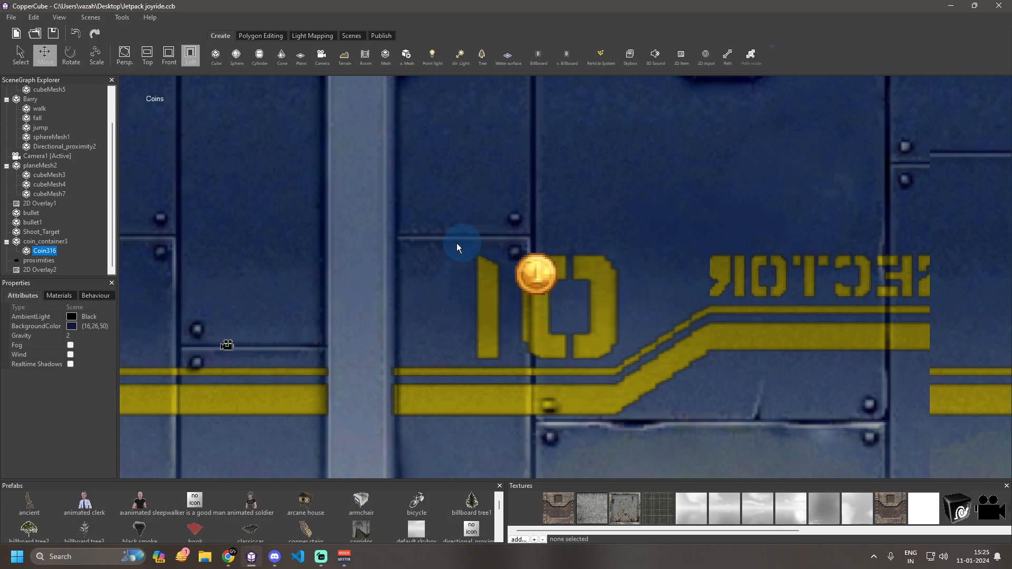
{"action": "right_click_drag", "start_coordinate": [463, 244], "coordinate": [552, 425]}
{"action": "right_click_drag", "start_coordinate": [527, 288], "coordinate": [556, 395]}
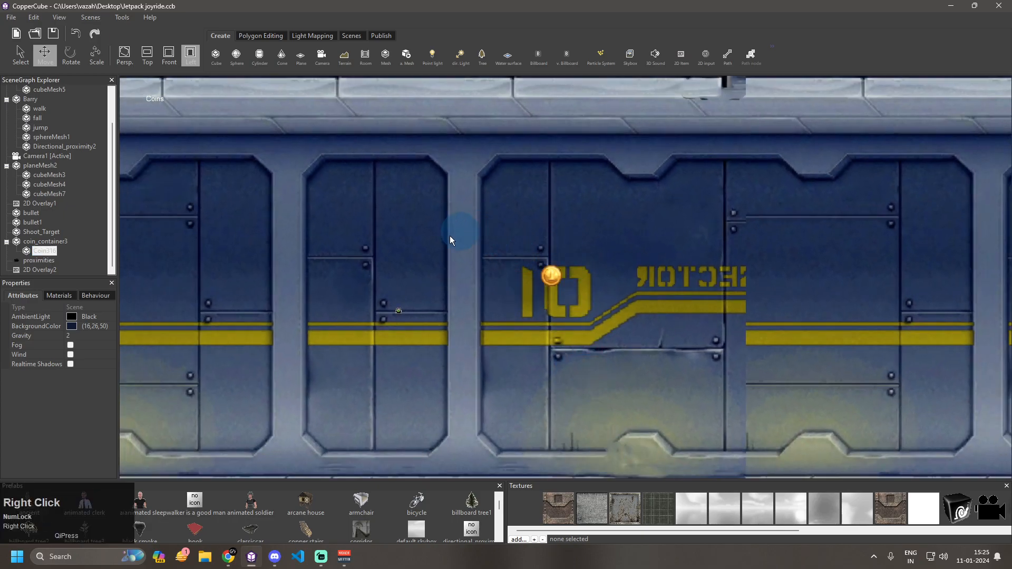
{"action": "scroll", "coordinate": [52, 128], "scroll_direction": "up", "scroll_amount": 2}
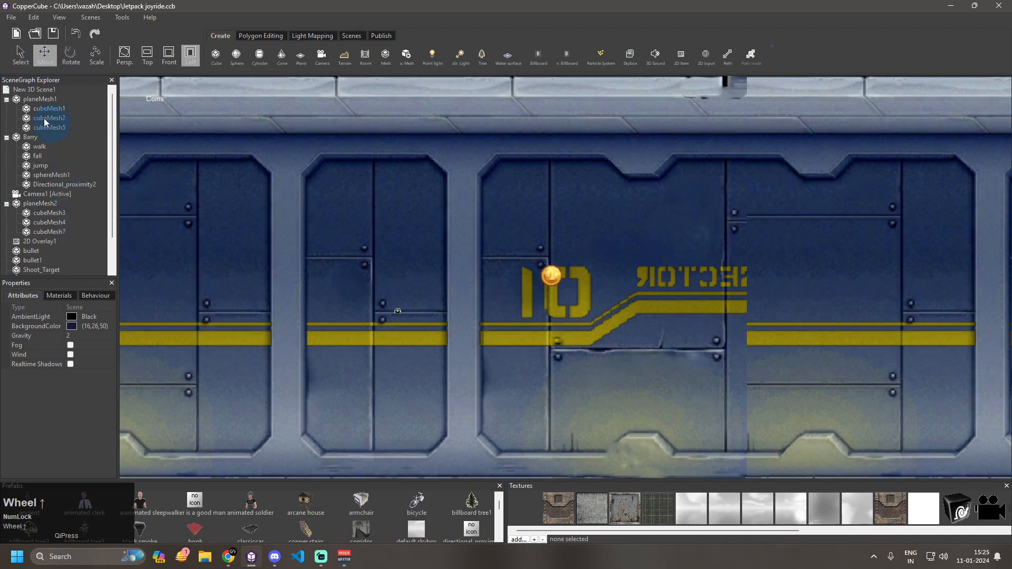
{"action": "scroll", "coordinate": [432, 310], "scroll_direction": "down", "scroll_amount": 1}
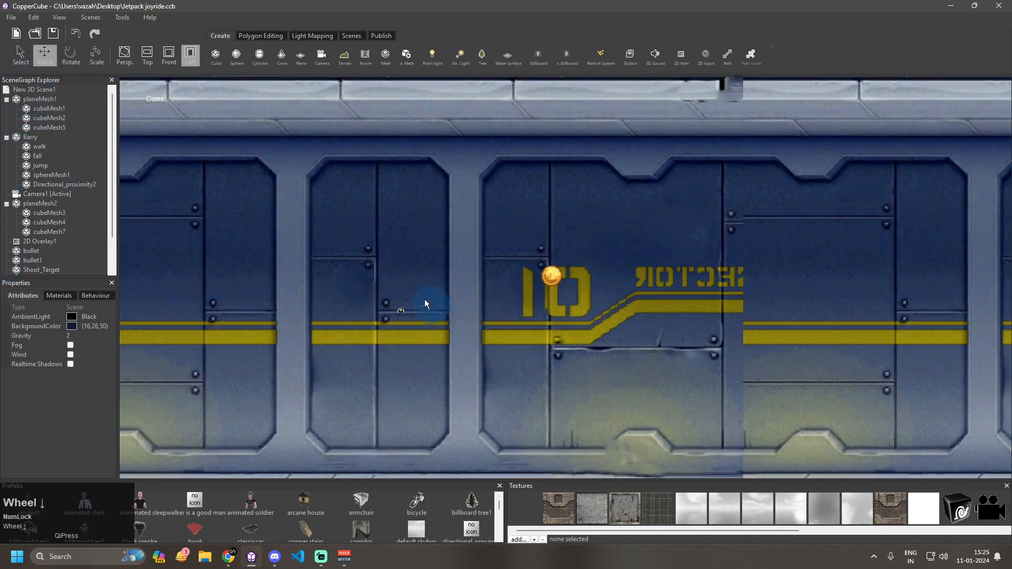
{"action": "scroll", "coordinate": [62, 253], "scroll_direction": "down", "scroll_amount": 2}
{"action": "left_click", "coordinate": [62, 252]}
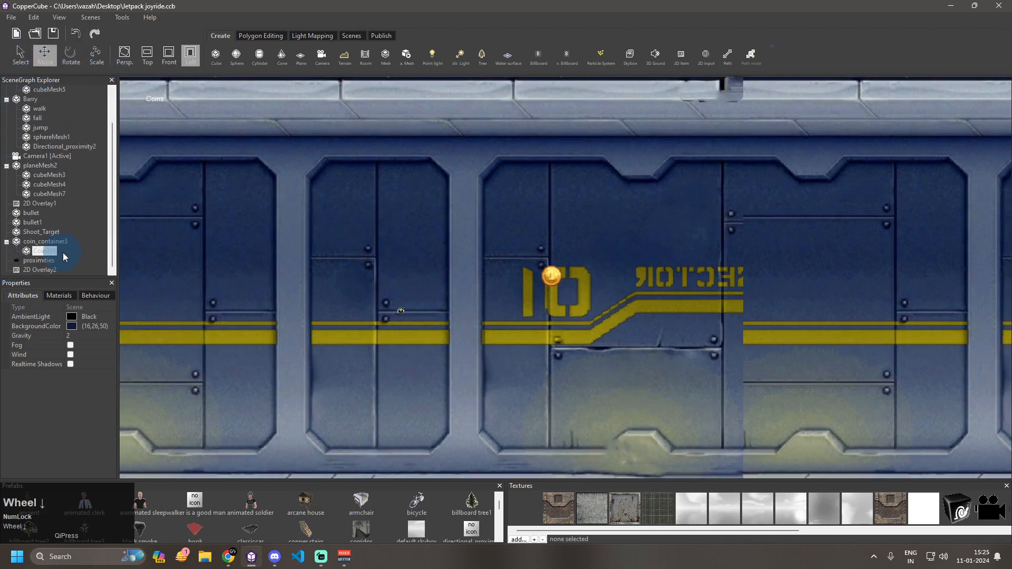
{"action": "scroll", "coordinate": [70, 222], "scroll_direction": "up", "scroll_amount": 2}
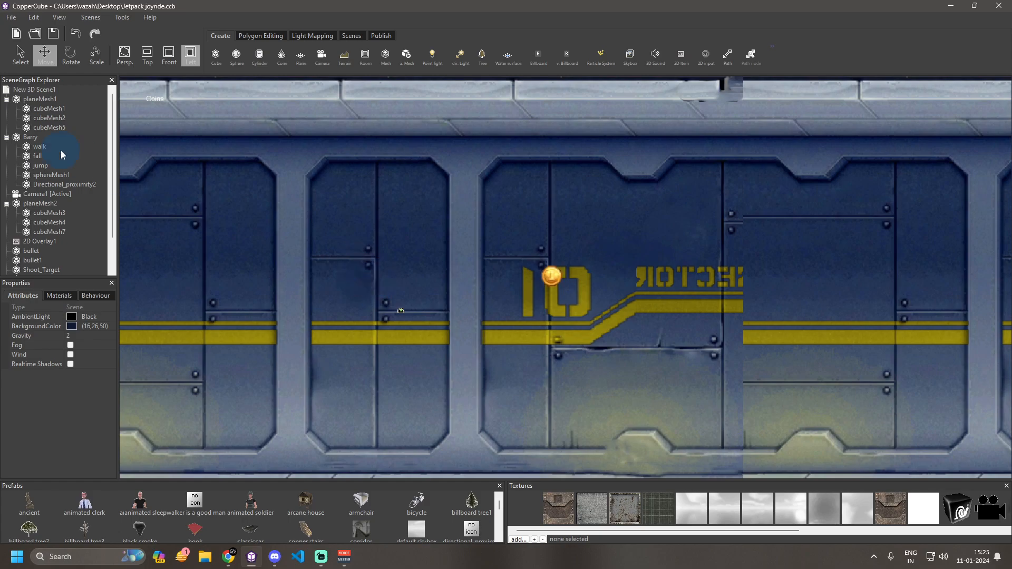
- Review the scene's 2D item (pickups) placement behaviour, and inspect Coin316's On proximity and Animate a Texture behaviours
{"action": "left_click", "coordinate": [105, 297]}
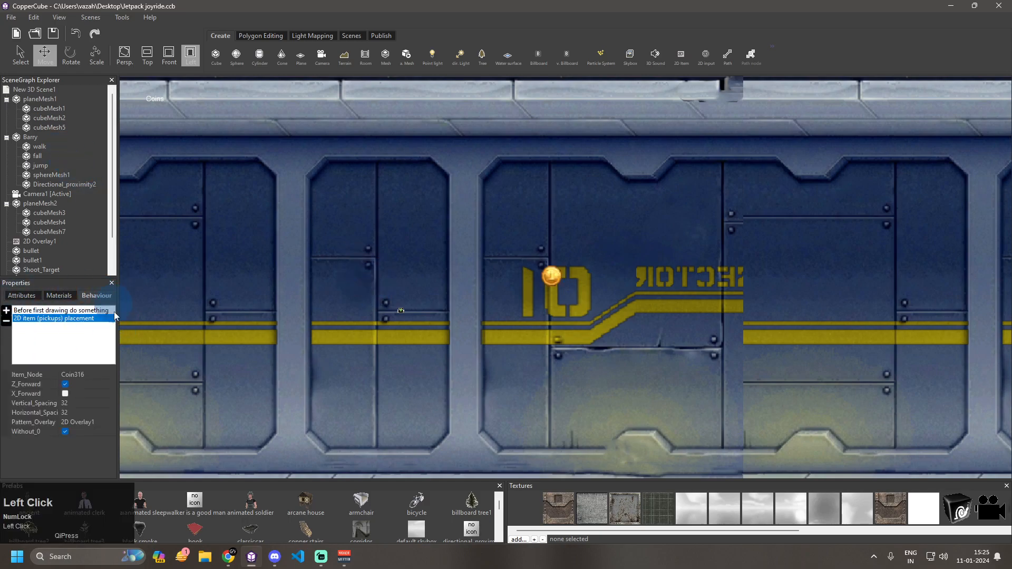
{"action": "scroll", "coordinate": [33, 255], "scroll_direction": "down", "scroll_amount": 1}
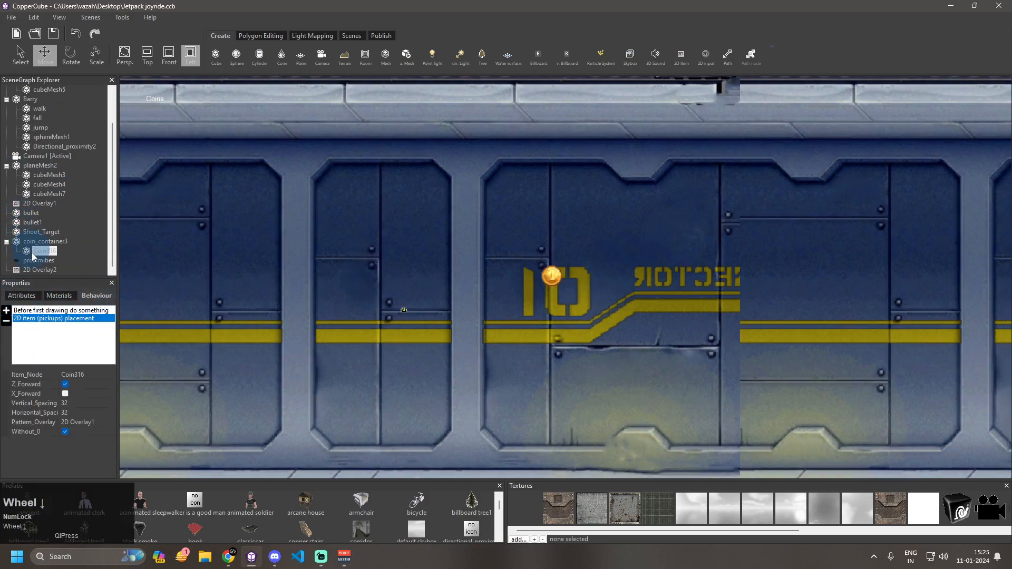
{"action": "left_click", "coordinate": [42, 252]}
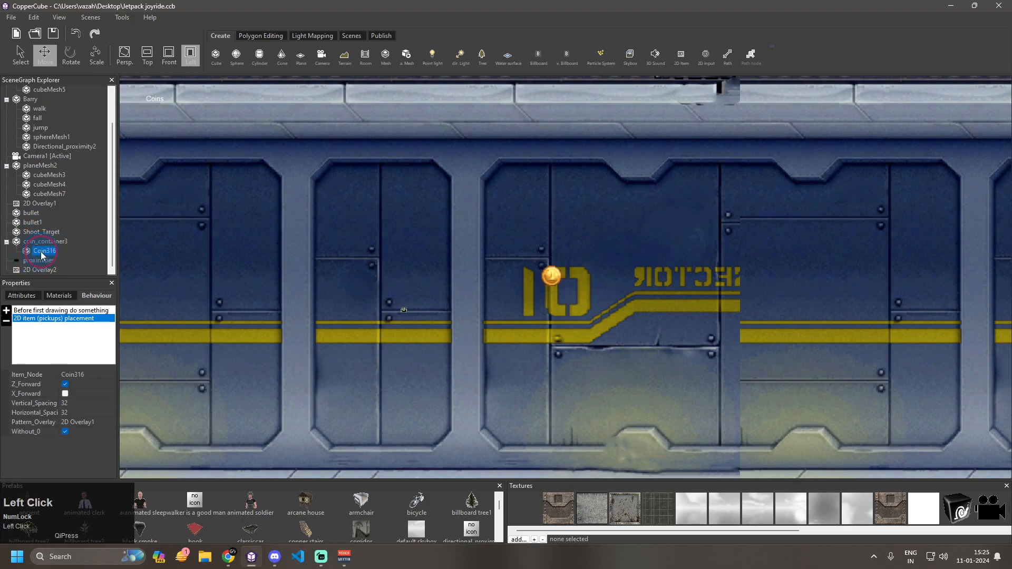
{"action": "left_click", "coordinate": [23, 316]}
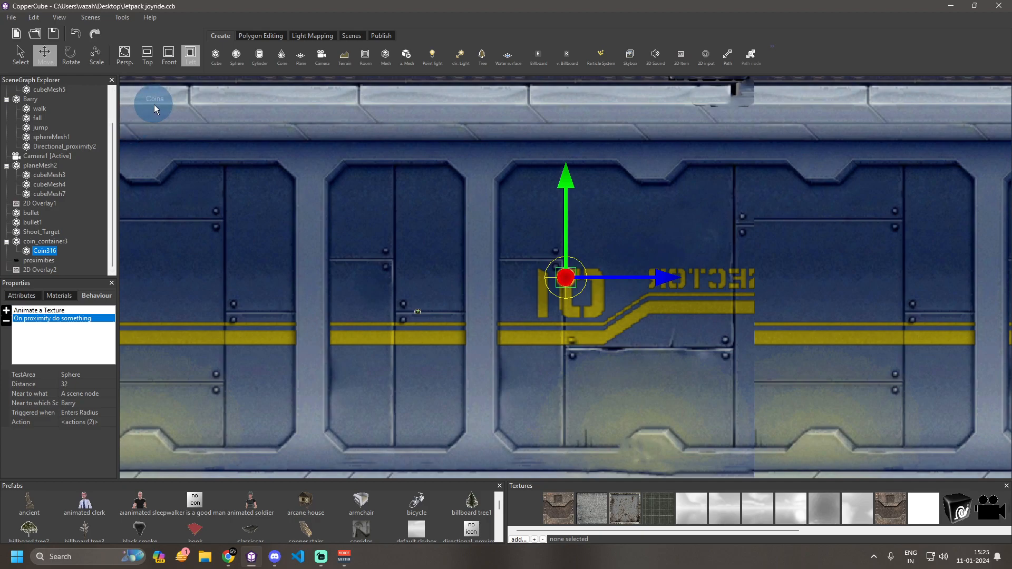
{"action": "left_click", "coordinate": [63, 312]}
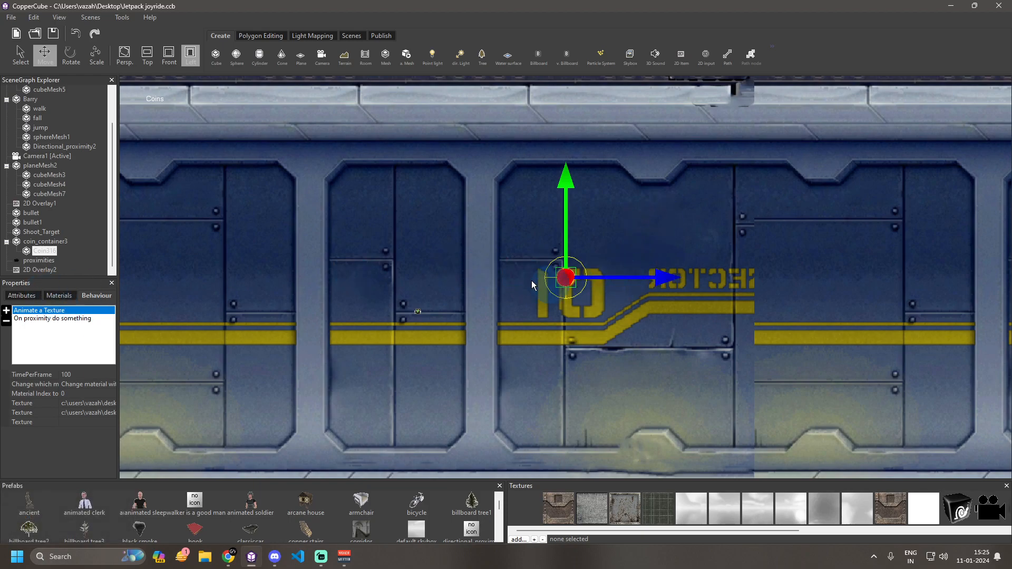
- Check the scene's 2D item (pickups) placement settings against Barry's forward axis in the viewport
{"action": "scroll", "coordinate": [59, 182], "scroll_direction": "up", "scroll_amount": 2}
{"action": "left_click", "coordinate": [34, 89]}
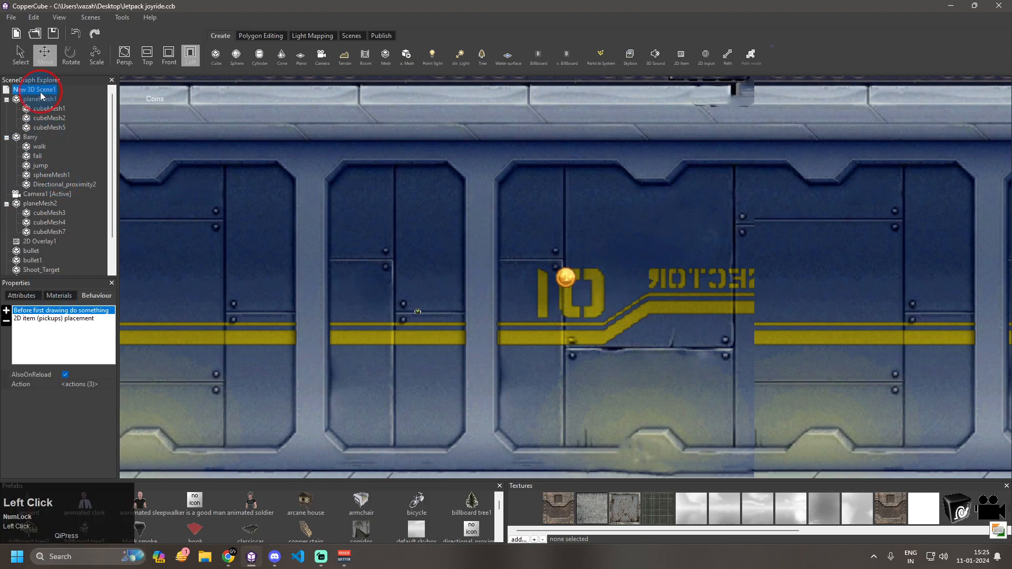
{"action": "left_click", "coordinate": [66, 319]}
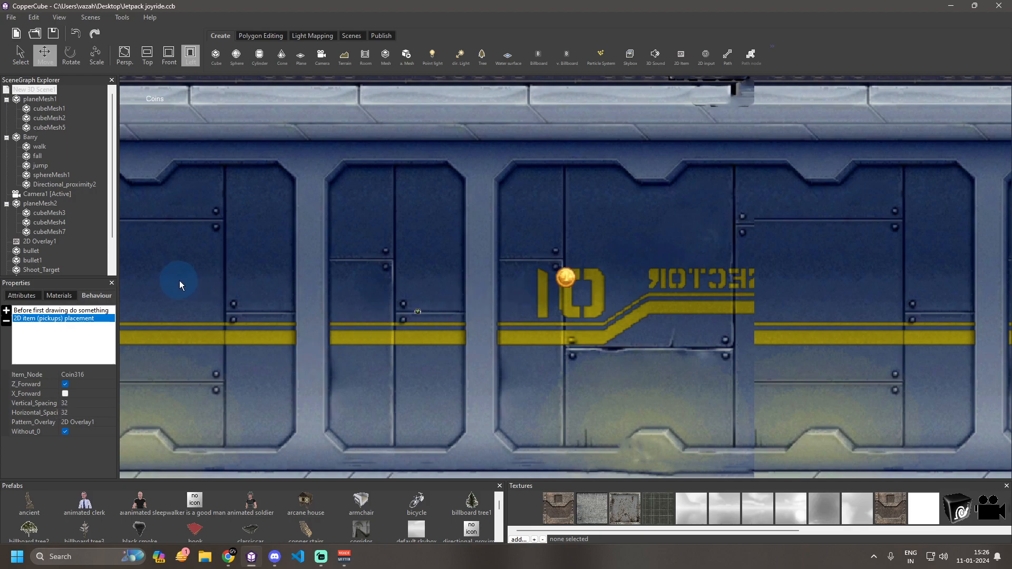
{"action": "left_click_drag", "start_coordinate": [177, 282], "coordinate": [598, 283]}
{"action": "left_click", "coordinate": [525, 305]}
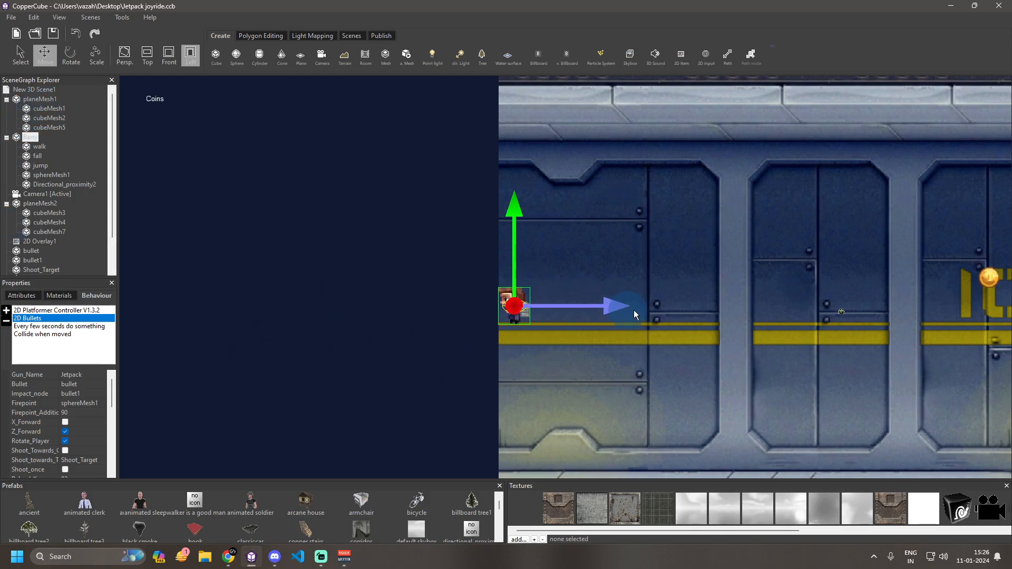
{"action": "left_click", "coordinate": [34, 90]}
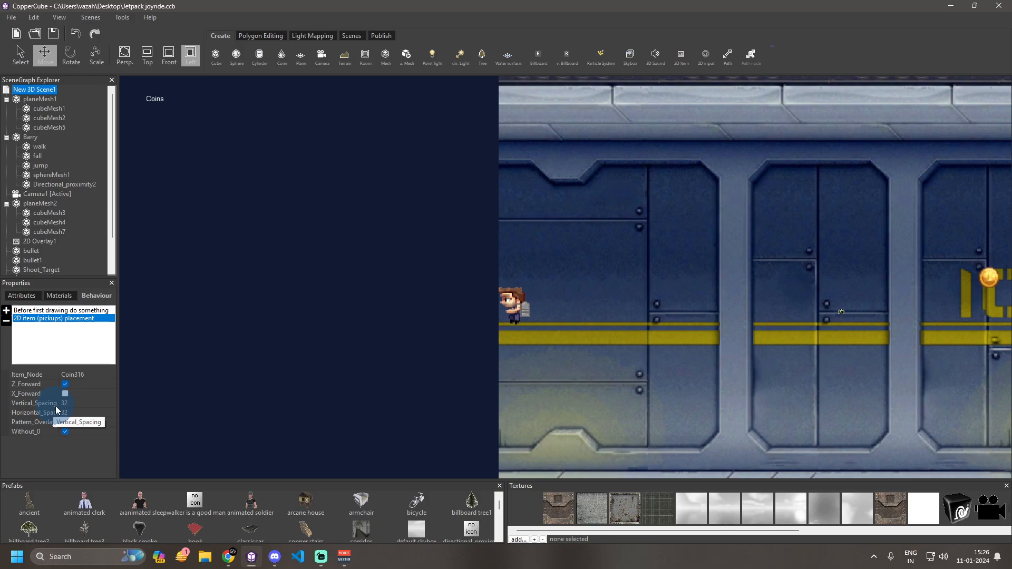
- Set both the vertical and horizontal spacing of the 2D item (pickups) placement behaviour to 20
{"action": "left_click", "coordinate": [85, 406]}
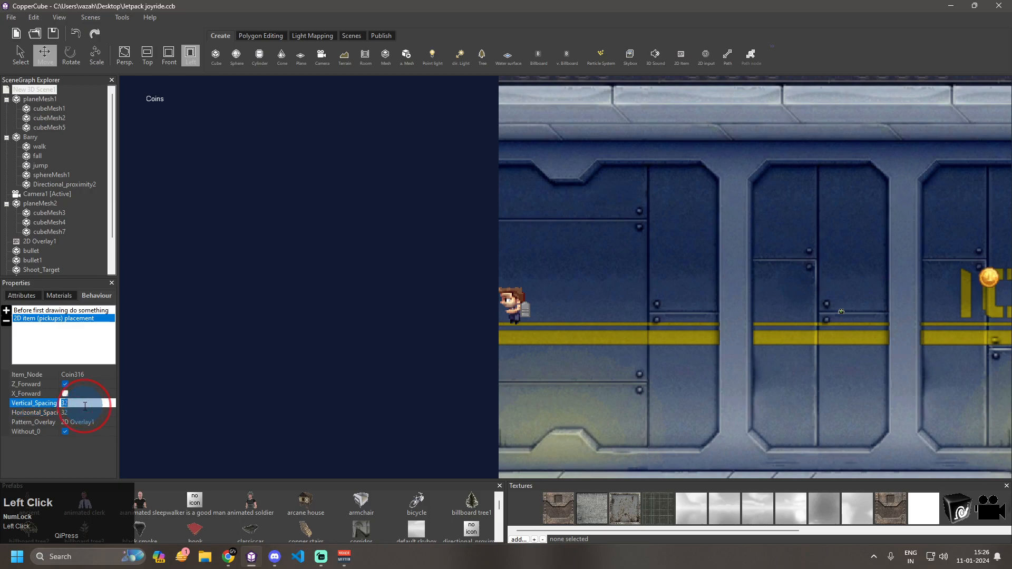
{"action": "type", "text": "20"}
{"action": "left_click", "coordinate": [74, 414]}
{"action": "type", "text": "20"}
{"action": "key", "text": "Return"}
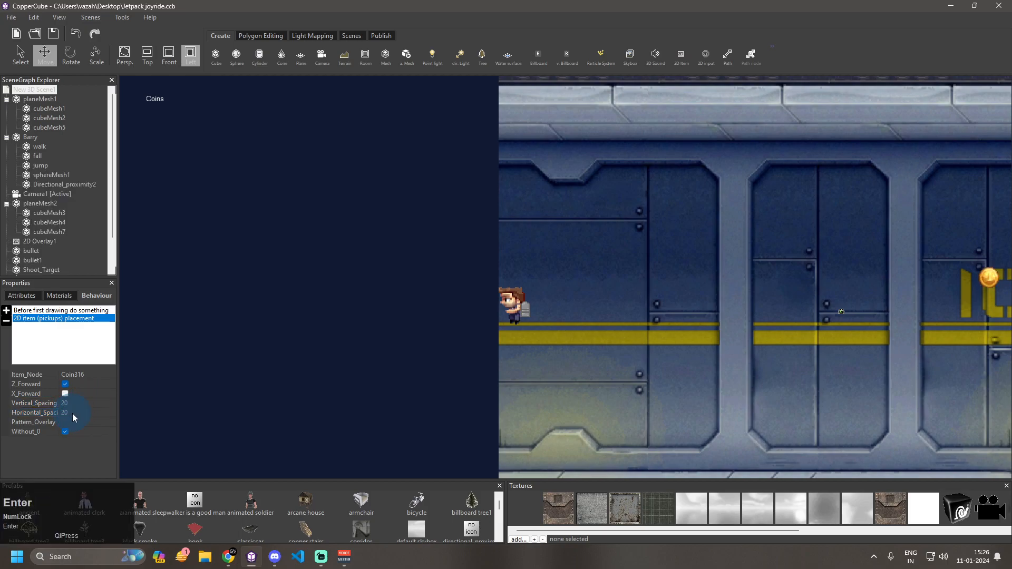
- Assign 2D Overlay1 as the pattern overlay of the 2D item (pickups) placement behaviour
{"action": "left_click", "coordinate": [75, 422]}
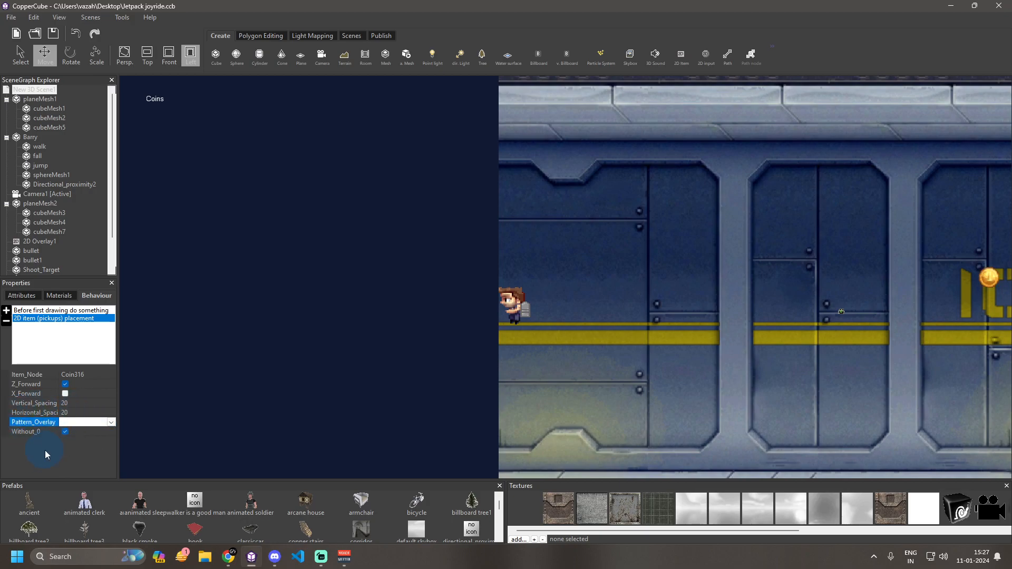
{"action": "left_click", "coordinate": [98, 422]}
{"action": "left_click", "coordinate": [88, 440]}
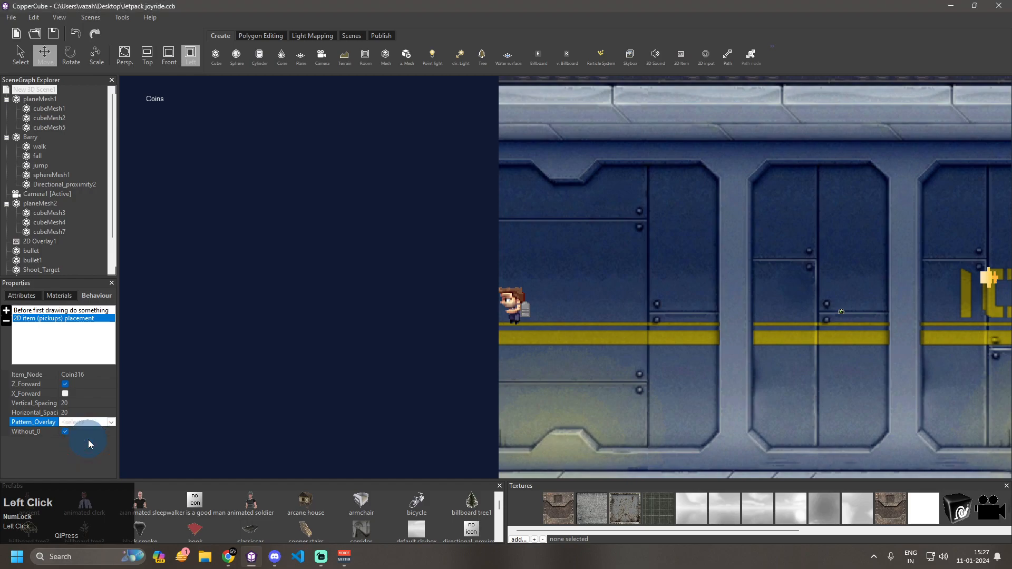
{"action": "scroll", "coordinate": [91, 127], "scroll_direction": "down", "scroll_amount": 3}
{"action": "left_click", "coordinate": [75, 131]}
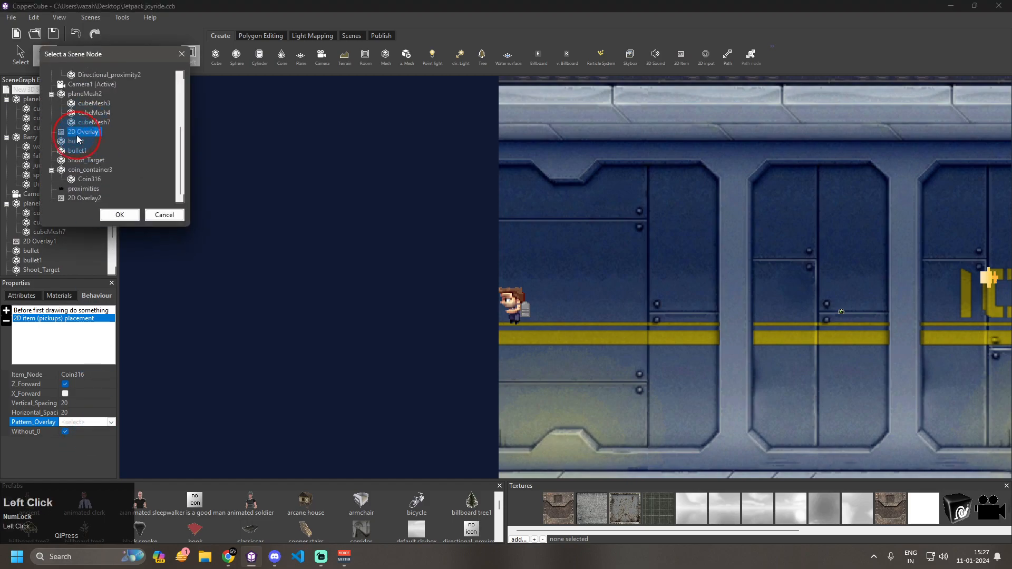
{"action": "left_click", "coordinate": [122, 213]}
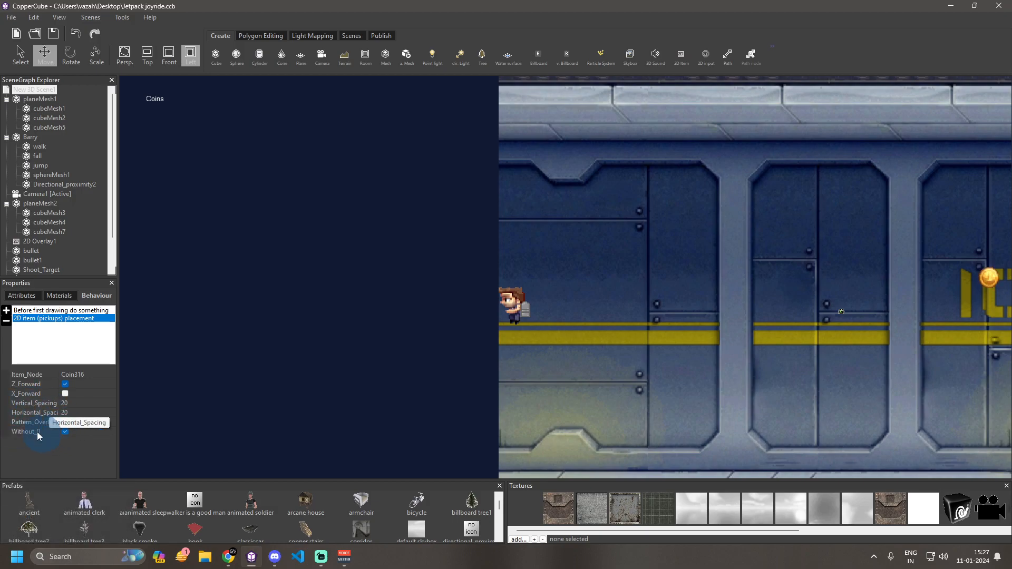
- Test the game with the tighter coin spacing, fly Barry through the coin letters, and close the test
{"action": "left_click", "coordinate": [65, 432]}
{"action": "key", "text": "ctrl+F10"}
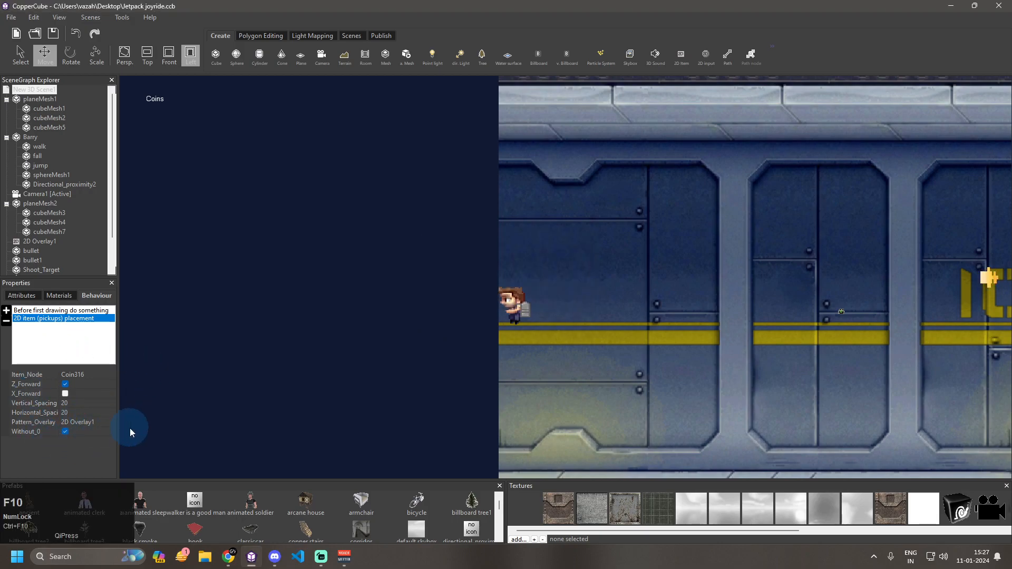
{"action": "left_click", "coordinate": [437, 329]}
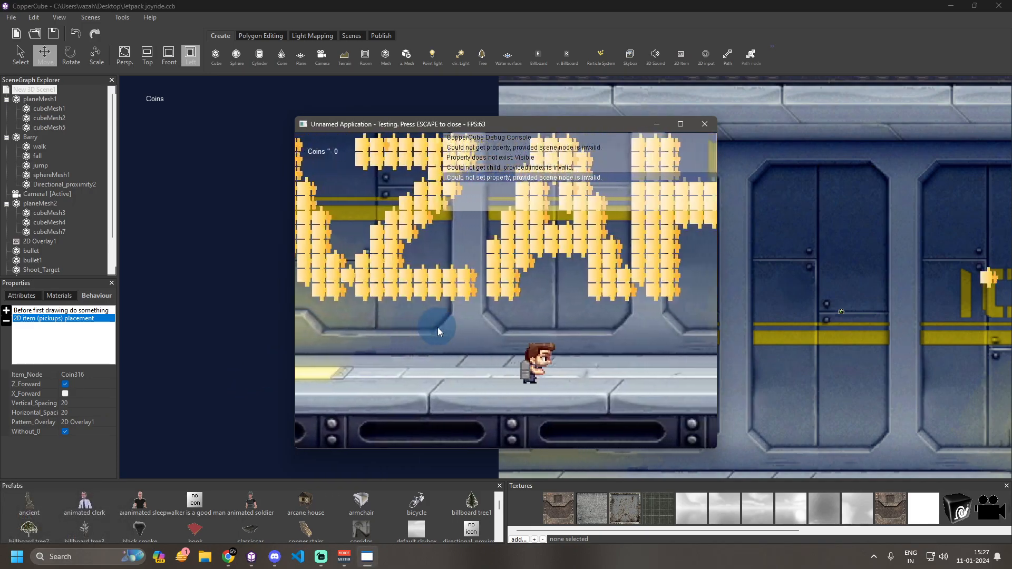
{"action": "left_click", "coordinate": [438, 327]}
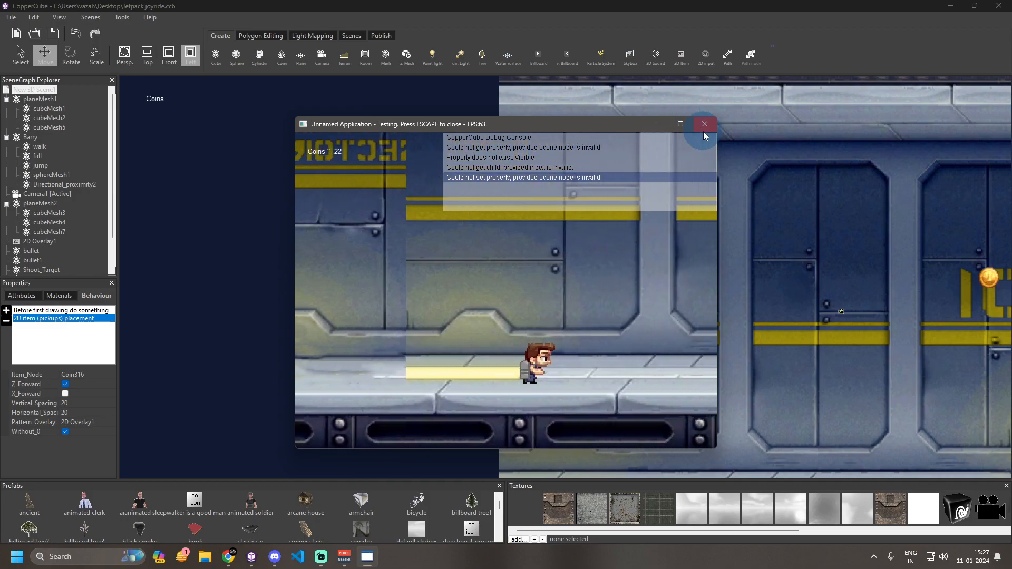
{"action": "left_click", "coordinate": [704, 130]}
- Open the multiline text attribute of 2D Overlay1, the overlay that defines the coin pattern
{"action": "left_click", "coordinate": [91, 420]}
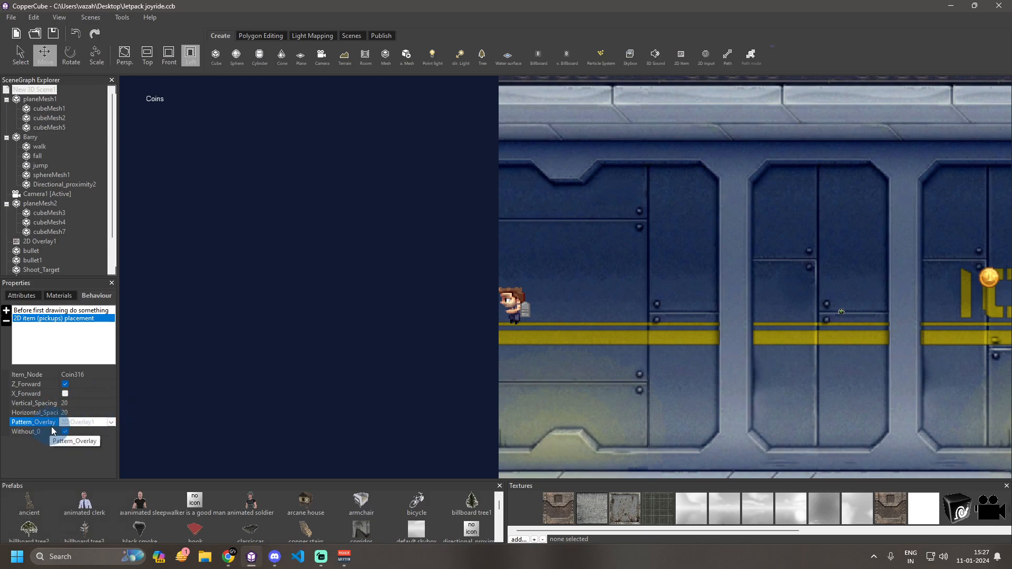
{"action": "left_click", "coordinate": [42, 242]}
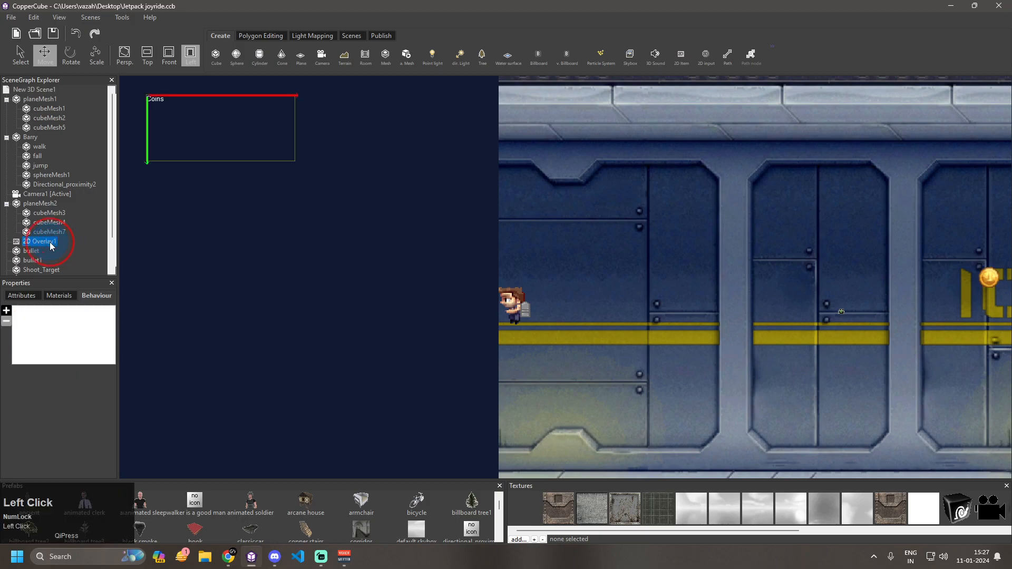
{"action": "left_click", "coordinate": [39, 296]}
{"action": "scroll", "coordinate": [66, 361], "scroll_direction": "down", "scroll_amount": 2}
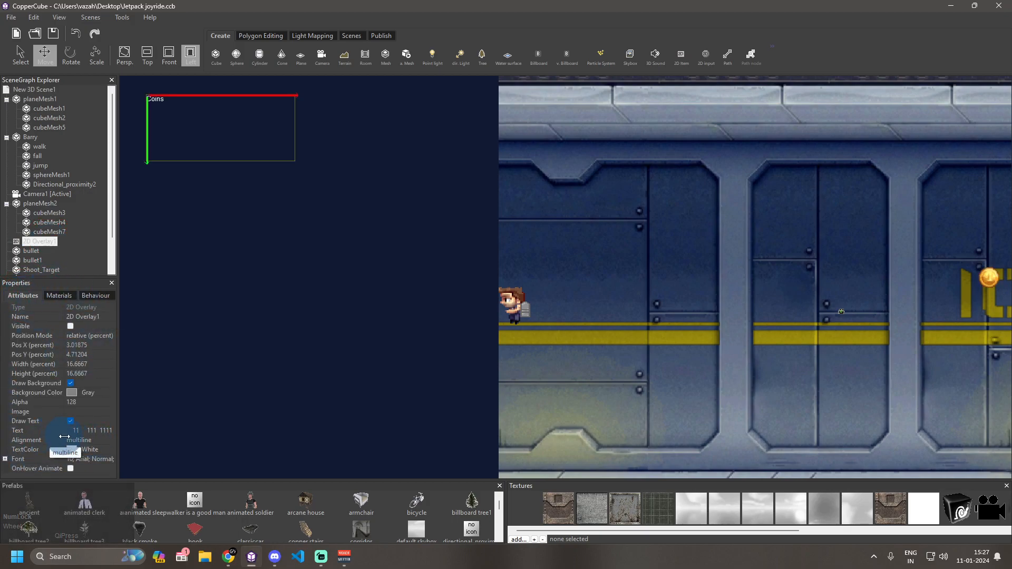
{"action": "left_click", "coordinate": [93, 431]}
{"action": "left_click", "coordinate": [110, 431]}
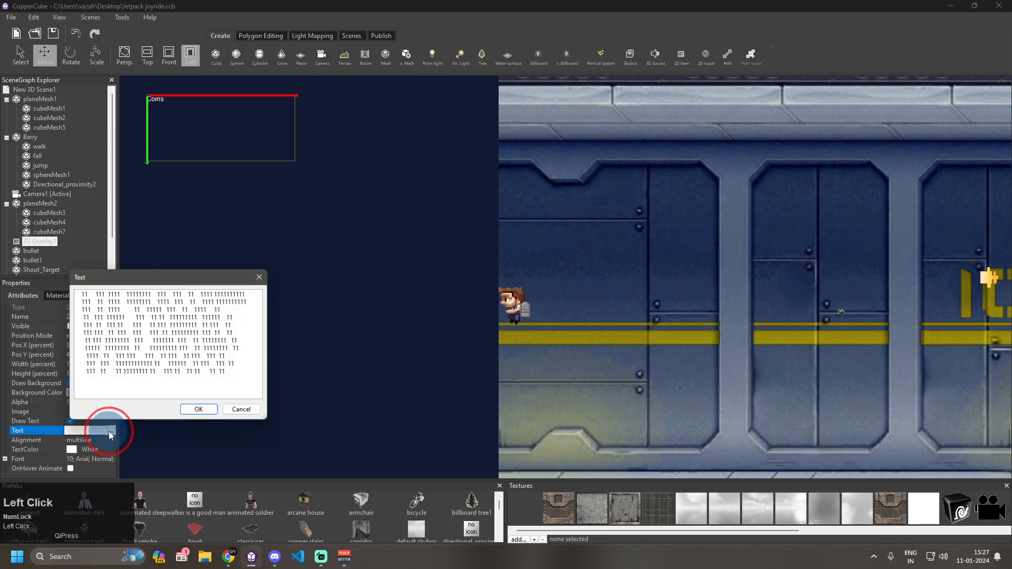
- Examine the blank spaces and 1s in the first rows of the pattern text, and close the text editor
{"action": "left_click", "coordinate": [78, 293]}
{"action": "left_click_drag", "start_coordinate": [78, 293], "coordinate": [82, 294]}
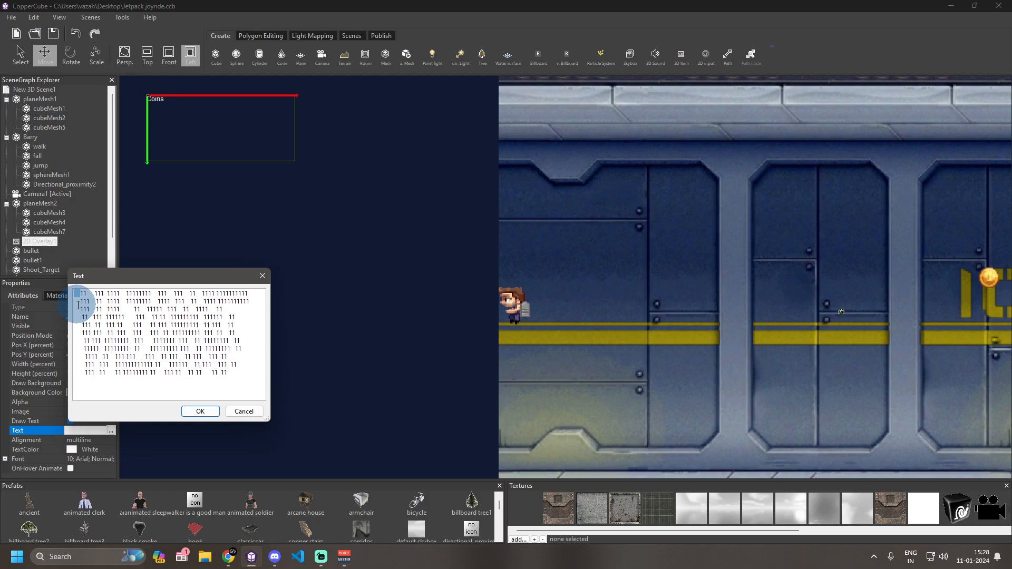
{"action": "left_click", "coordinate": [84, 301]}
{"action": "mouse_move", "coordinate": [82, 293]}
{"action": "left_mouse_down"}
{"action": "mouse_move", "coordinate": [72, 298]}
{"action": "mouse_move", "coordinate": [90, 295]}
{"action": "left_mouse_up"}
{"action": "left_click", "coordinate": [92, 310]}
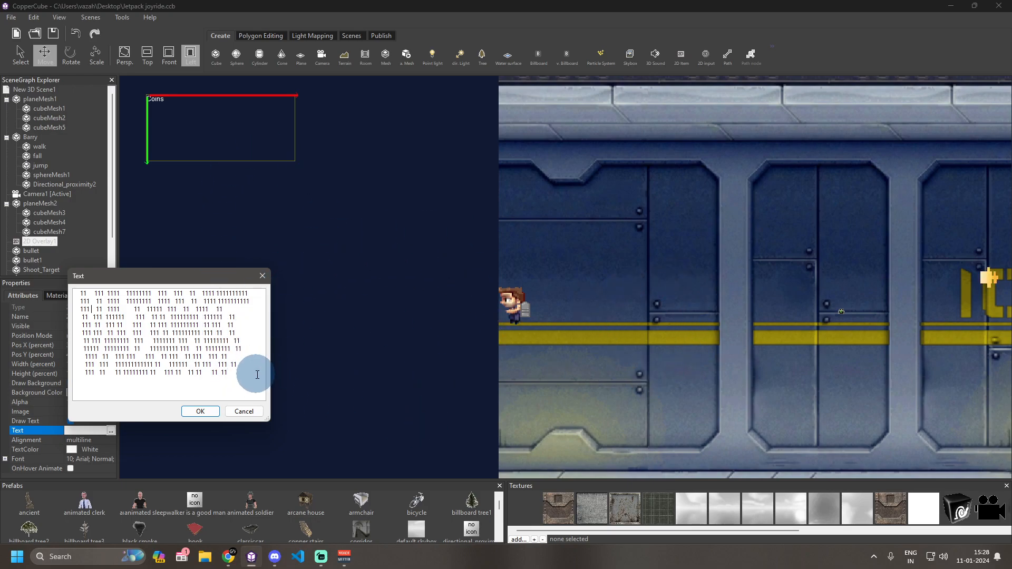
{"action": "left_click", "coordinate": [201, 411]}
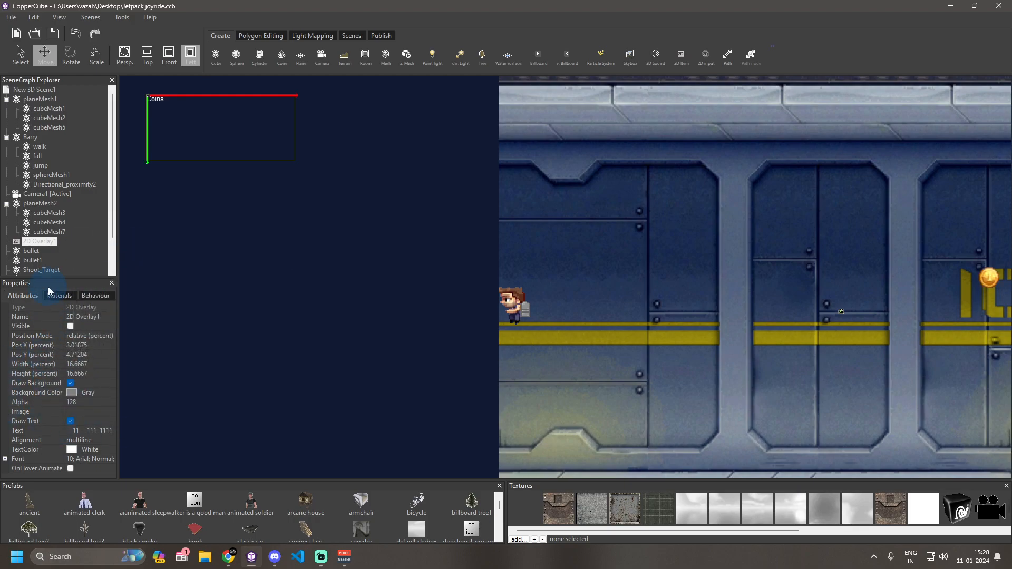
- Return to the scene's 2D item (pickups) placement behaviour and examine its Without_0 option
{"action": "left_click", "coordinate": [34, 89]}
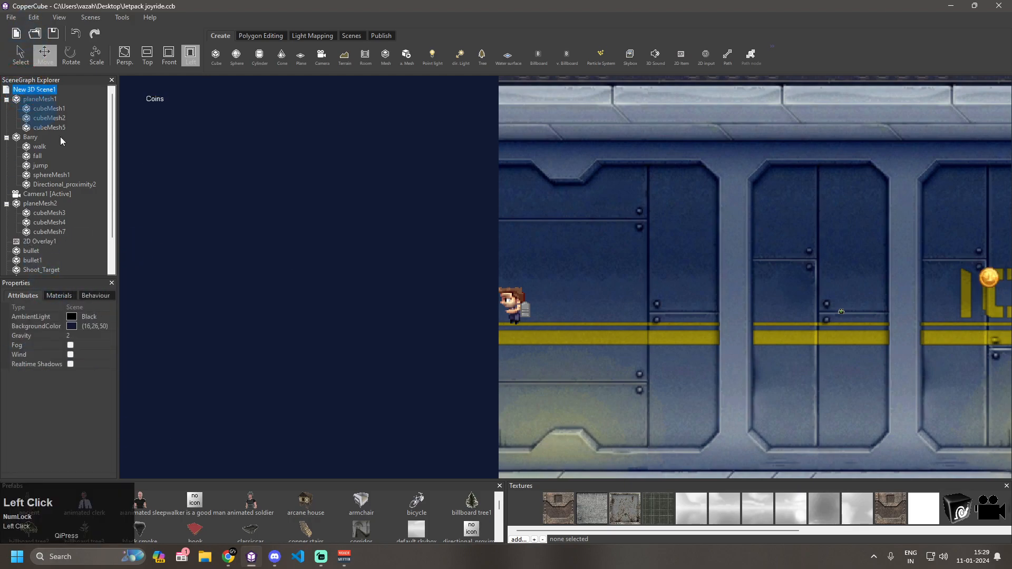
{"action": "left_click", "coordinate": [87, 295]}
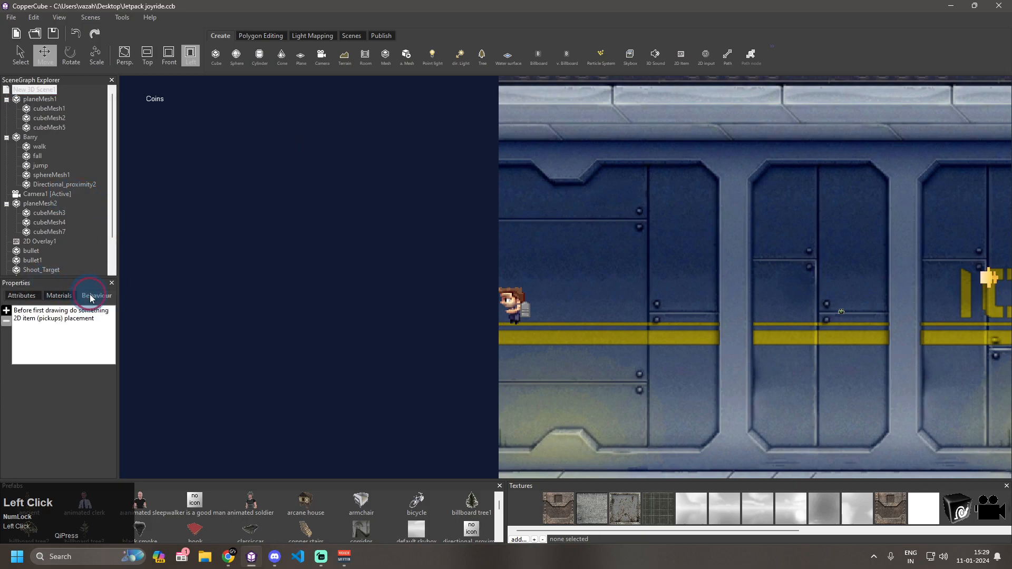
{"action": "left_click", "coordinate": [52, 319]}
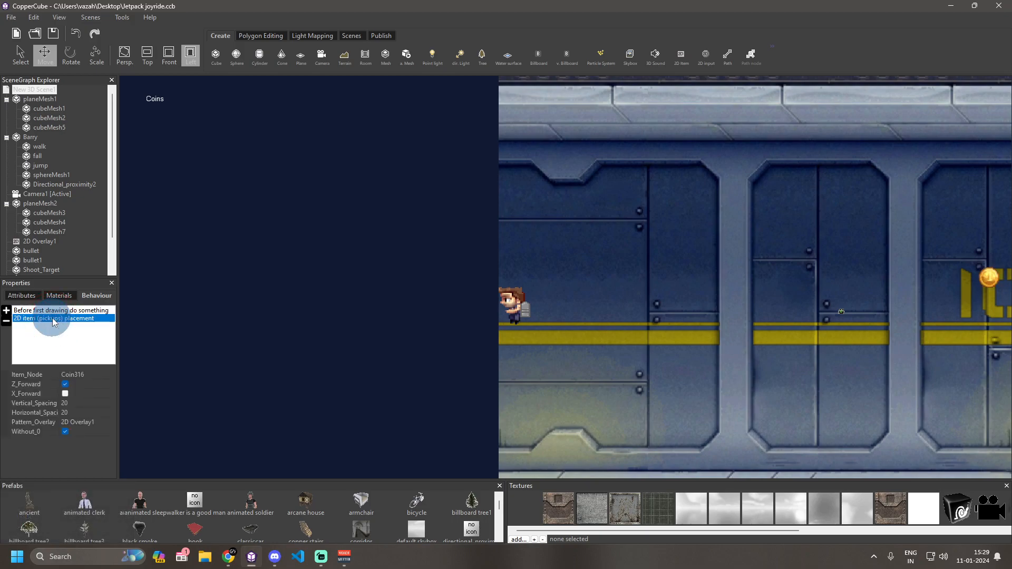
{"action": "left_click", "coordinate": [65, 432]}
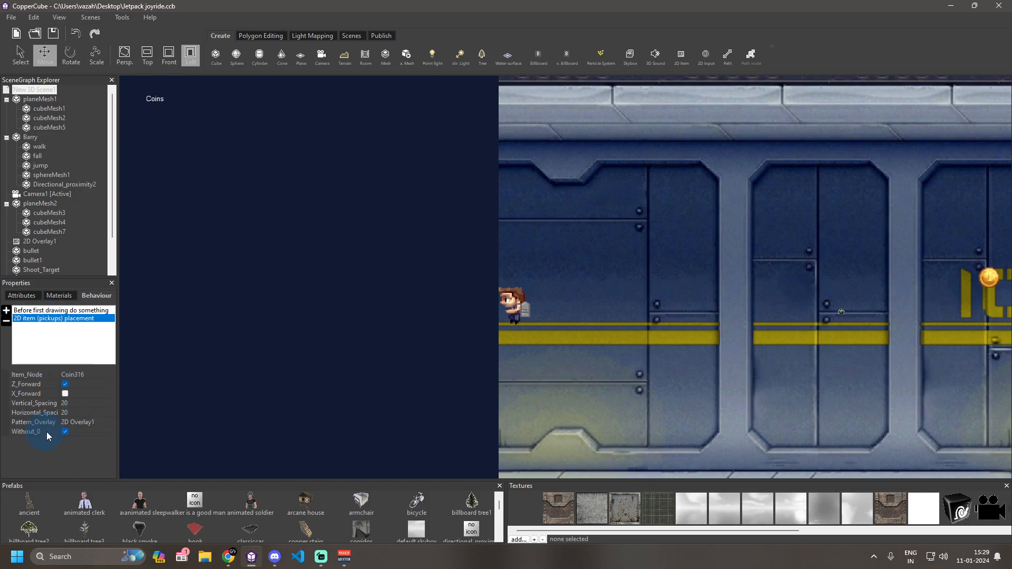
- Turn off the Without_0 option of the 2D item placement behaviour, keeping 2D Overlay1 as the pattern overlay
{"action": "left_click", "coordinate": [65, 431]}
{"action": "left_click", "coordinate": [79, 422]}
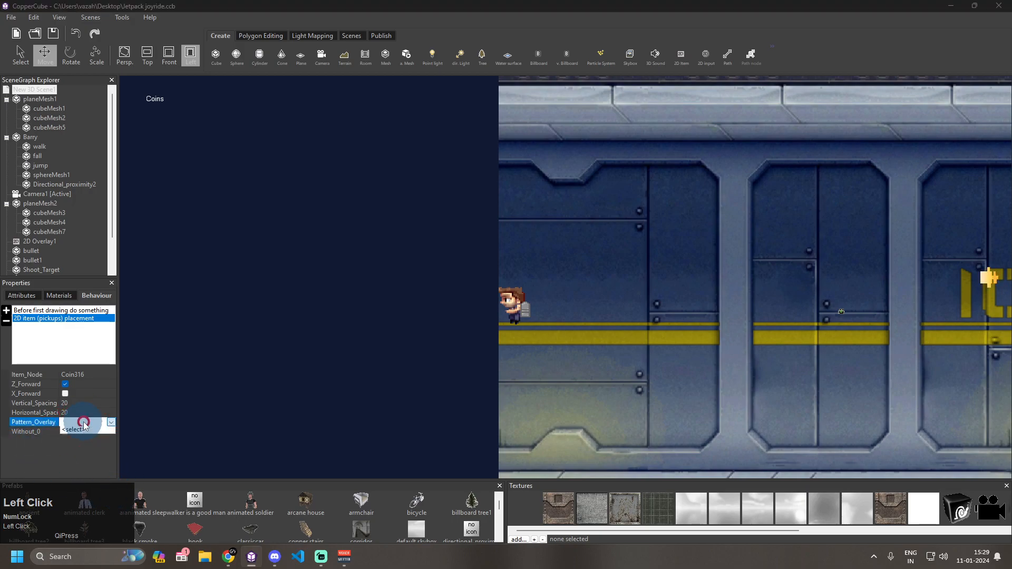
{"action": "left_click", "coordinate": [98, 422]}
{"action": "scroll", "coordinate": [91, 154], "scroll_direction": "down", "scroll_amount": 3}
{"action": "left_click", "coordinate": [84, 141]}
{"action": "left_click", "coordinate": [127, 218]}
{"action": "scroll", "coordinate": [47, 184], "scroll_direction": "down", "scroll_amount": 3}
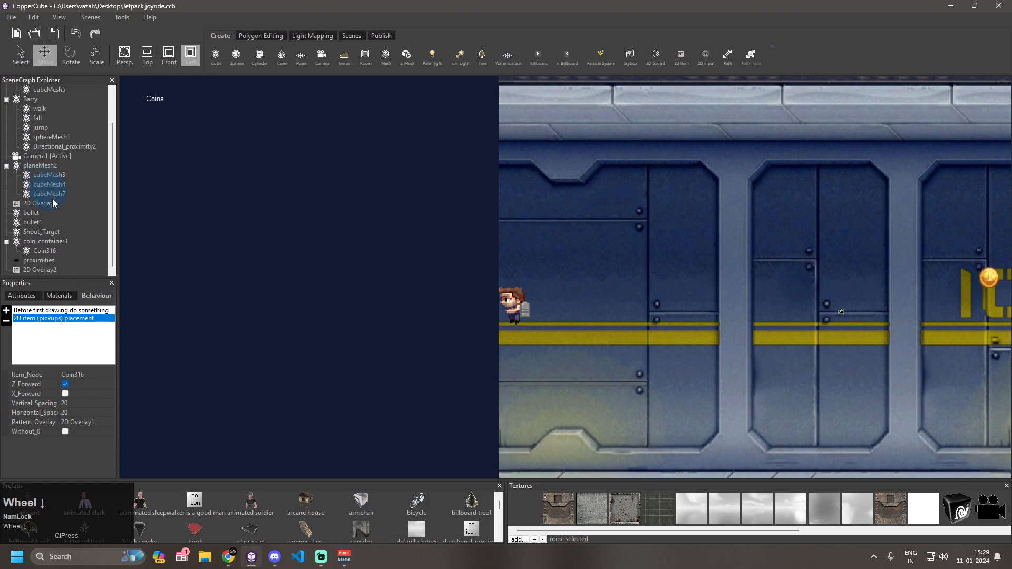
{"action": "left_click", "coordinate": [40, 203]}
{"action": "left_click", "coordinate": [30, 308]}
{"action": "left_click", "coordinate": [27, 297]}
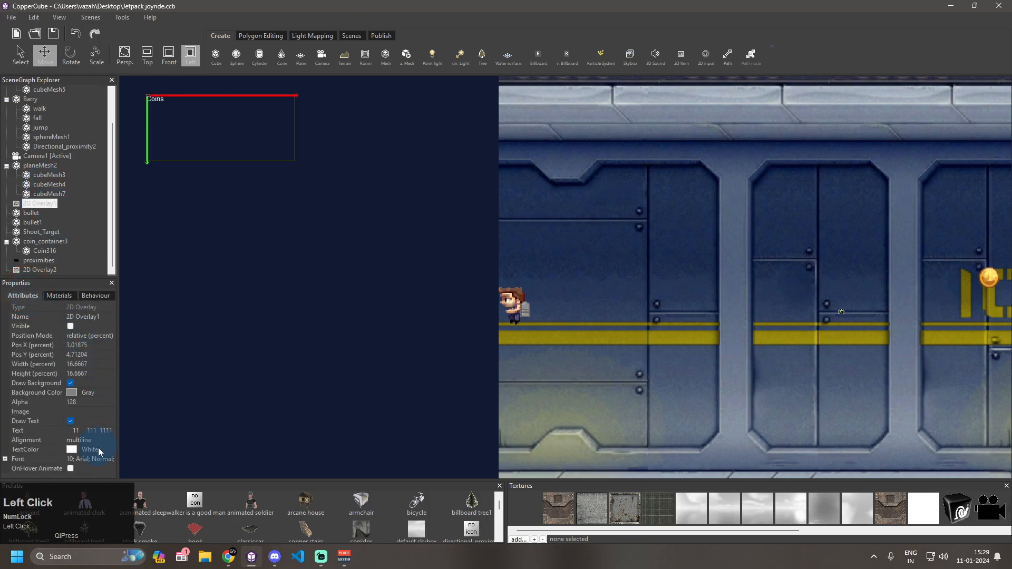
{"action": "left_click", "coordinate": [102, 431]}
{"action": "left_click", "coordinate": [110, 432]}
{"action": "left_click_drag", "start_coordinate": [246, 382], "coordinate": [14, 271]}
{"action": "key", "text": "BackSpace"}
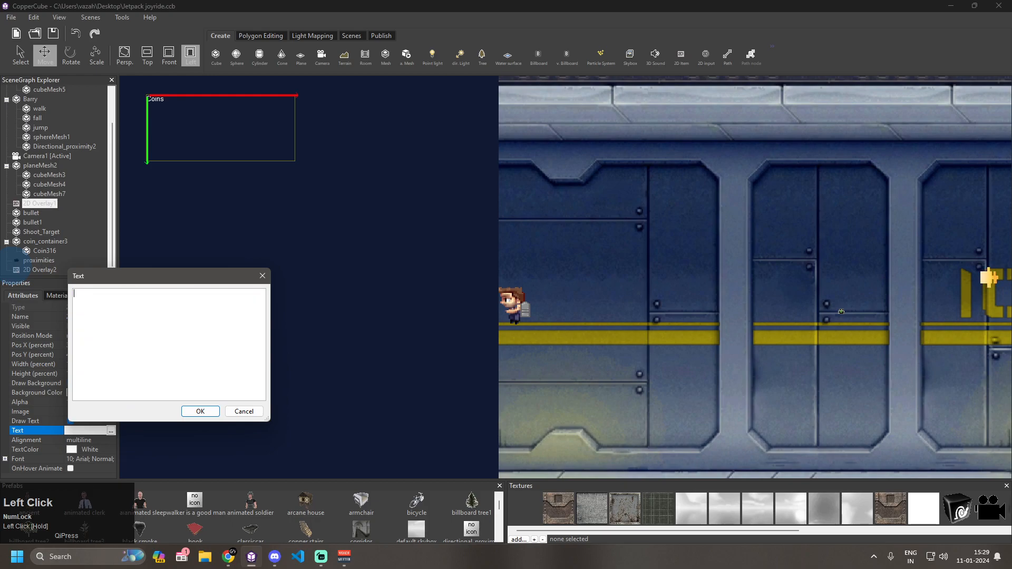
{"action": "type", "text": "0"}
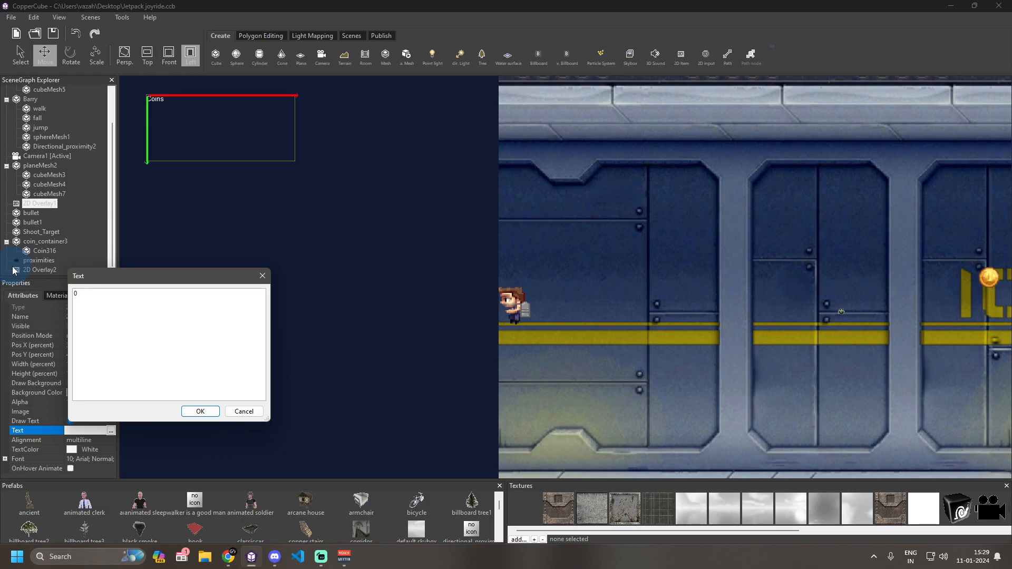
{"action": "type", "text": "00"}
{"action": "type", "text": "1001001400100010001"}
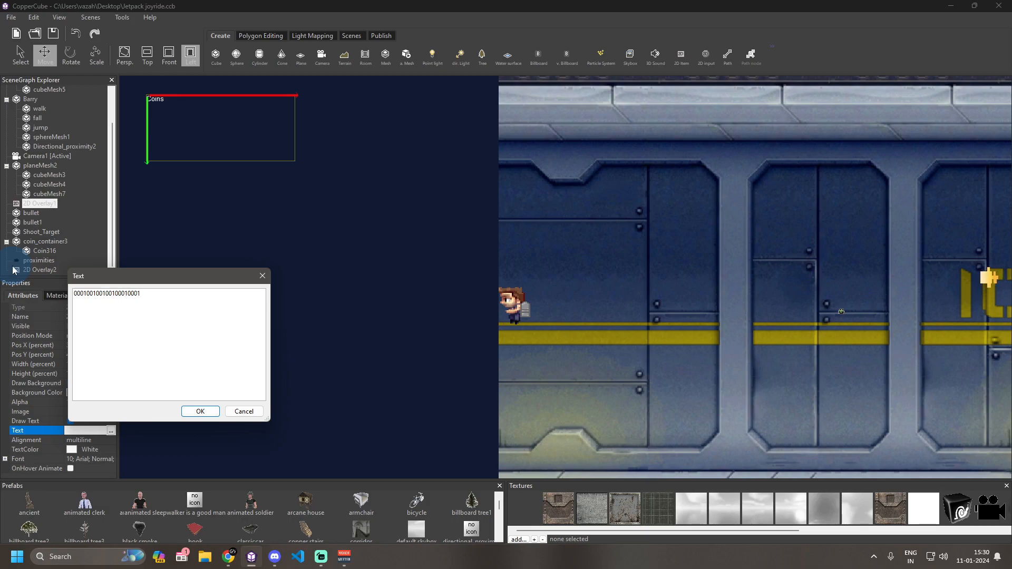
{"action": "left_click", "coordinate": [203, 410]}
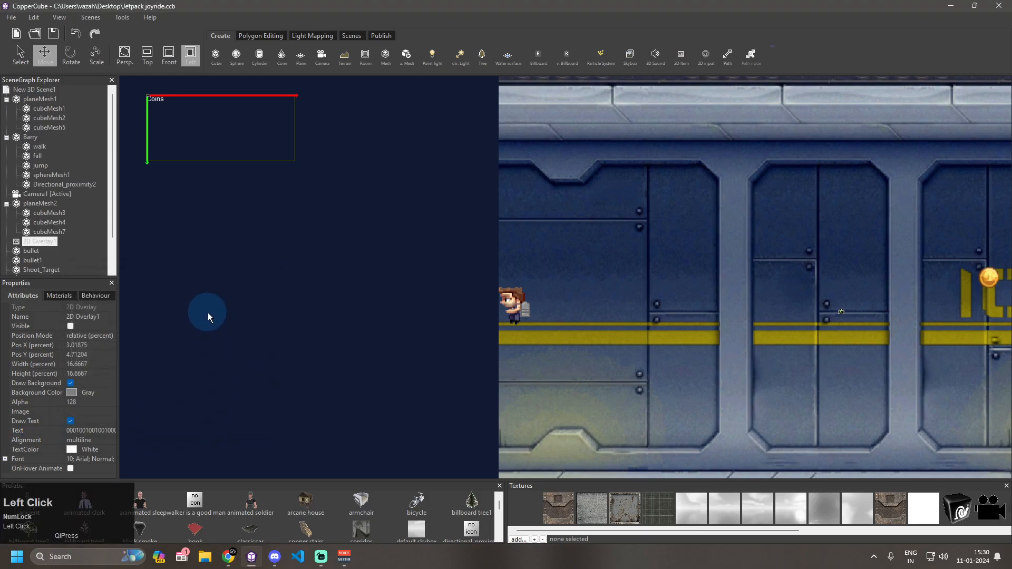
- Test the game with the single-row pattern of zeros and ones, and close the test
{"action": "key", "text": "ctrl+F10"}
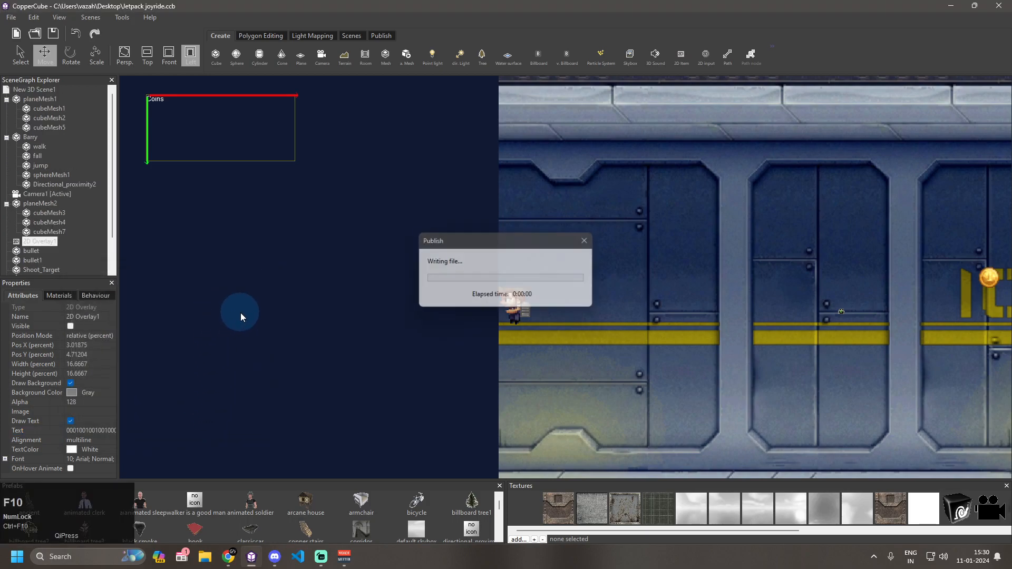
{"action": "left_click", "coordinate": [441, 311]}
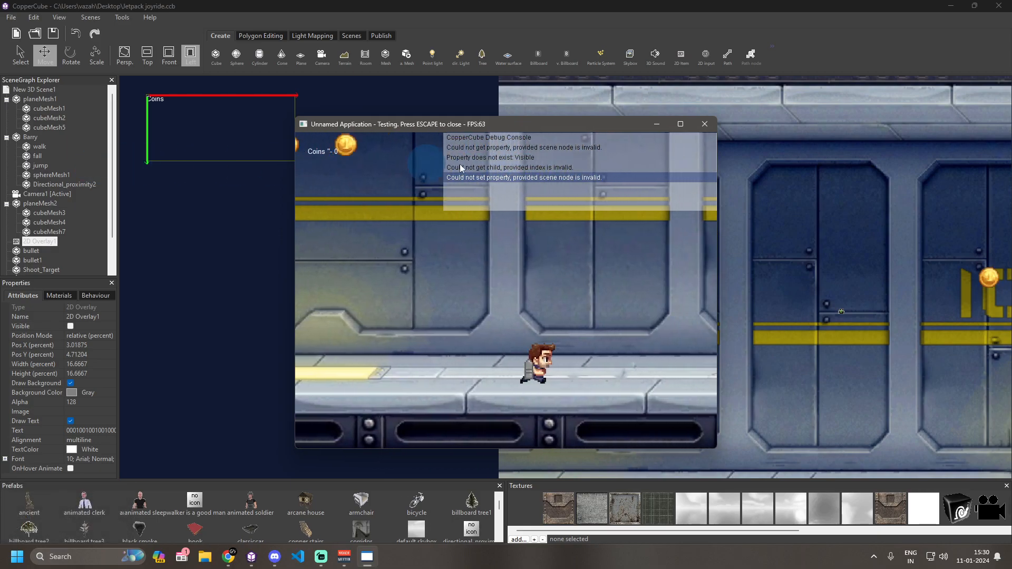
{"action": "left_click", "coordinate": [705, 124]}
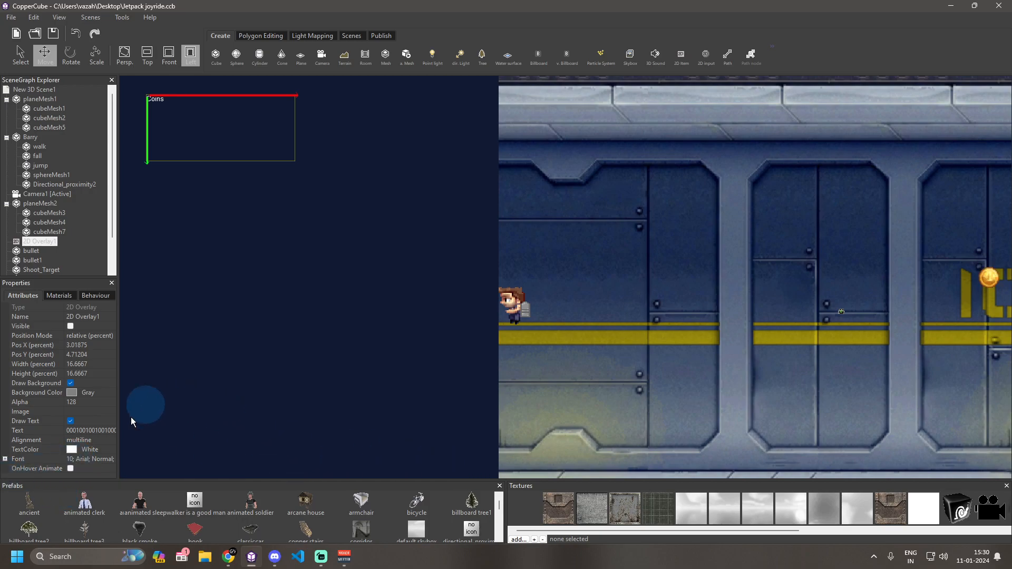
- Launch Paint with a blank canvas for drawing a coin pattern
{"action": "left_click", "coordinate": [69, 561]}
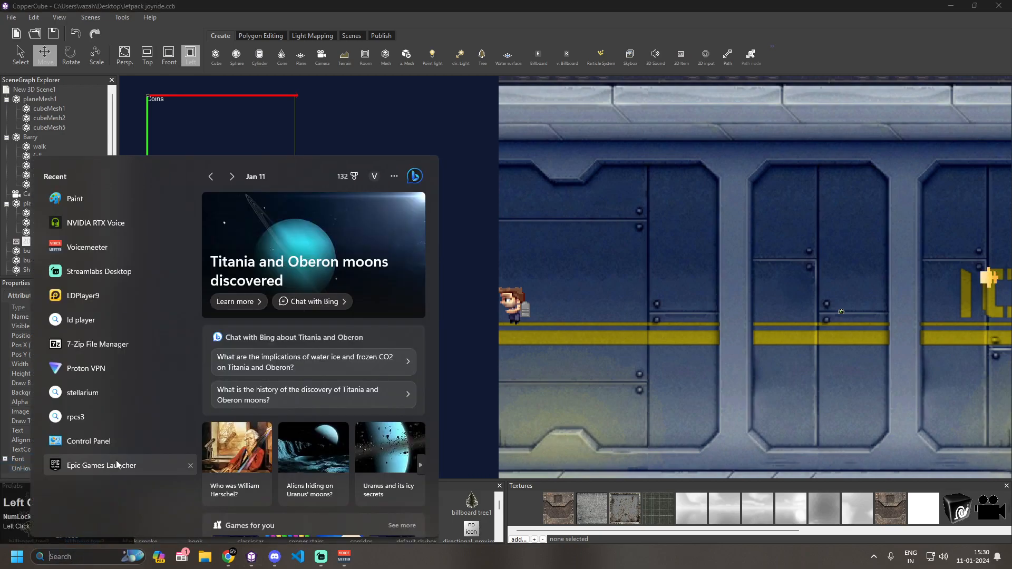
{"action": "left_click", "coordinate": [105, 201]}
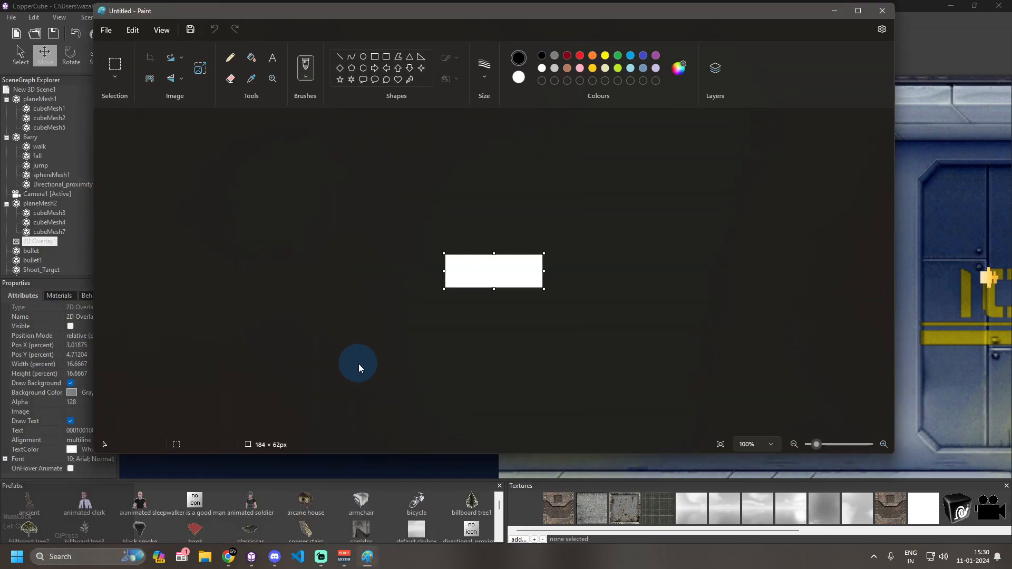
{"action": "scroll", "coordinate": [527, 266], "scroll_direction": "up", "scroll_amount": 1}
{"action": "scroll", "coordinate": [613, 341], "scroll_direction": "up", "scroll_amount": 5, "text": "ctrl"}
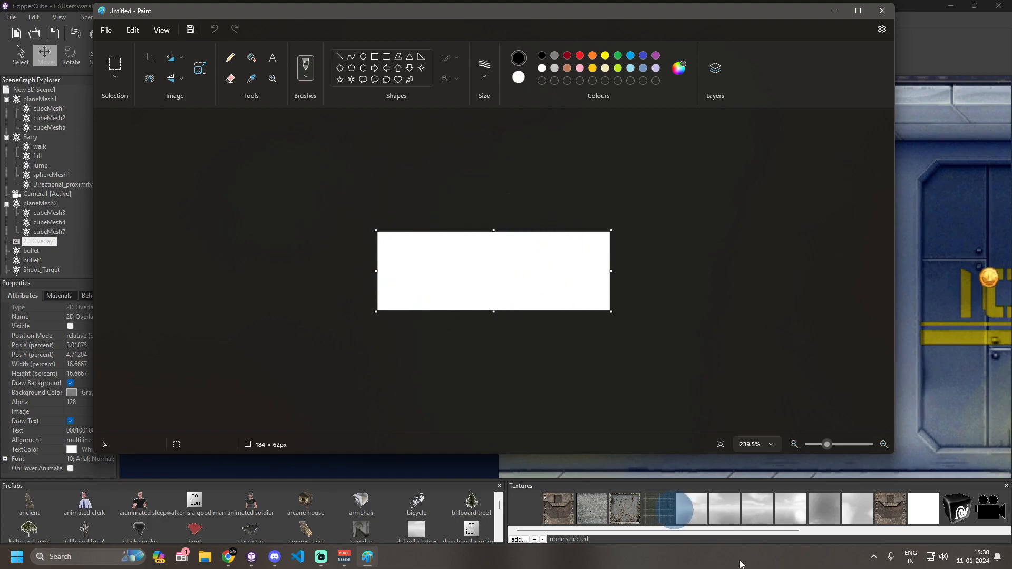
- Go to the desktop and launch the ASCII art generator Ascii_art.exe
{"action": "left_click", "coordinate": [1007, 567]}
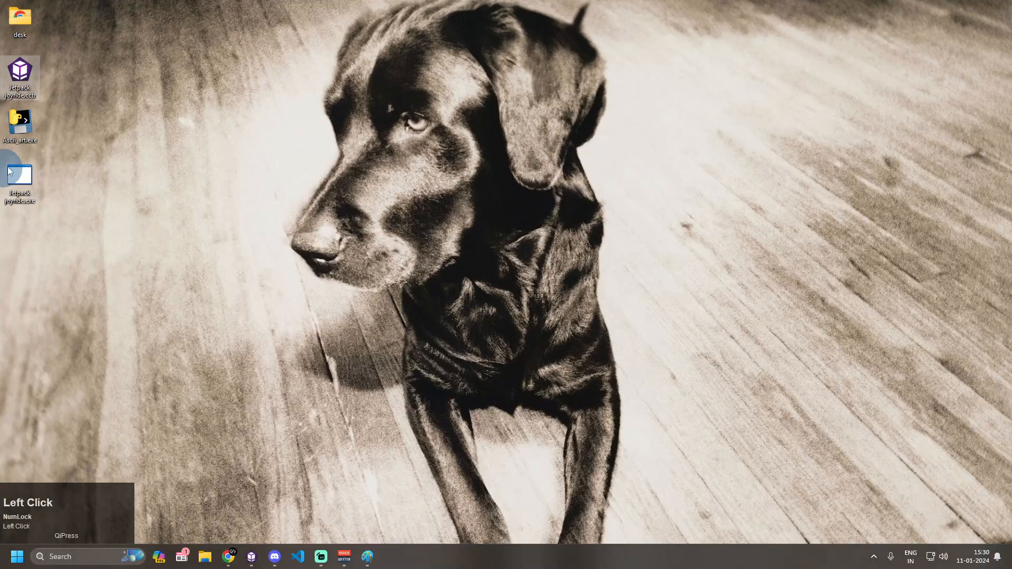
{"action": "left_click", "coordinate": [23, 138]}
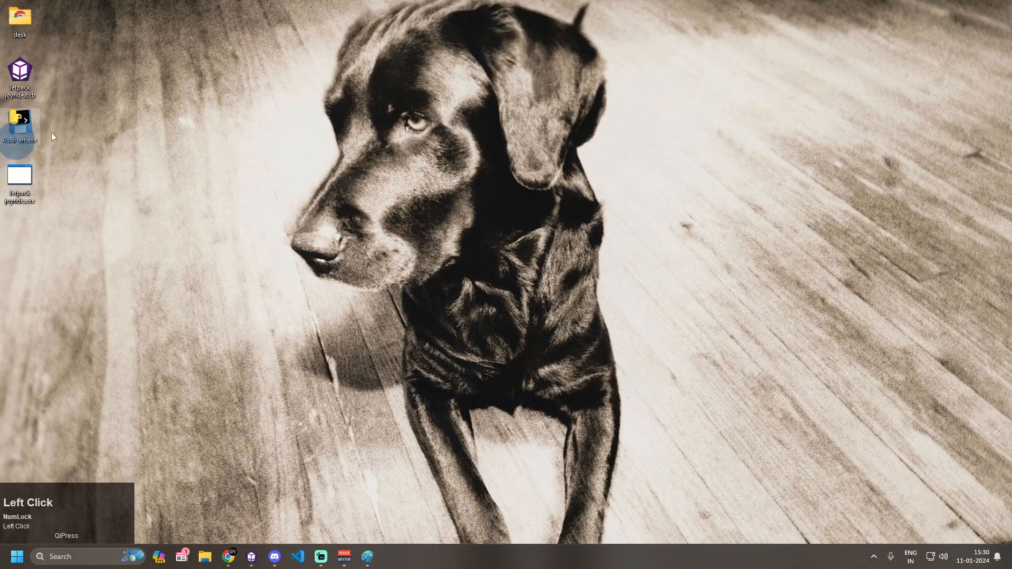
{"action": "left_click", "coordinate": [15, 134]}
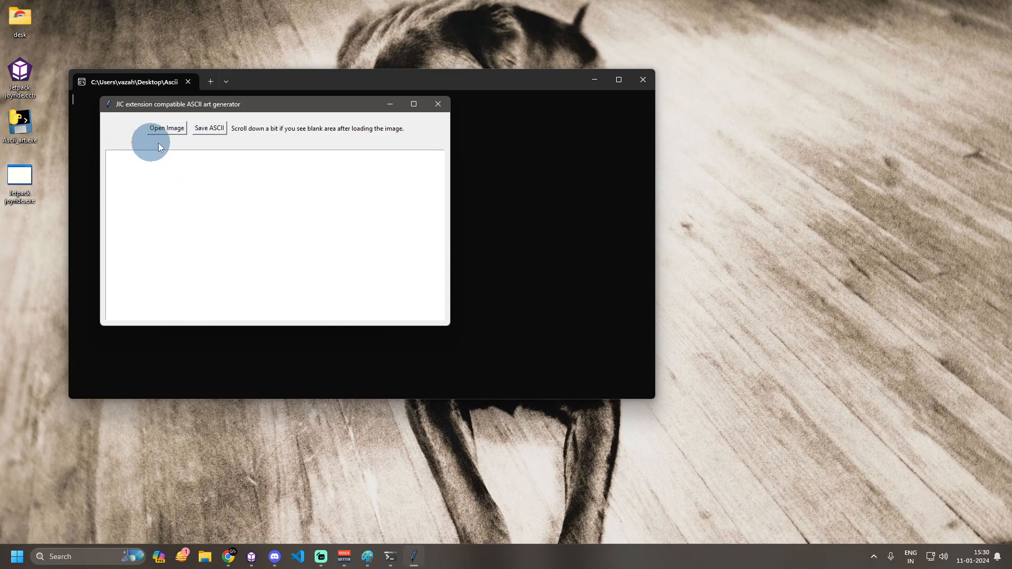
- Switch to Paint and draw a six-point star about 38 × 35 px with a heart about 43 × 31 px beside it
{"action": "left_click", "coordinate": [363, 564]}
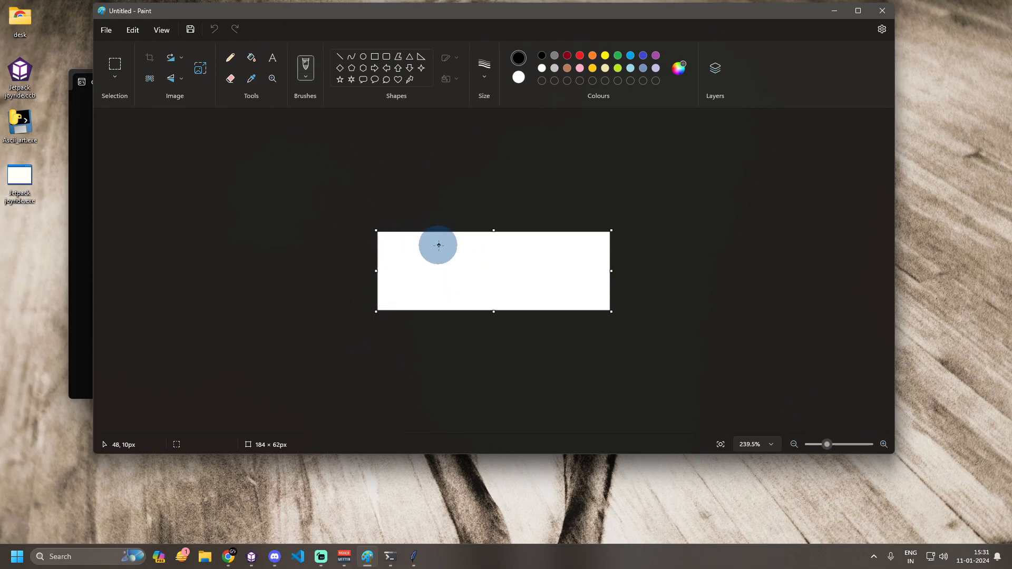
{"action": "left_click", "coordinate": [351, 79]}
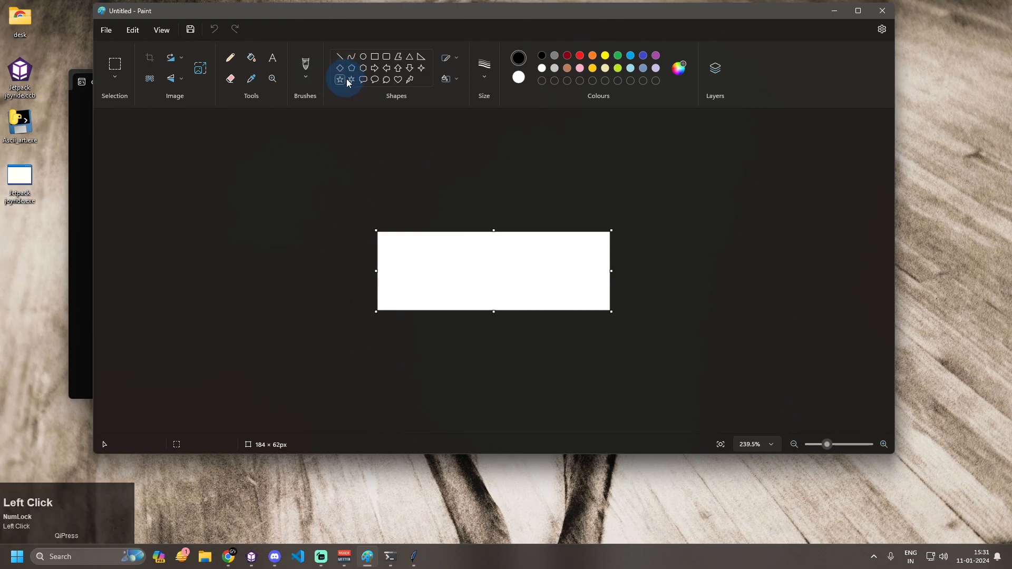
{"action": "left_click_drag", "start_coordinate": [394, 253], "coordinate": [440, 294]}
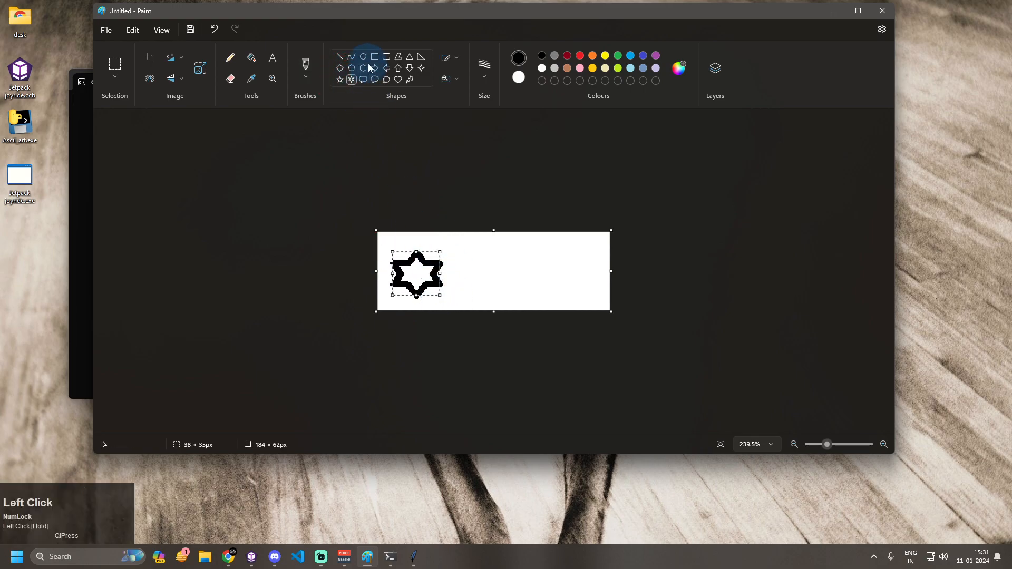
{"action": "left_click", "coordinate": [399, 82]}
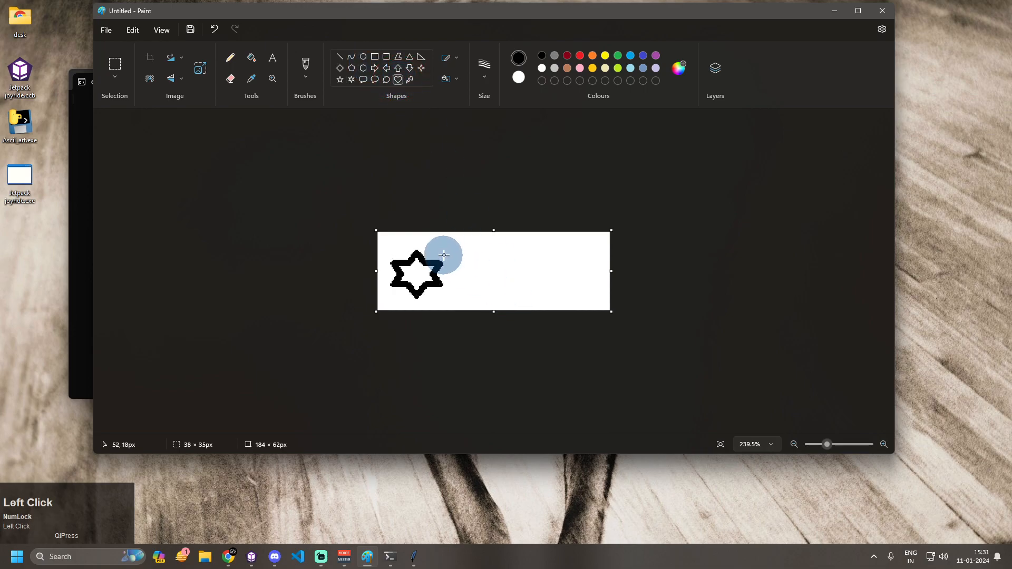
{"action": "left_click_drag", "start_coordinate": [474, 256], "coordinate": [517, 284]}
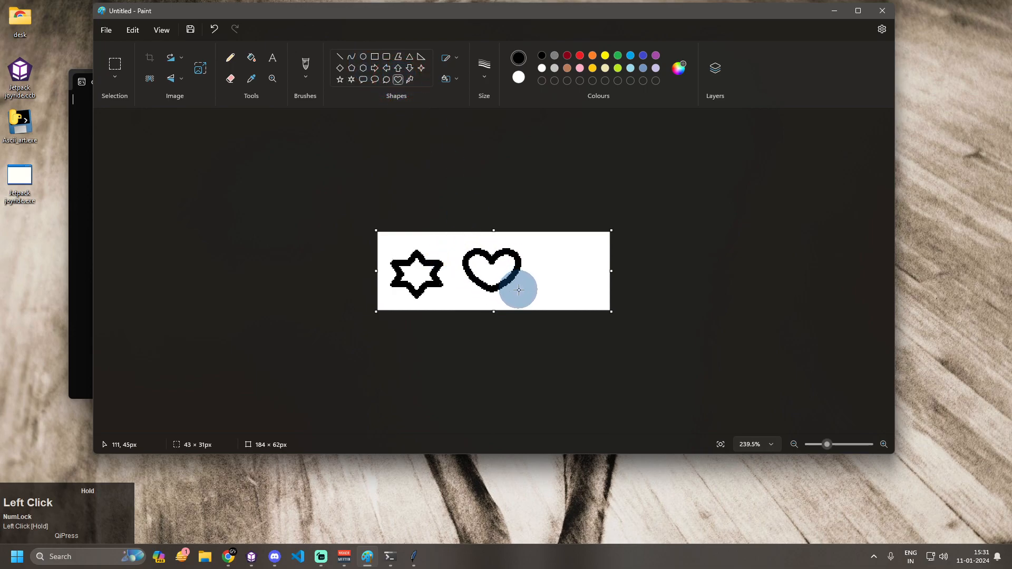
- Draw a five-point star about 27 × 24 px beside the heart and a right arrow about 40 × 21 px below that star
{"action": "left_click", "coordinate": [340, 79]}
{"action": "left_click_drag", "start_coordinate": [540, 240], "coordinate": [575, 272]}
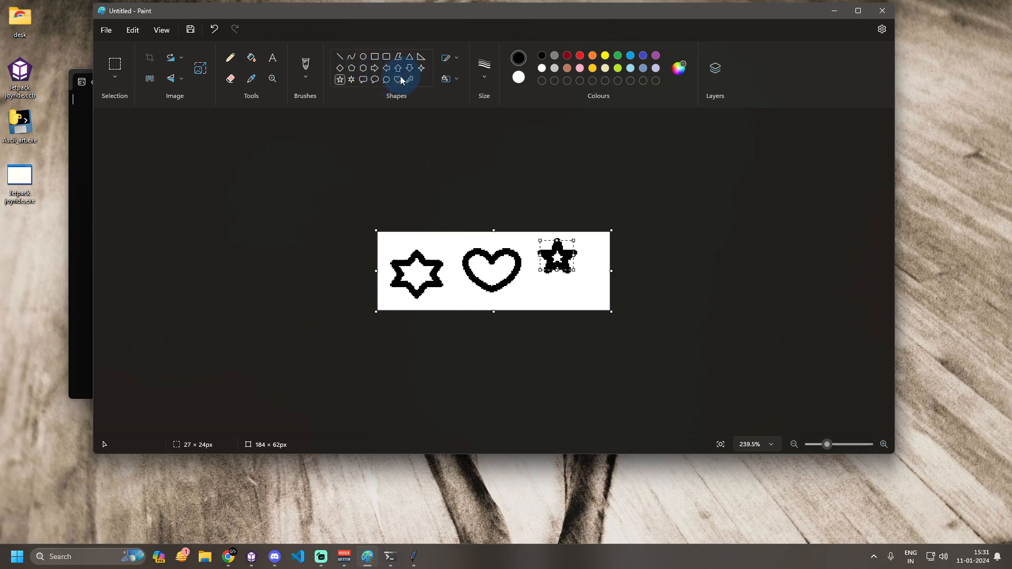
{"action": "left_click", "coordinate": [374, 69]}
{"action": "left_click_drag", "start_coordinate": [527, 288], "coordinate": [579, 305]}
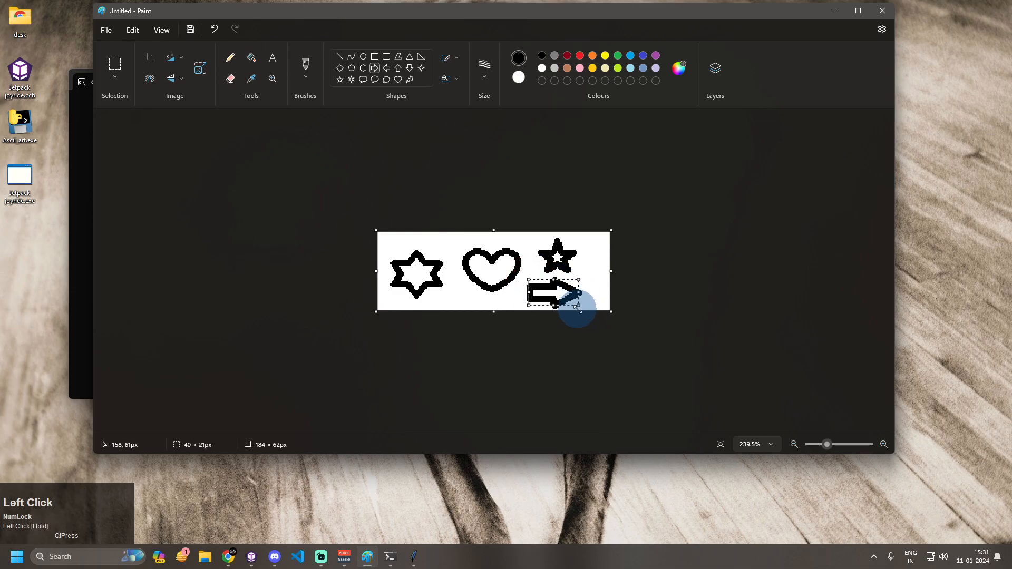
- Save the drawing to the Desktop as Untitled.png and close Paint
{"action": "left_click", "coordinate": [100, 31]}
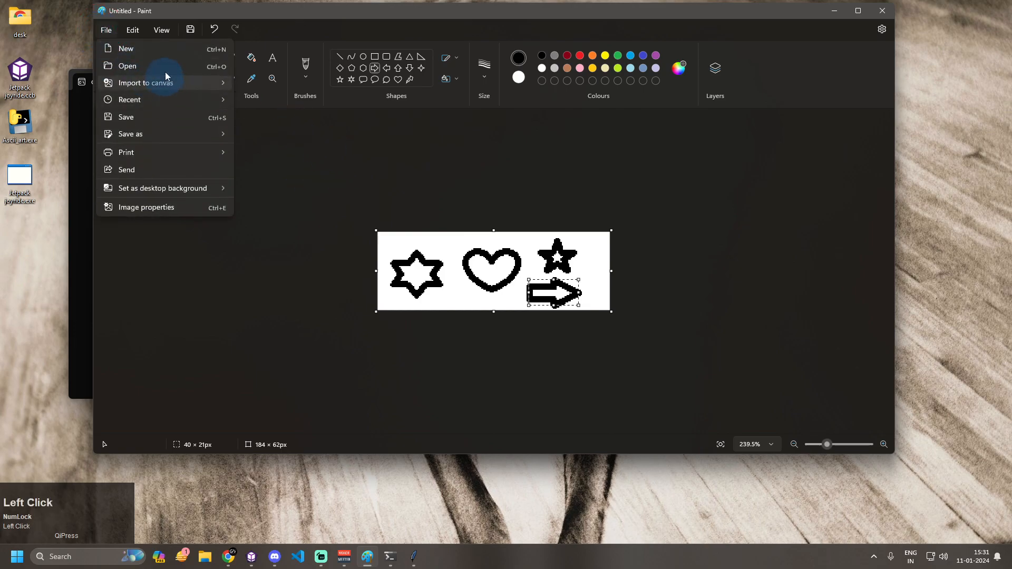
{"action": "left_click", "coordinate": [173, 121]}
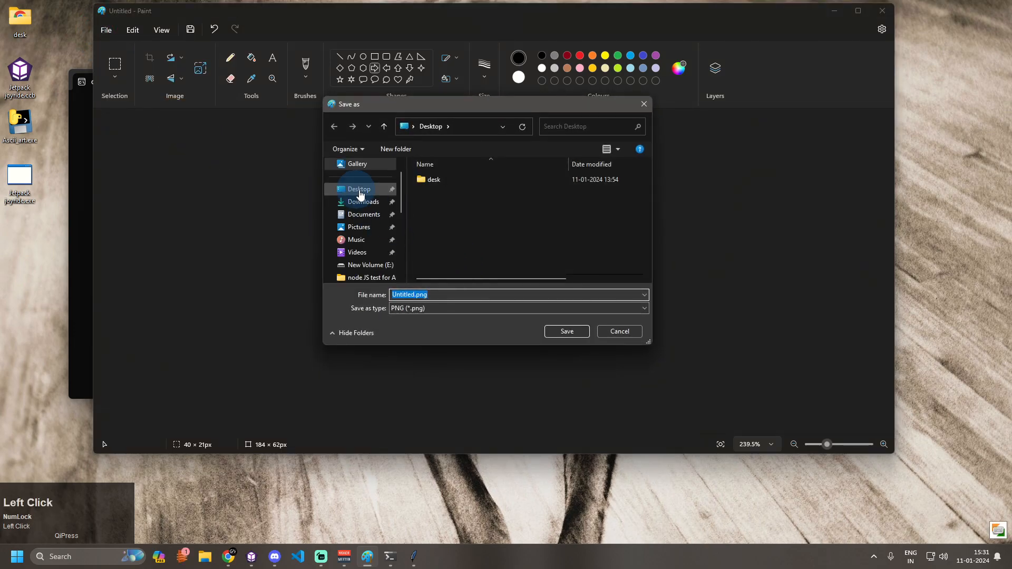
{"action": "left_click", "coordinate": [361, 190]}
{"action": "left_click", "coordinate": [565, 330]}
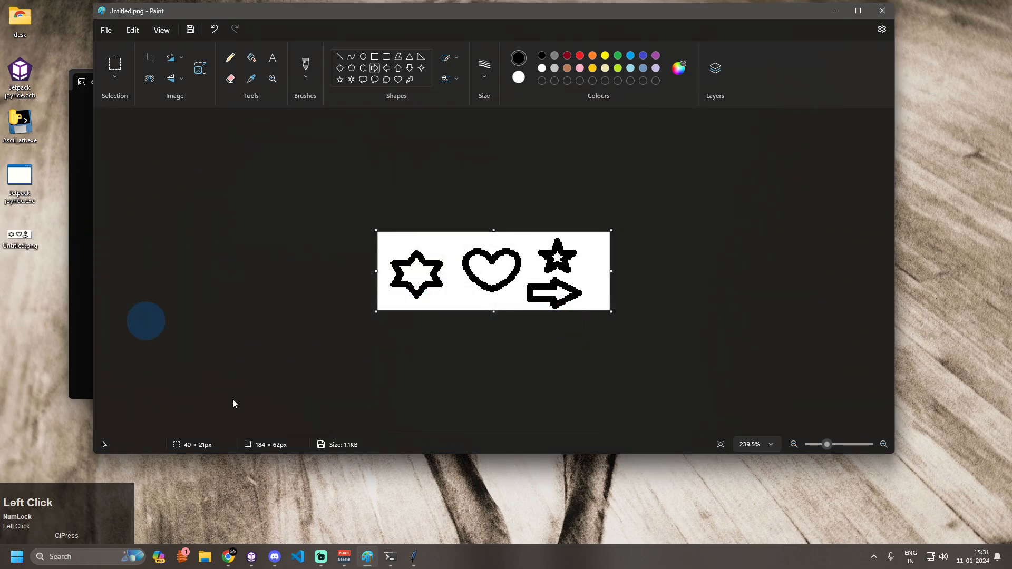
{"action": "left_click", "coordinate": [883, 11]}
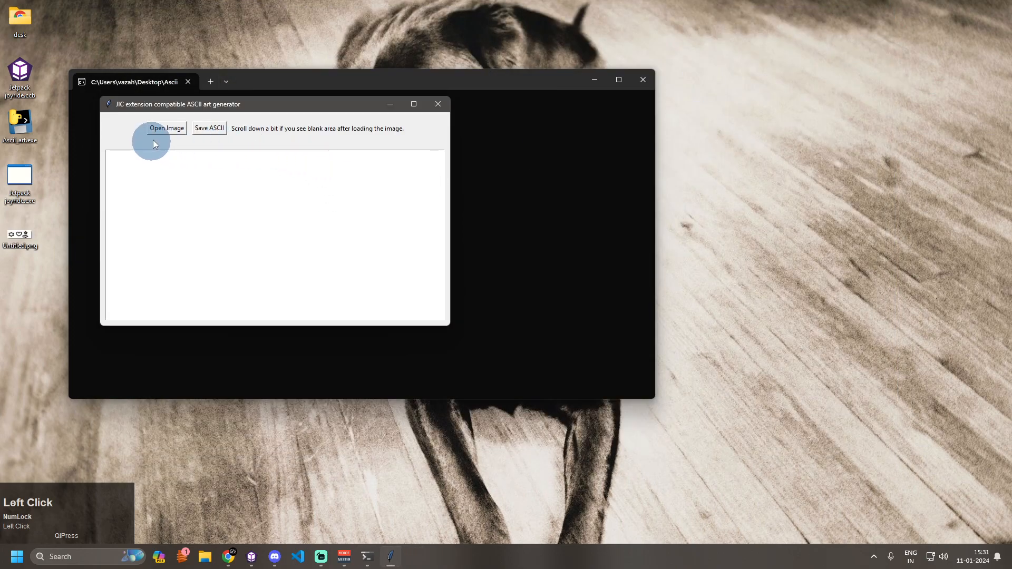
- Load Untitled.png from the Desktop into the ASCII art generator and look over the generated pattern
{"action": "left_click", "coordinate": [162, 130]}
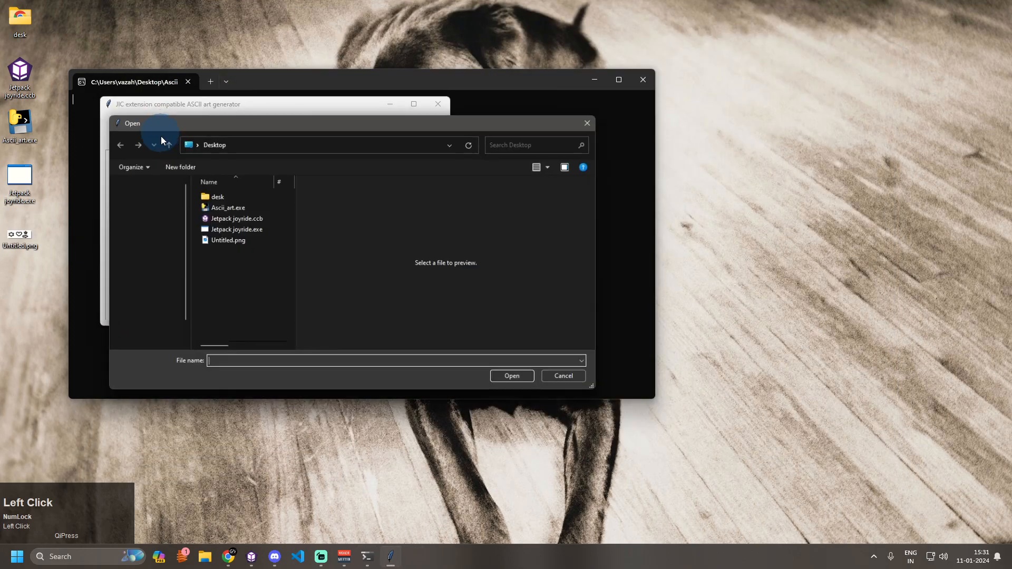
{"action": "left_click", "coordinate": [227, 240]}
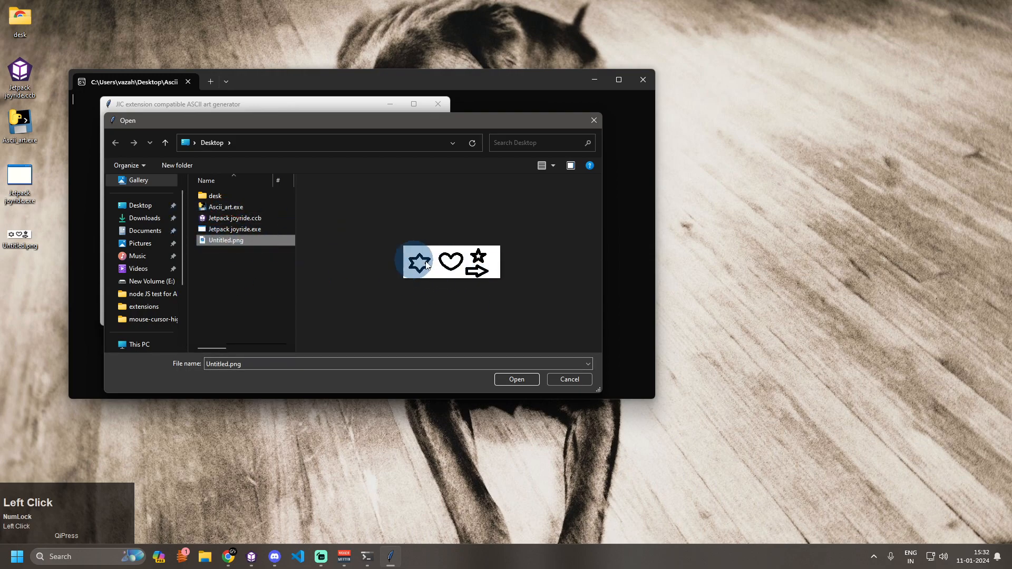
{"action": "left_click", "coordinate": [510, 376]}
{"action": "scroll", "coordinate": [282, 225], "scroll_direction": "down", "scroll_amount": 5}
{"action": "scroll", "coordinate": [248, 210], "scroll_direction": "up", "scroll_amount": 10}
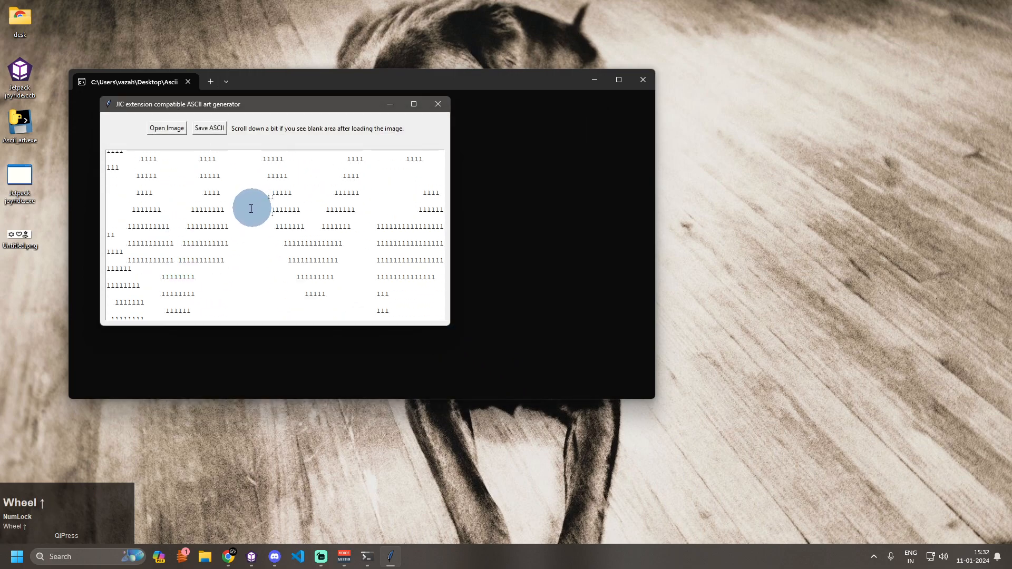
{"action": "scroll", "coordinate": [241, 280], "scroll_direction": "up", "scroll_amount": 10}
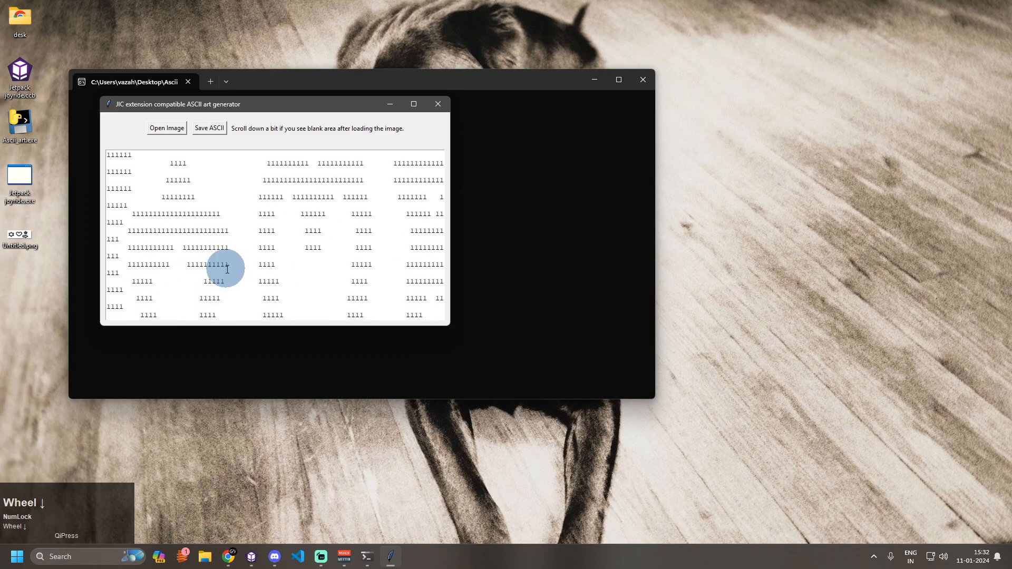
- Copy the entire generated ASCII pattern
{"action": "scroll", "coordinate": [181, 232], "scroll_direction": "down", "scroll_amount": 3}
{"action": "left_click", "coordinate": [174, 216]}
{"action": "key", "text": "ctrl+a"}
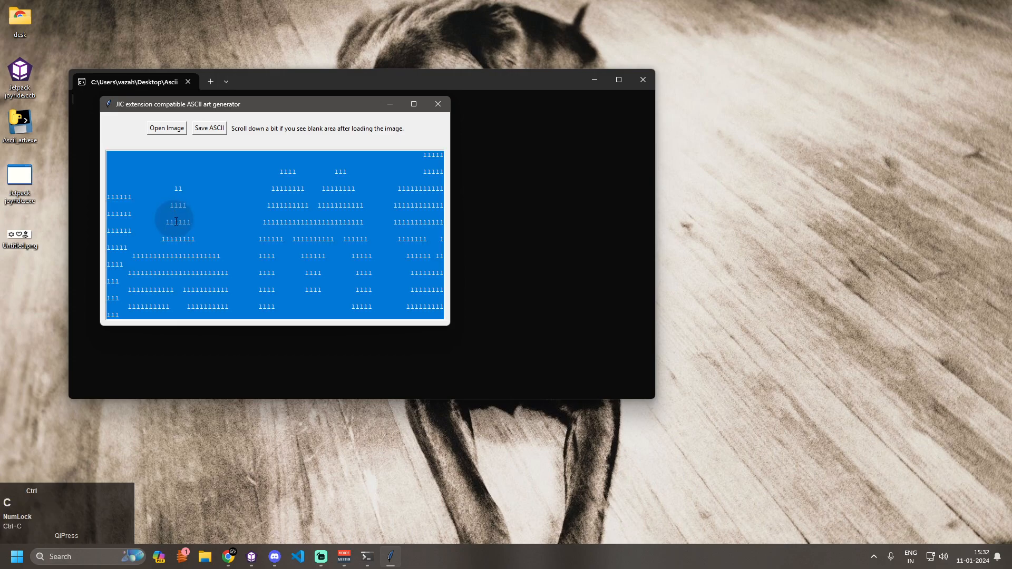
- Switch to CopperCube and replace the text of 2D Overlay1 with the copied ASCII pattern
{"action": "left_click", "coordinate": [251, 557]}
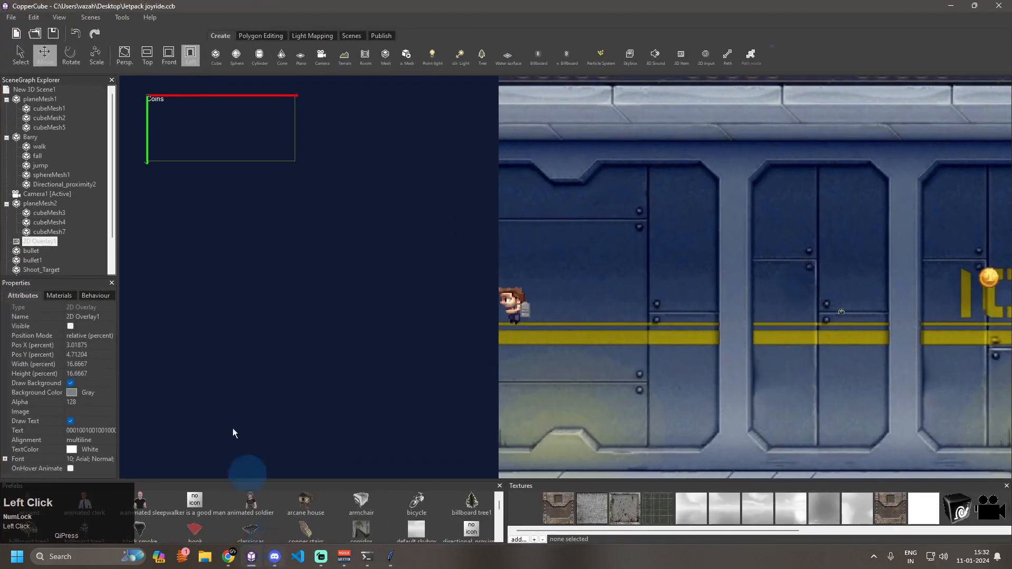
{"action": "scroll", "coordinate": [43, 216], "scroll_direction": "down", "scroll_amount": 3}
{"action": "left_click", "coordinate": [33, 203]}
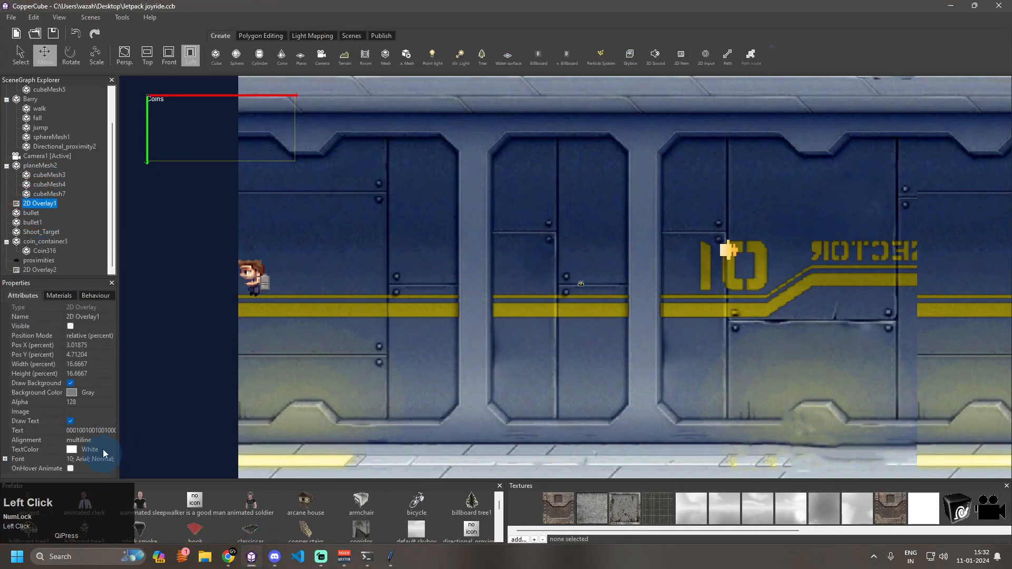
{"action": "left_click", "coordinate": [87, 431]}
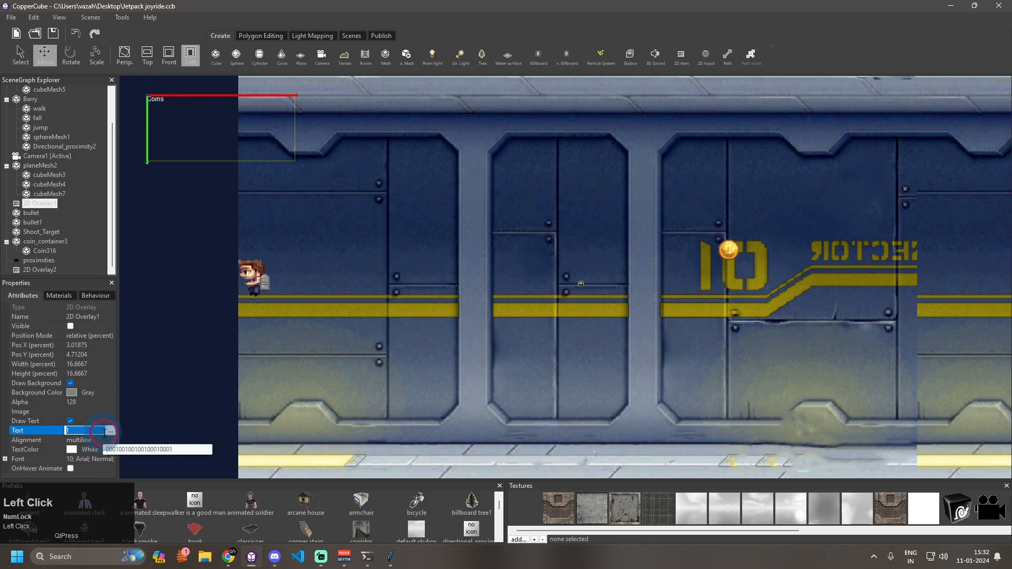
{"action": "left_click", "coordinate": [111, 431]}
{"action": "double_click", "coordinate": [200, 305]}
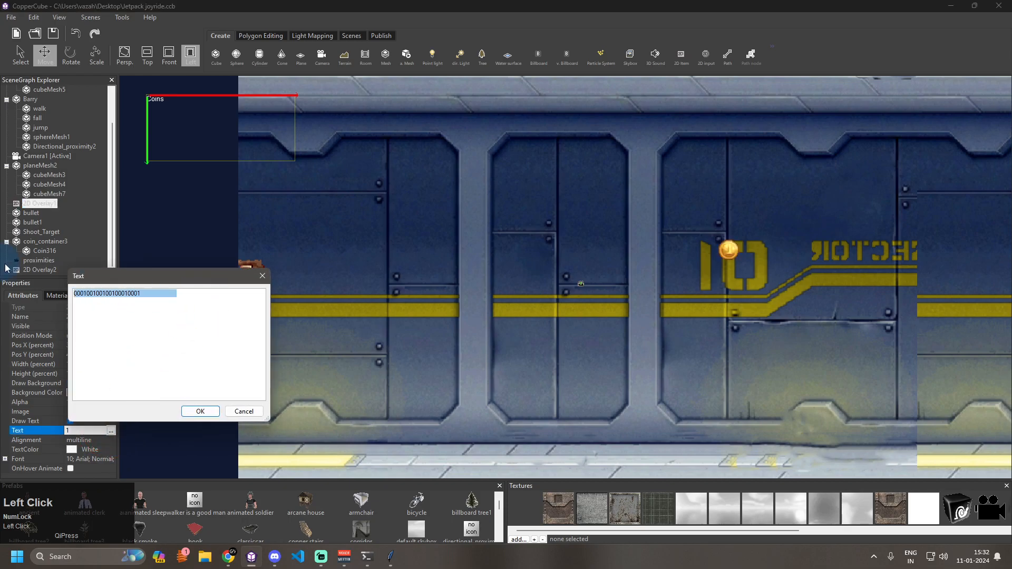
{"action": "key", "text": "ctrl+v"}
- Enlarge the overlay's text editor, check the whole pasted pattern and accept the new text
{"action": "scroll", "coordinate": [185, 361], "scroll_direction": "up", "scroll_amount": 5}
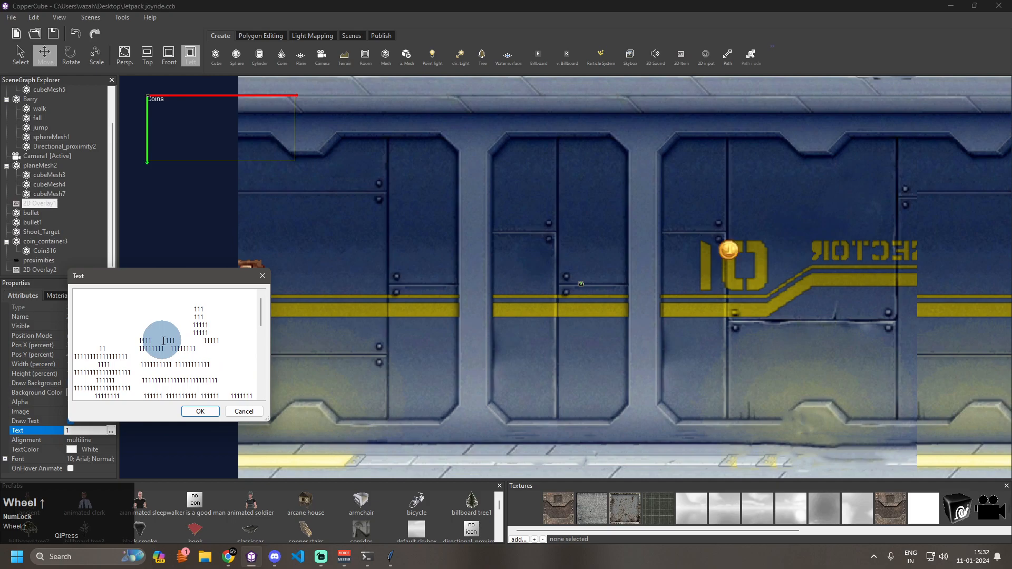
{"action": "left_click_drag", "start_coordinate": [267, 419], "coordinate": [785, 543]}
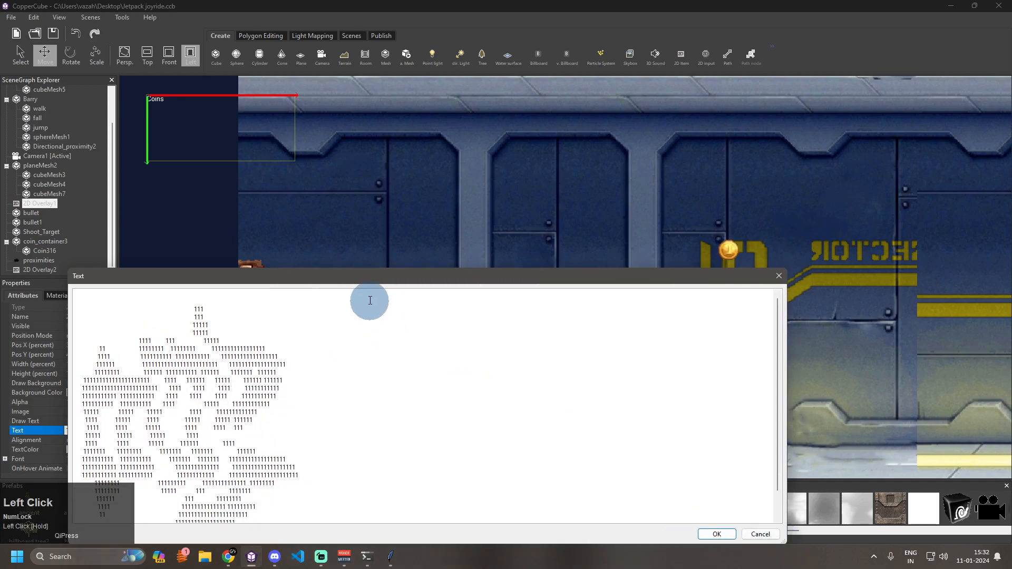
{"action": "left_click_drag", "start_coordinate": [370, 275], "coordinate": [375, 135]}
{"action": "scroll", "coordinate": [239, 279], "scroll_direction": "down", "scroll_amount": 1}
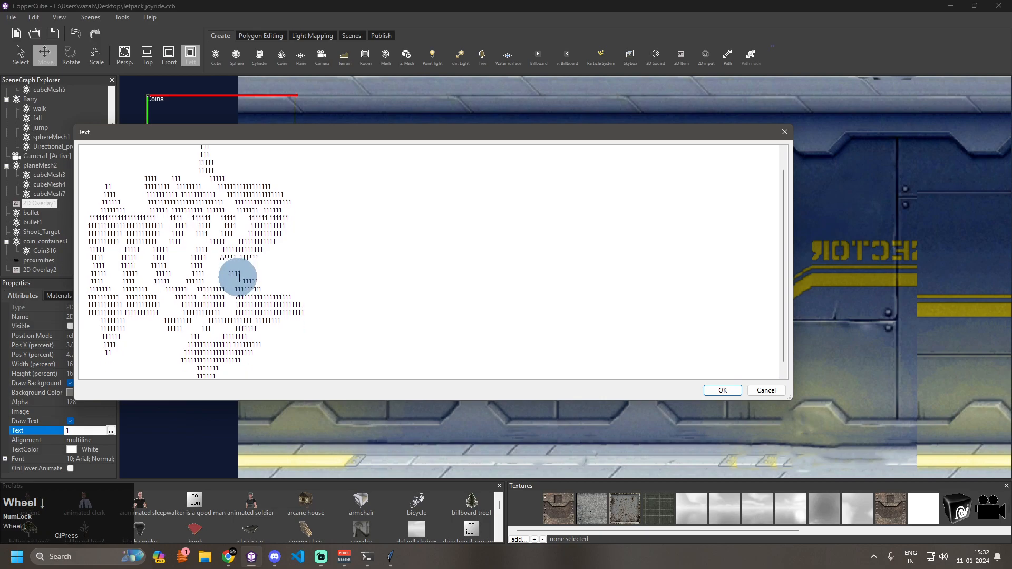
{"action": "scroll", "coordinate": [239, 279], "scroll_direction": "down", "scroll_amount": 1}
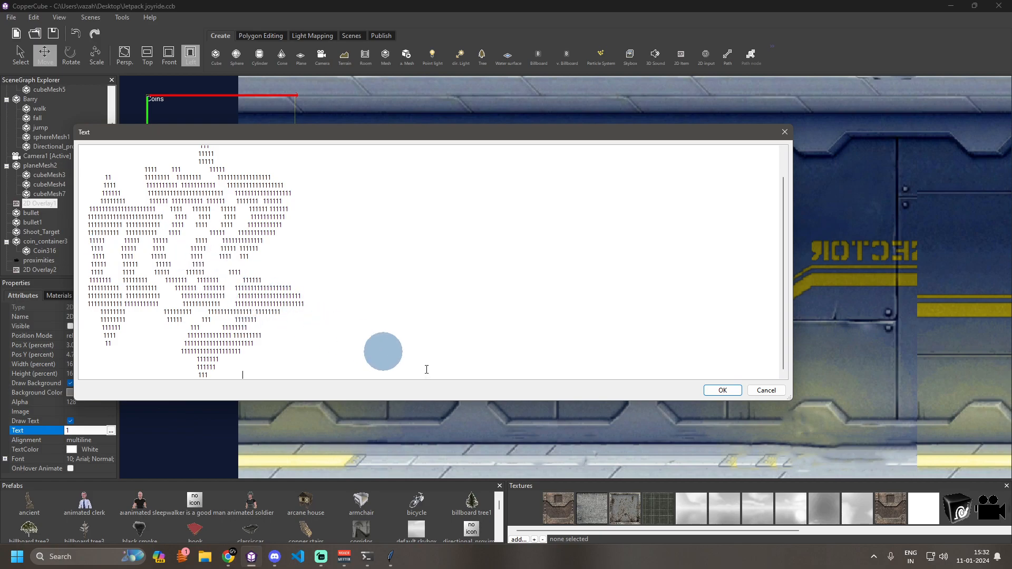
{"action": "left_click", "coordinate": [722, 391]}
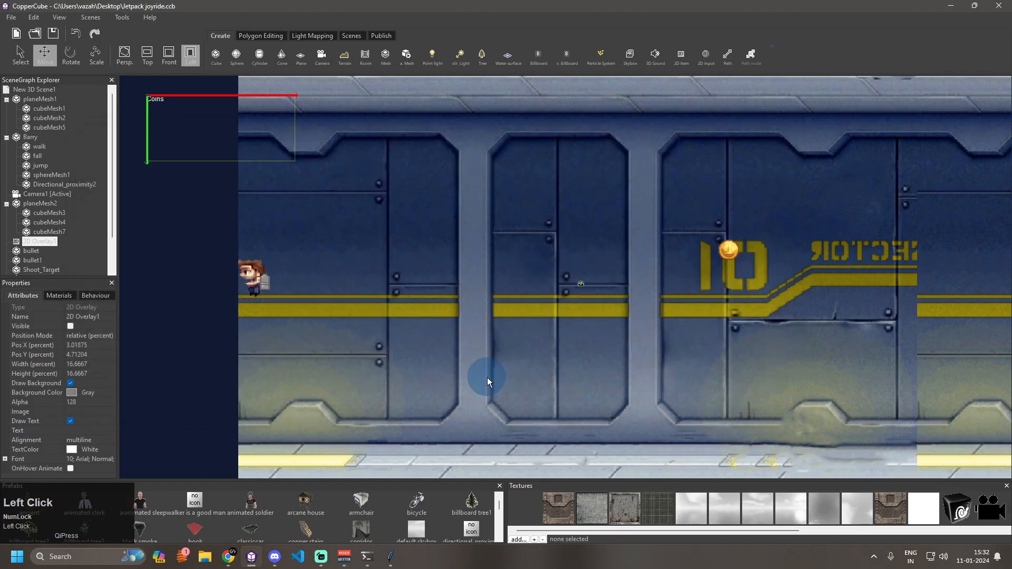
- Test-run the game, fly the character through the generated coins and end the test
{"action": "key", "text": "ctrl"}
{"action": "key", "text": "ctrl+F10"}
{"action": "left_click", "coordinate": [468, 344]}
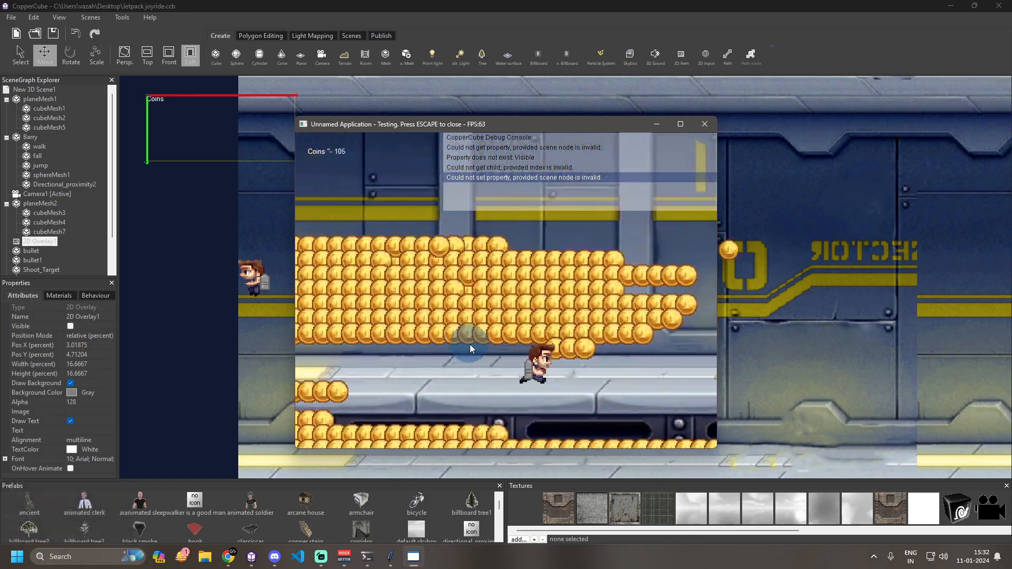
{"action": "left_click", "coordinate": [472, 344]}
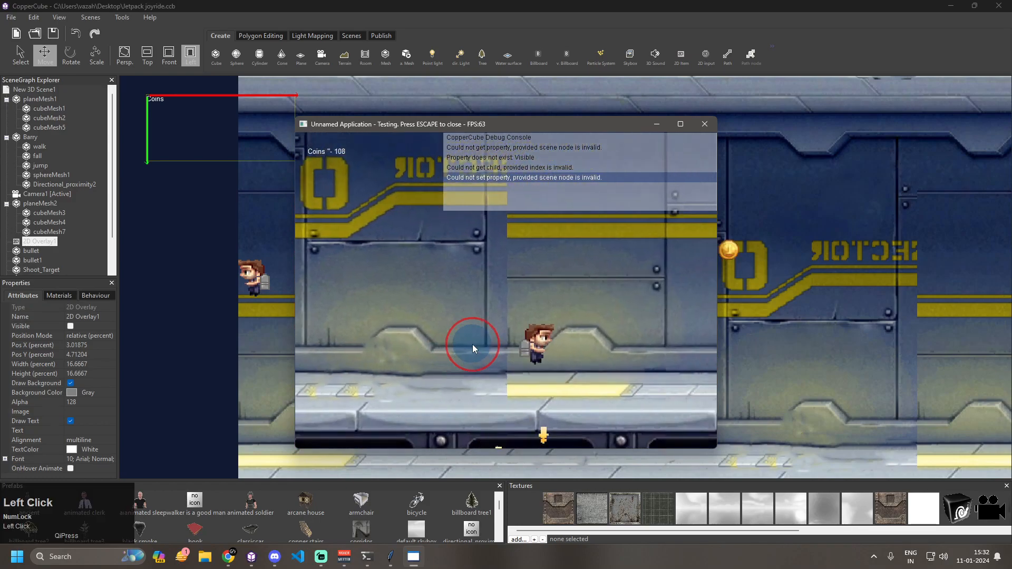
- Set the vertical and horizontal spacing of the scene's 2D item (pickups) placement behaviour to 32
{"action": "left_click", "coordinate": [34, 90]}
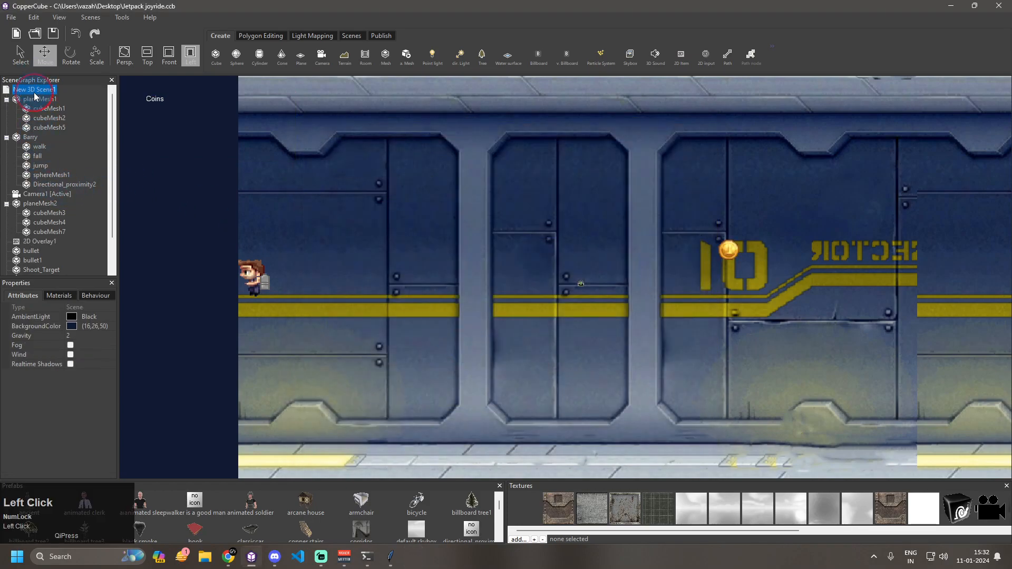
{"action": "left_click", "coordinate": [104, 297]}
{"action": "left_click", "coordinate": [69, 318]}
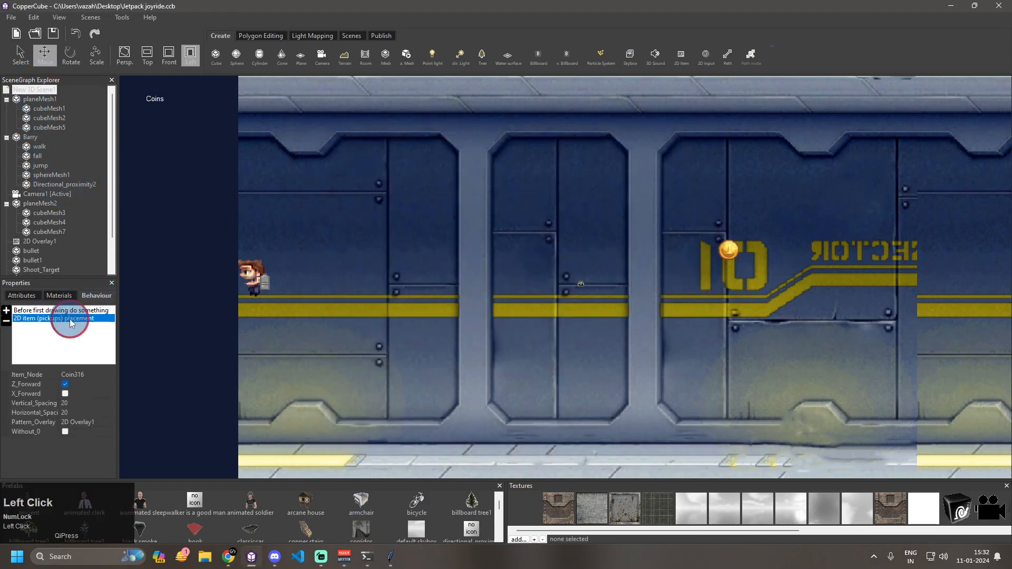
{"action": "left_click", "coordinate": [77, 402]}
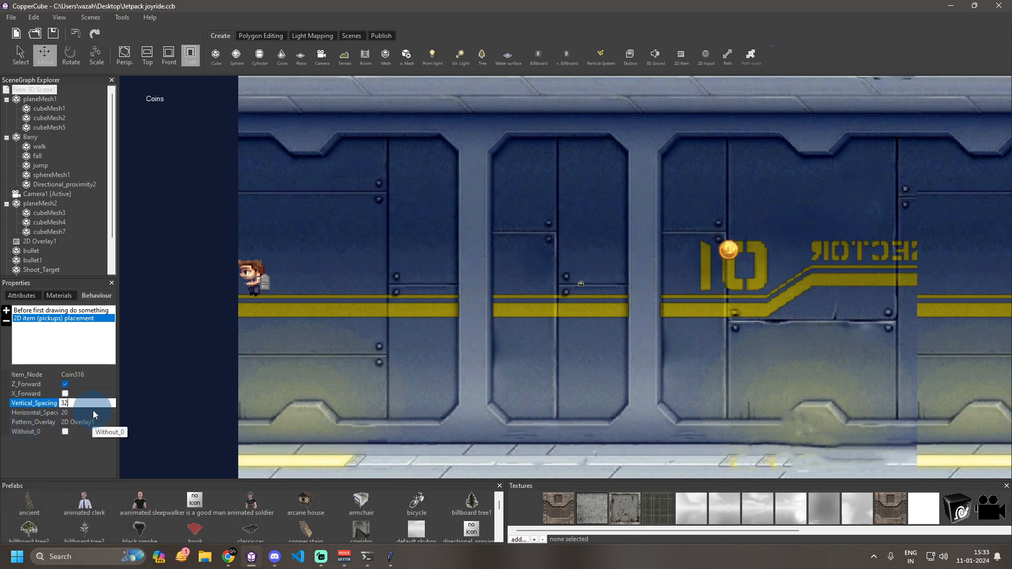
{"action": "left_click", "coordinate": [93, 411]}
{"action": "type", "text": "32"}
{"action": "key", "text": "Return"}
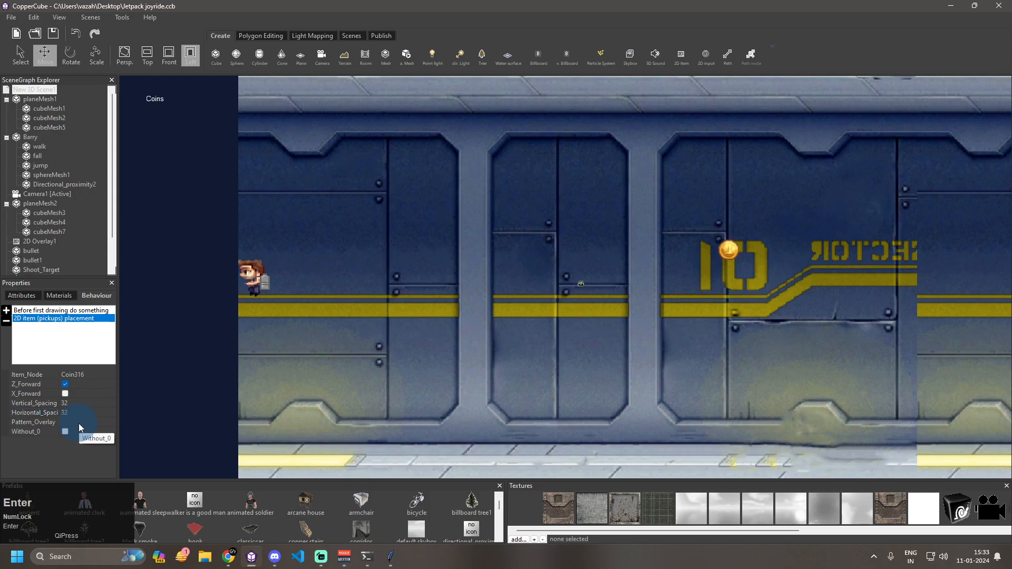
- Assign 2D Overlay1 as the placement behaviour's pattern overlay
{"action": "left_click", "coordinate": [78, 422]}
{"action": "left_click", "coordinate": [77, 440]}
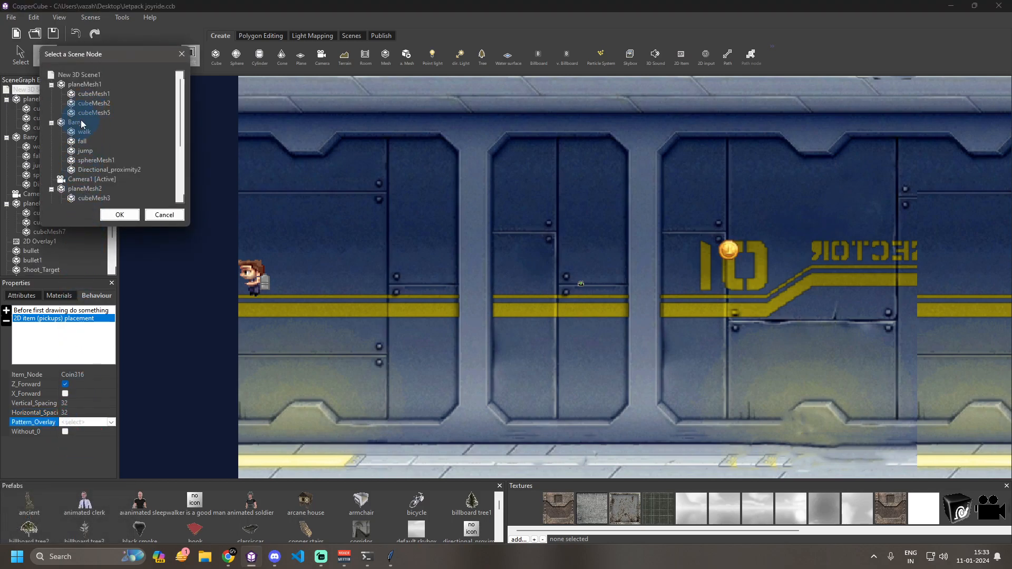
{"action": "scroll", "coordinate": [106, 169], "scroll_direction": "down", "scroll_amount": 3}
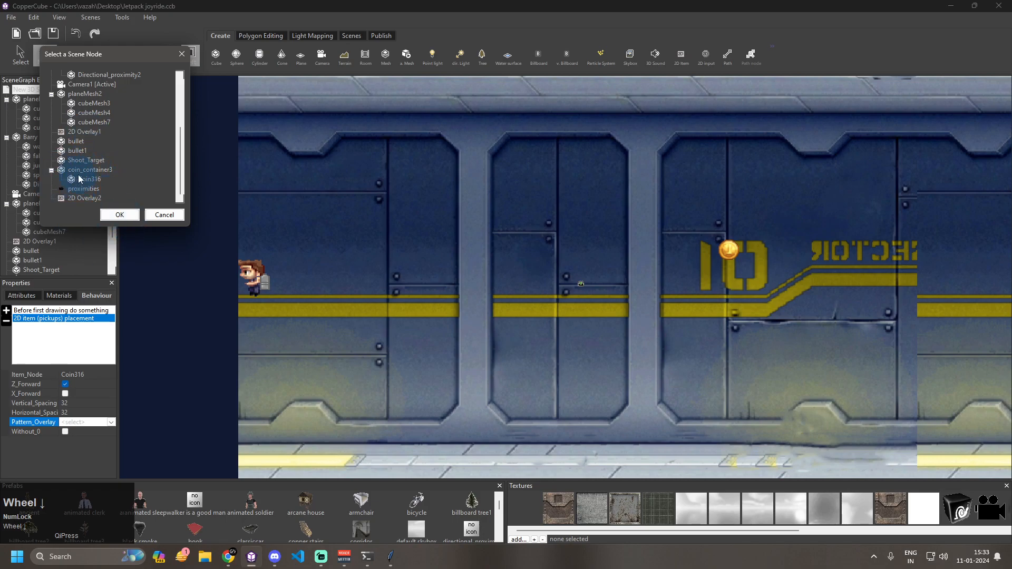
{"action": "scroll", "coordinate": [86, 136], "scroll_direction": "up", "scroll_amount": 1}
{"action": "left_click", "coordinate": [84, 160]}
{"action": "left_click", "coordinate": [120, 214]}
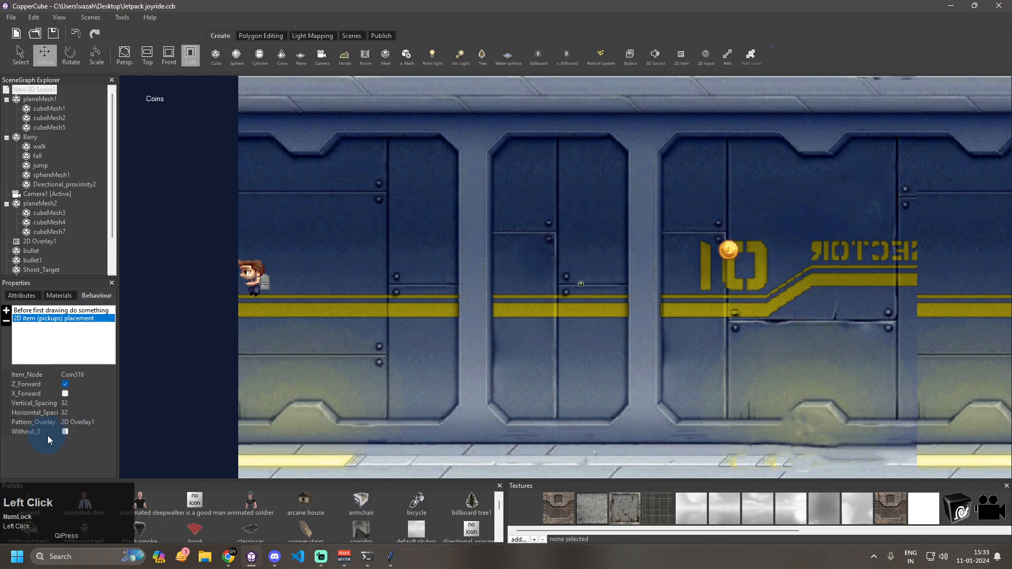
- Enable Without_0 on the placement behaviour and set its pattern overlay back to 2D Overlay1
{"action": "left_click", "coordinate": [65, 433]}
{"action": "key", "text": "ctrl+F10"}
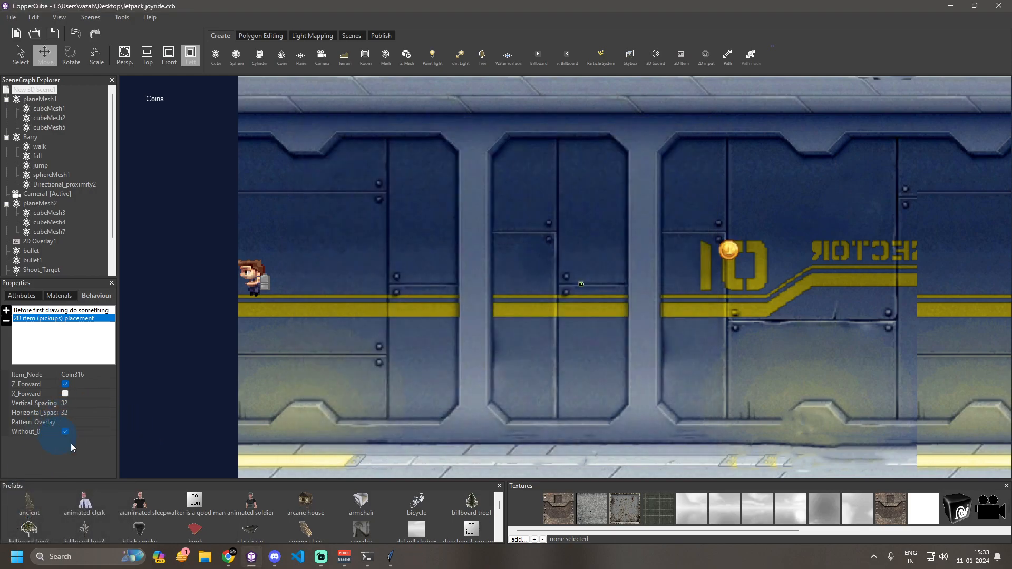
{"action": "left_click", "coordinate": [85, 423]}
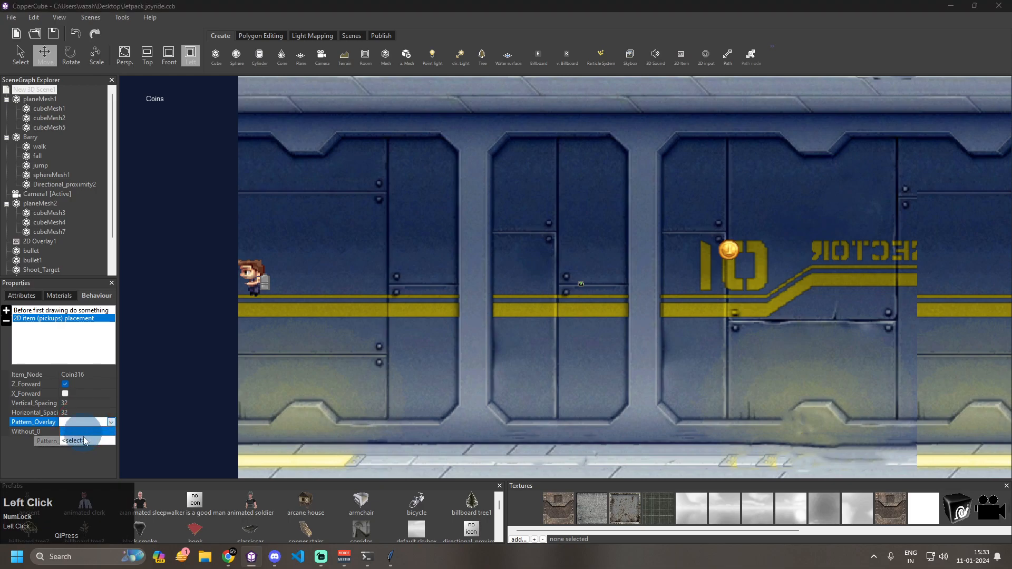
{"action": "left_click", "coordinate": [83, 442]}
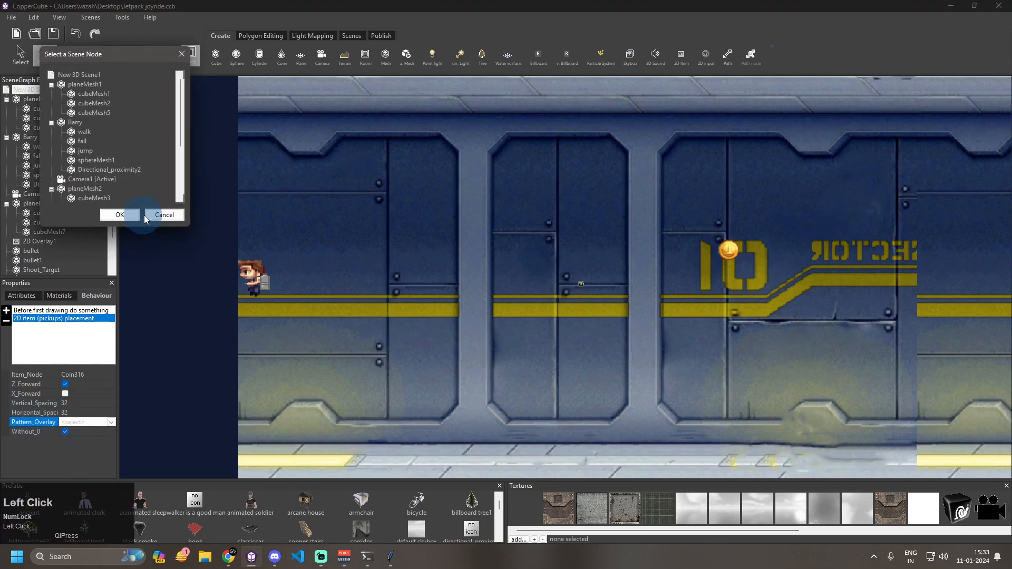
{"action": "scroll", "coordinate": [118, 175], "scroll_direction": "down", "scroll_amount": 2}
{"action": "left_click", "coordinate": [84, 169]}
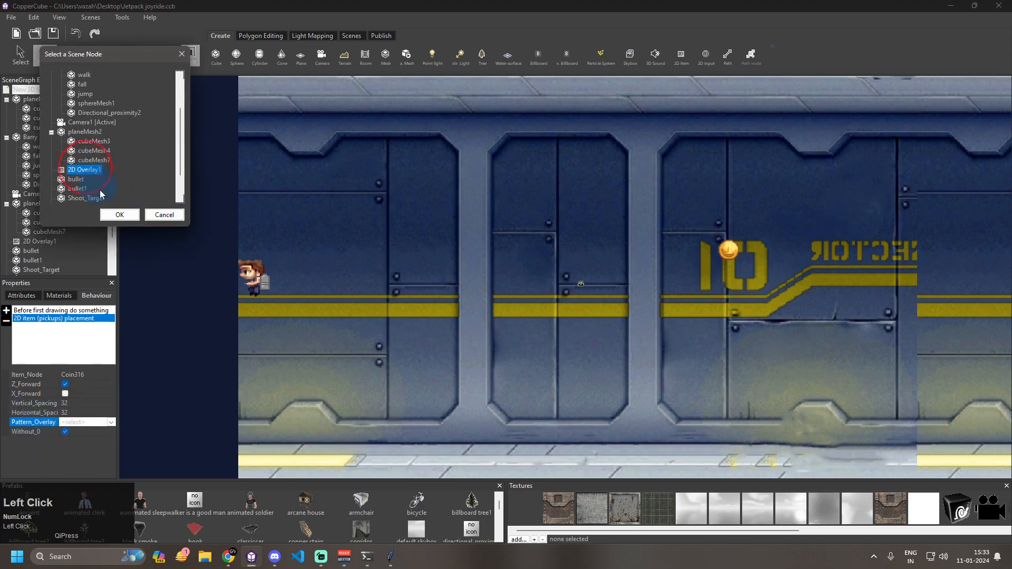
{"action": "left_click", "coordinate": [121, 215]}
- Test-run the game with the wider coin spacing, fly through the star, heart and arrow patterns, and close the test
{"action": "key", "text": "ctrl+F10"}
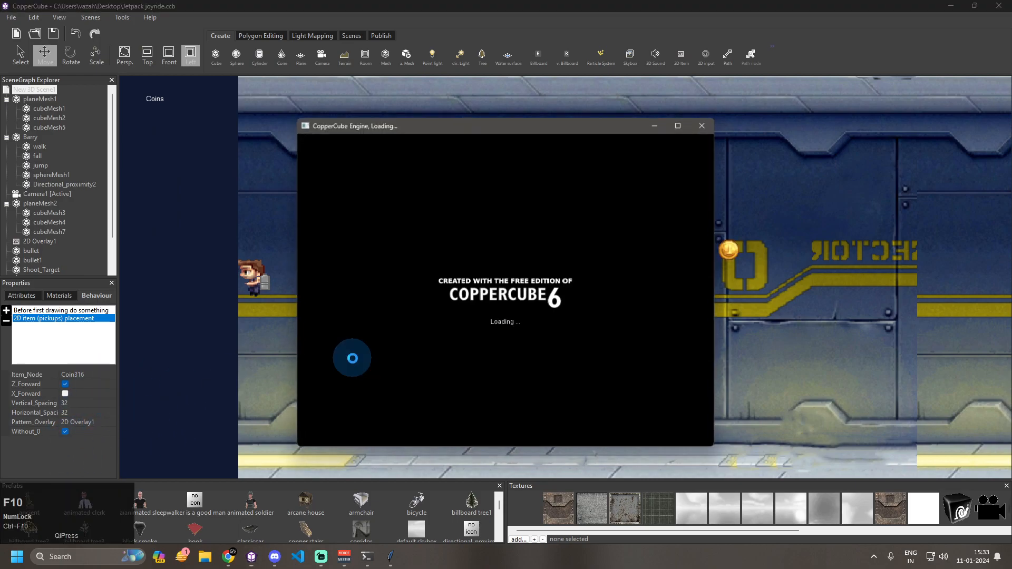
{"action": "left_click", "coordinate": [474, 324]}
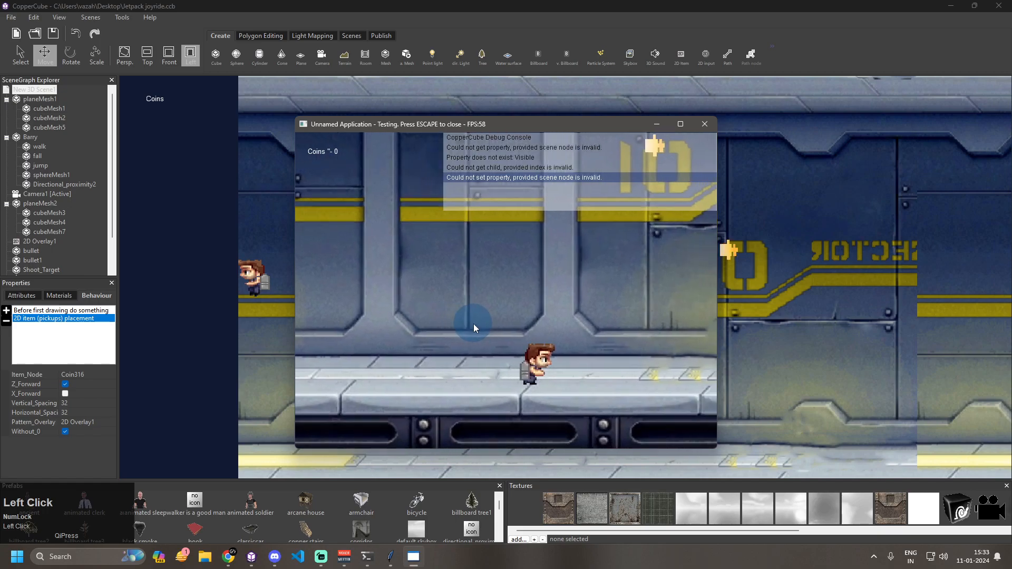
{"action": "left_click", "coordinate": [473, 324]}
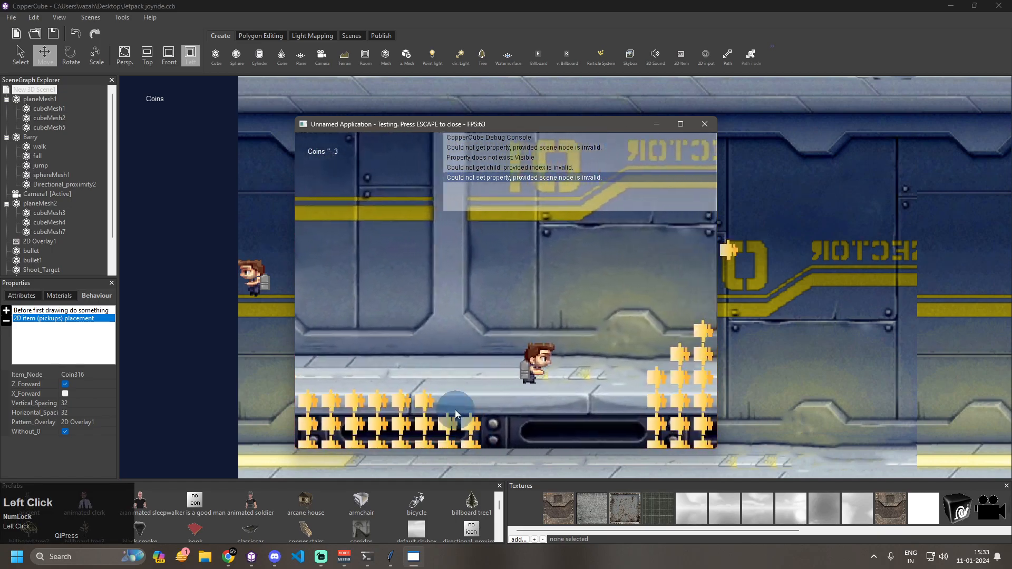
{"action": "left_click", "coordinate": [517, 387]}
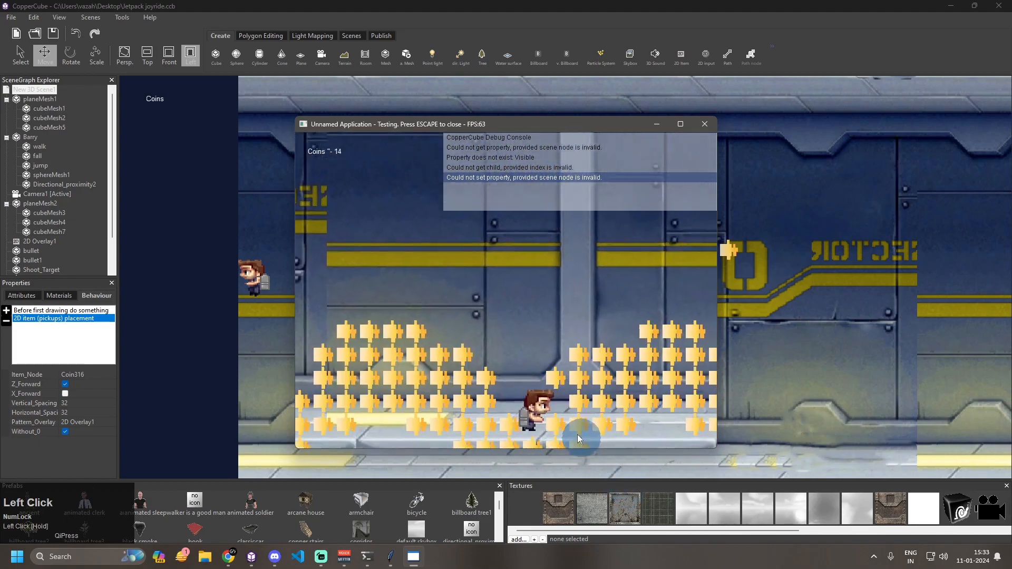
{"action": "left_click", "coordinate": [627, 345]}
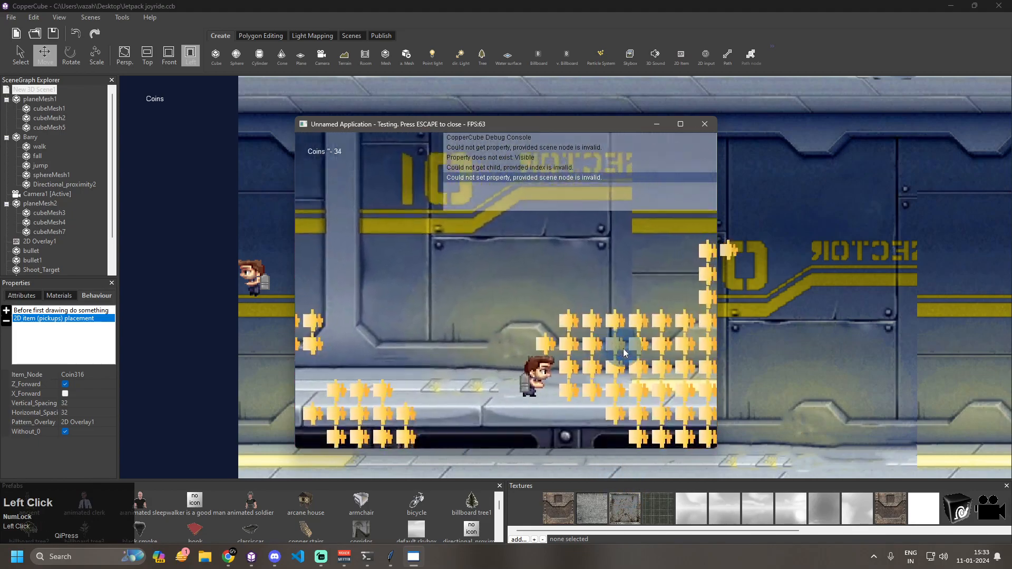
{"action": "left_click", "coordinate": [624, 353]}
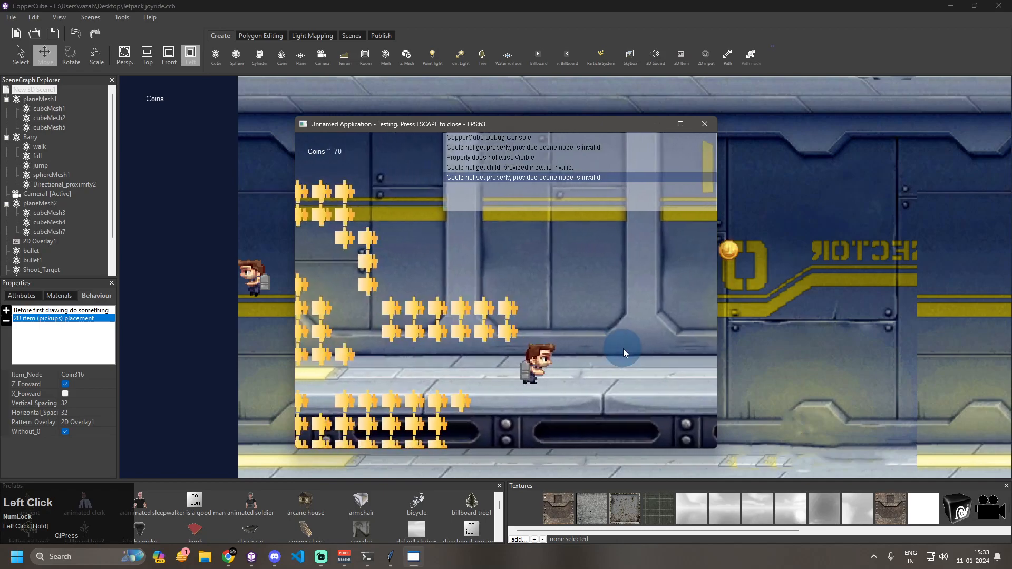
{"action": "key", "text": "Escape"}
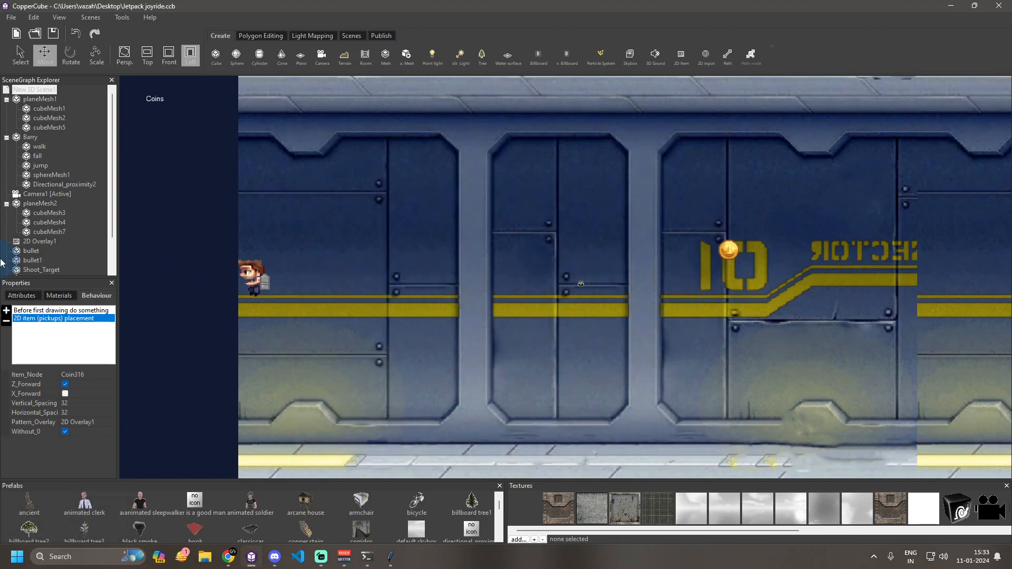
- Move coin_container3 up until its origin sits at the strip above the corridor's ceiling
{"action": "scroll", "coordinate": [2, 261], "scroll_direction": "down", "scroll_amount": 2}
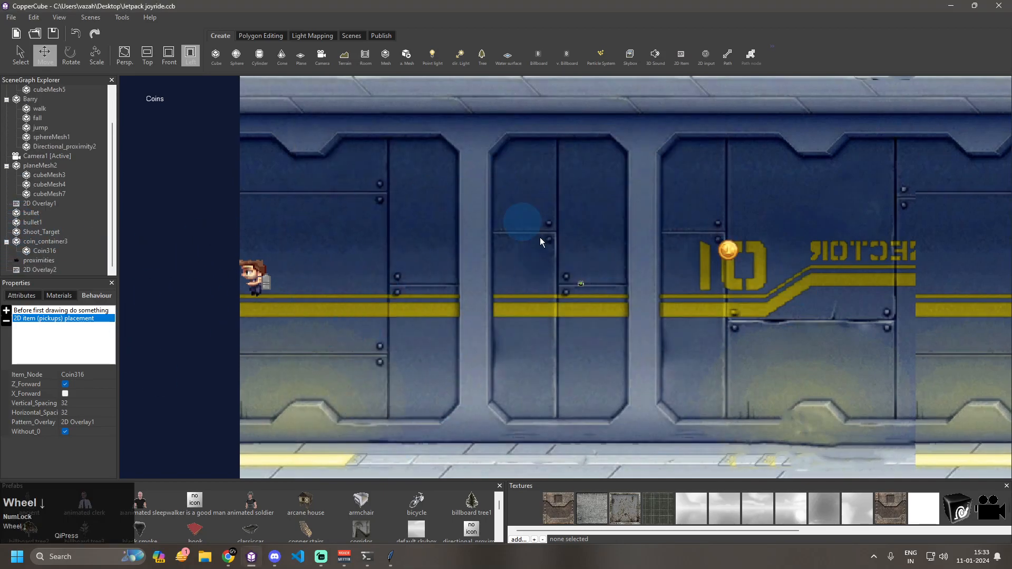
{"action": "left_click", "coordinate": [45, 251]}
{"action": "left_click", "coordinate": [44, 242]}
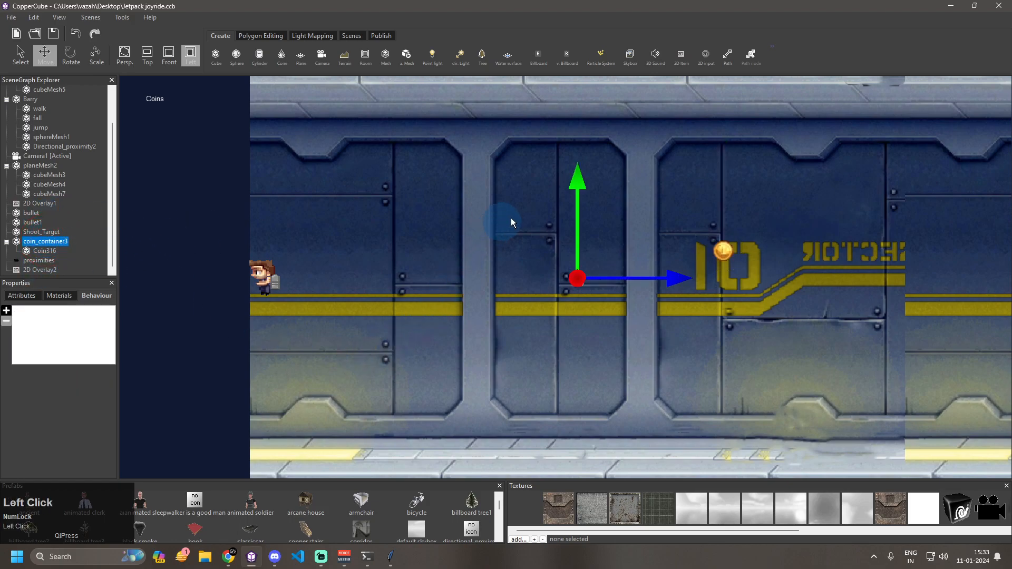
{"action": "left_click_drag", "start_coordinate": [576, 183], "coordinate": [448, 277]}
{"action": "left_click_drag", "start_coordinate": [459, 164], "coordinate": [459, 157]}
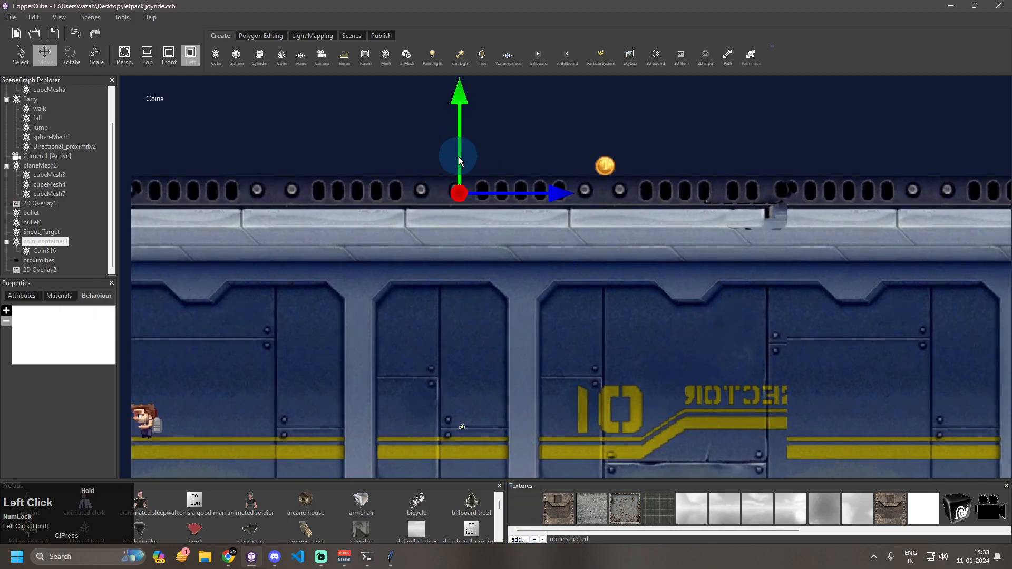
- Test-run the game with the raised coin container, fly through the coin patterns, and close the test
{"action": "key", "text": "ctrl+F10"}
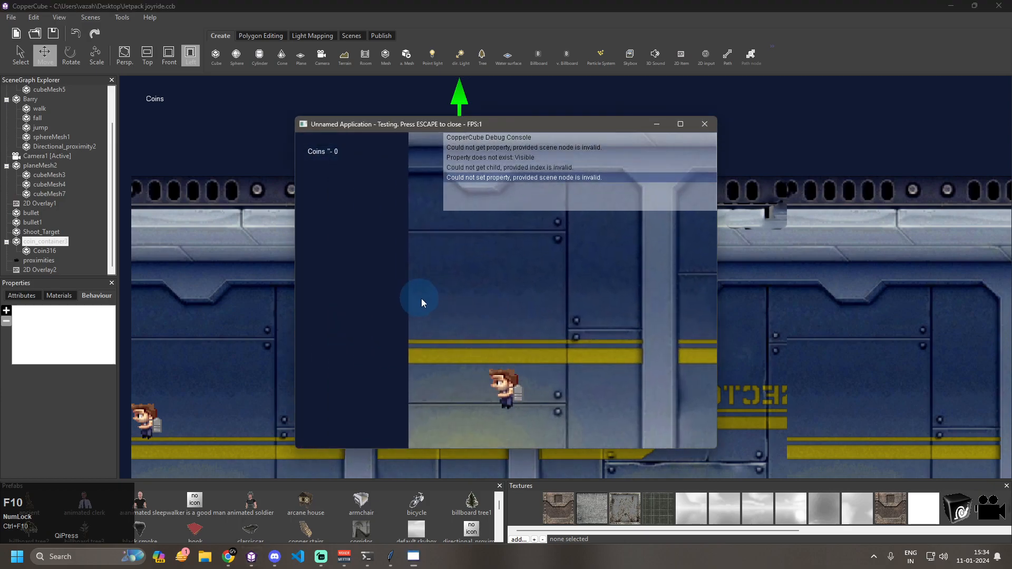
{"action": "left_click", "coordinate": [561, 327]}
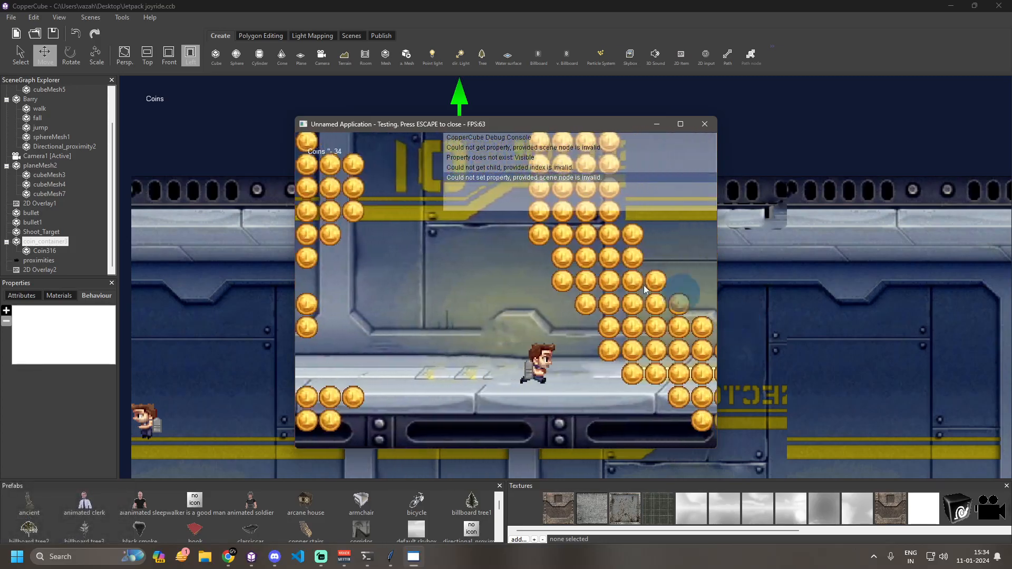
{"action": "left_click", "coordinate": [599, 279]}
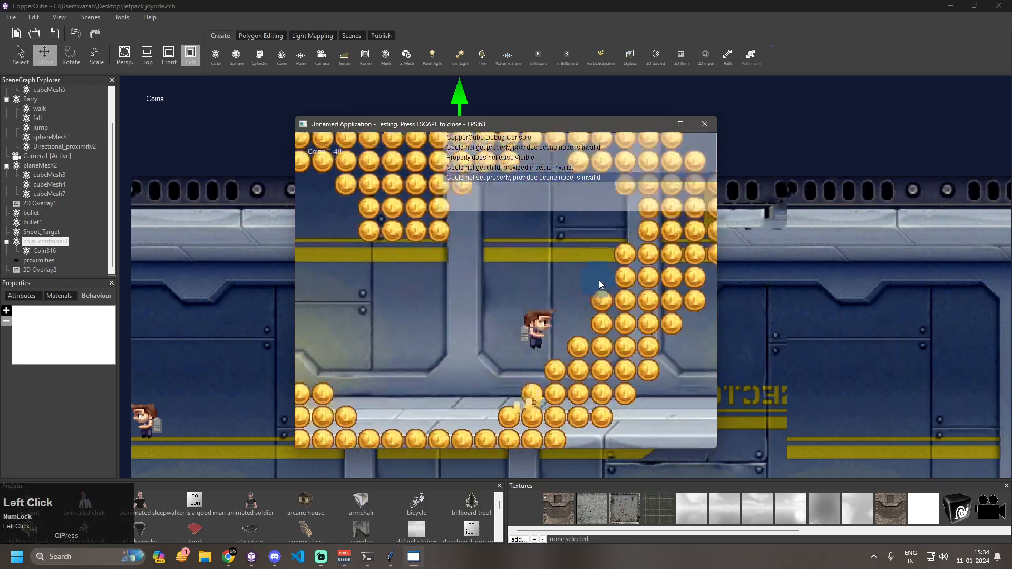
{"action": "left_click", "coordinate": [599, 281]}
{"action": "left_click", "coordinate": [600, 281]}
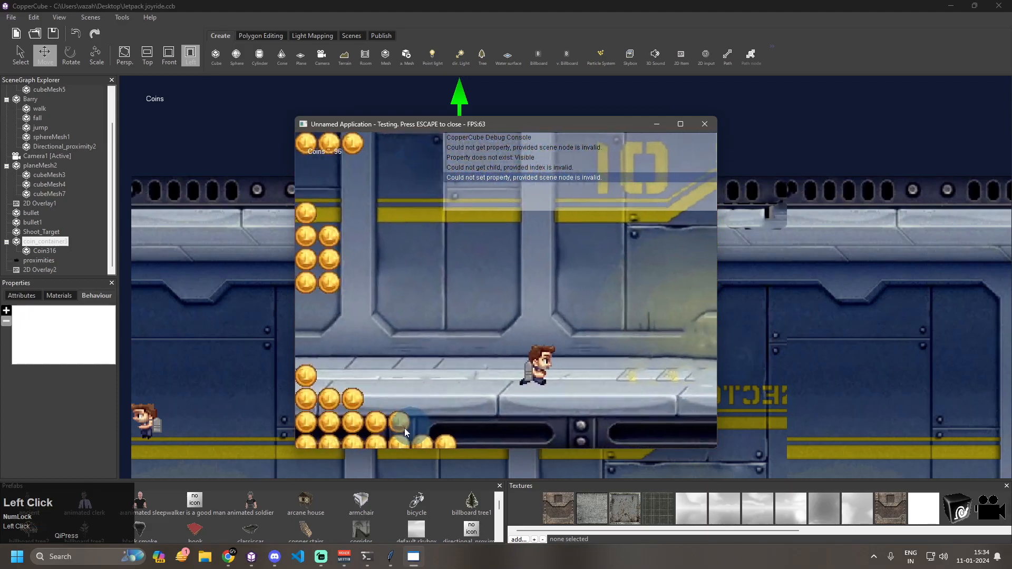
{"action": "key", "text": "Escape"}
- Set both the vertical and horizontal spacing of the scene's 2D item (pickups) placement behaviour to 20
{"action": "scroll", "coordinate": [54, 128], "scroll_direction": "up", "scroll_amount": 2}
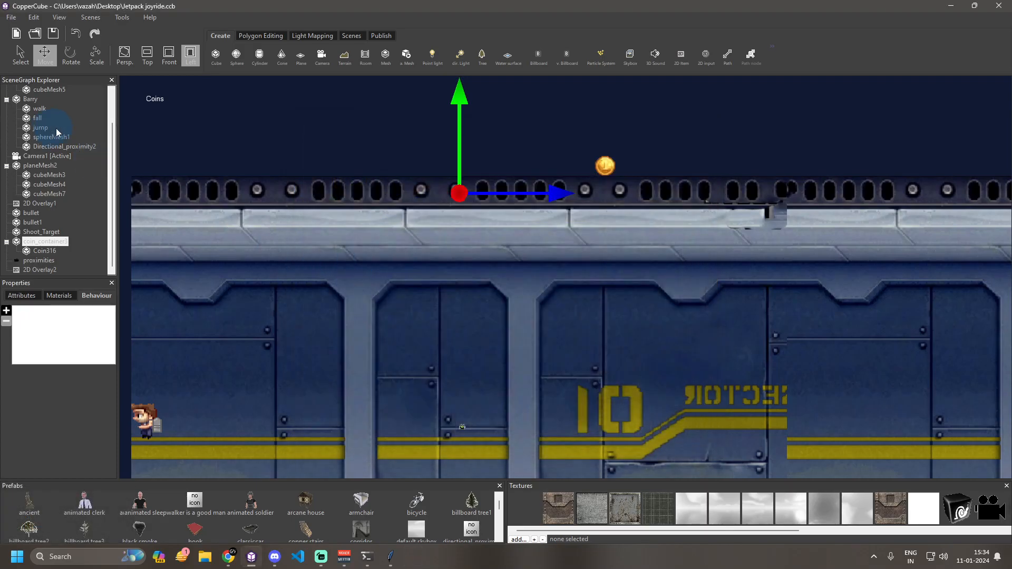
{"action": "left_click", "coordinate": [35, 90]}
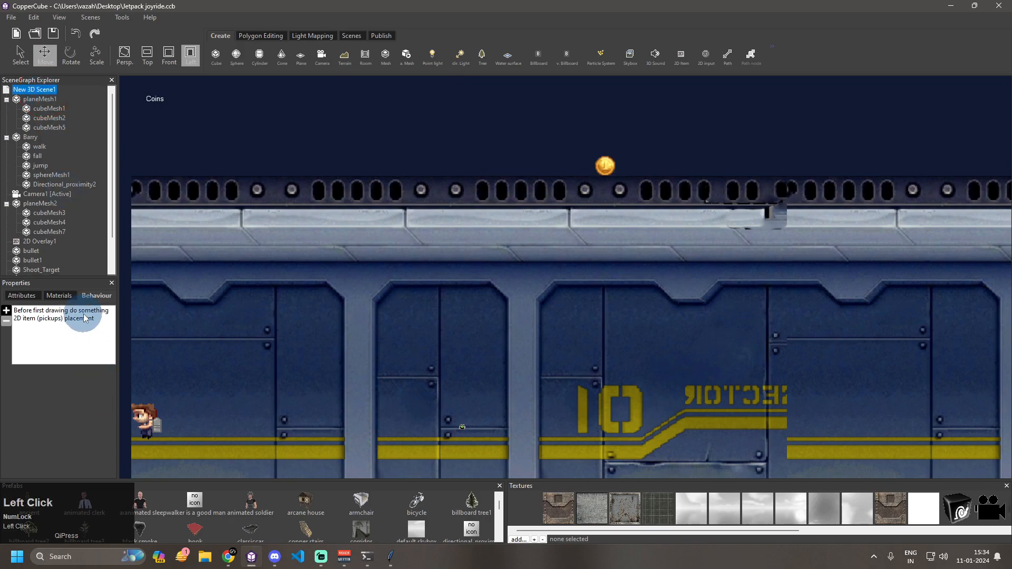
{"action": "left_click", "coordinate": [80, 318]}
{"action": "left_click", "coordinate": [77, 401]}
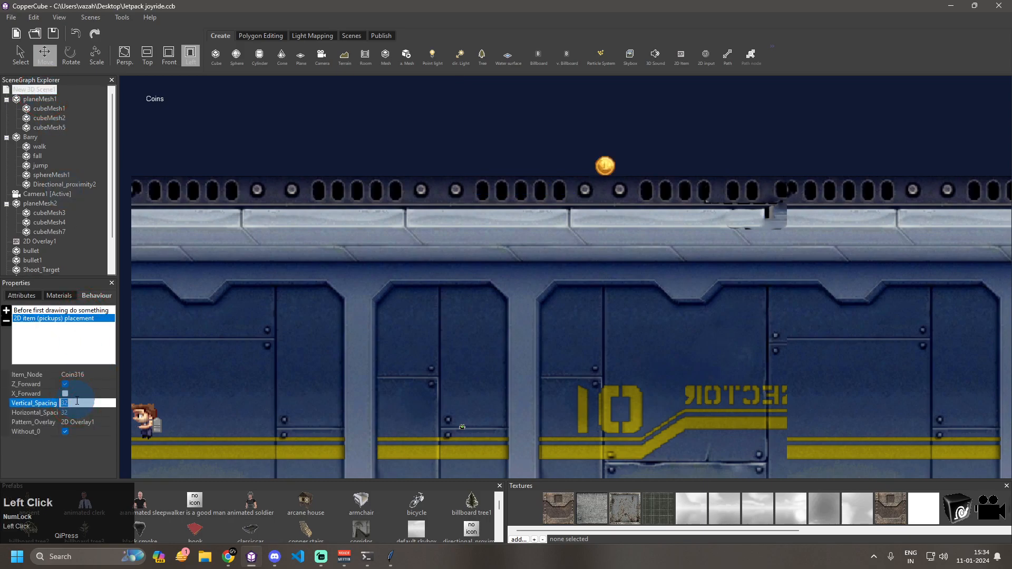
{"action": "left_click", "coordinate": [73, 413]}
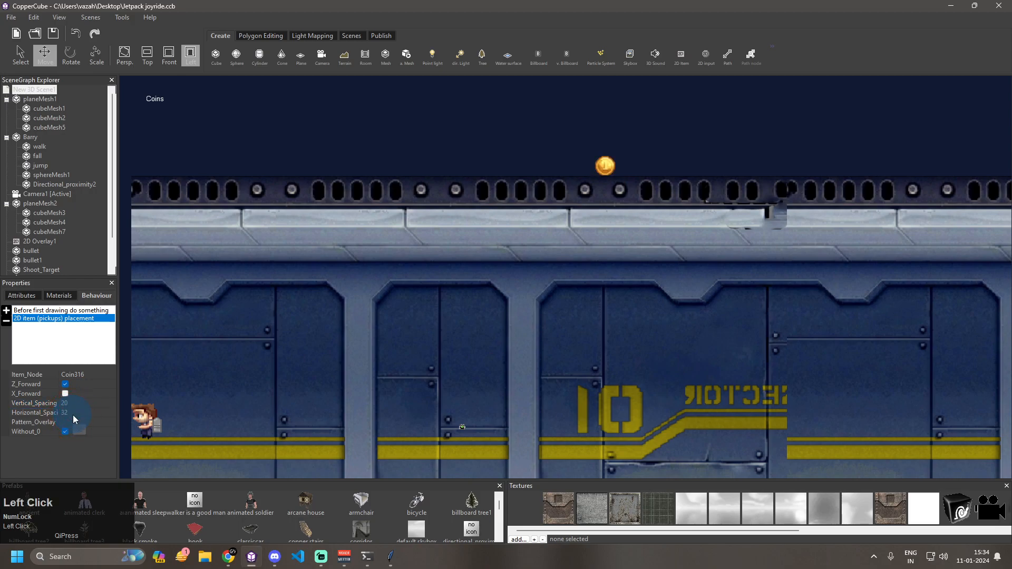
{"action": "key", "text": "Return"}
- Reassign 2D Overlay1 as the pattern overlay of the 2D item placement behaviour
{"action": "left_click", "coordinate": [88, 424]}
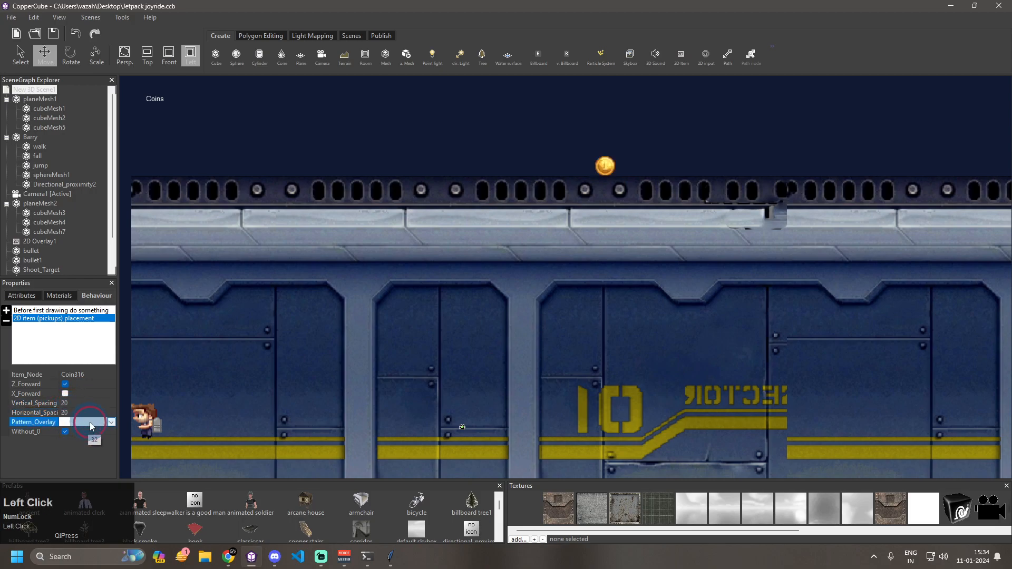
{"action": "left_click", "coordinate": [89, 423]}
{"action": "left_click", "coordinate": [84, 438]}
{"action": "scroll", "coordinate": [96, 169], "scroll_direction": "down", "scroll_amount": 2}
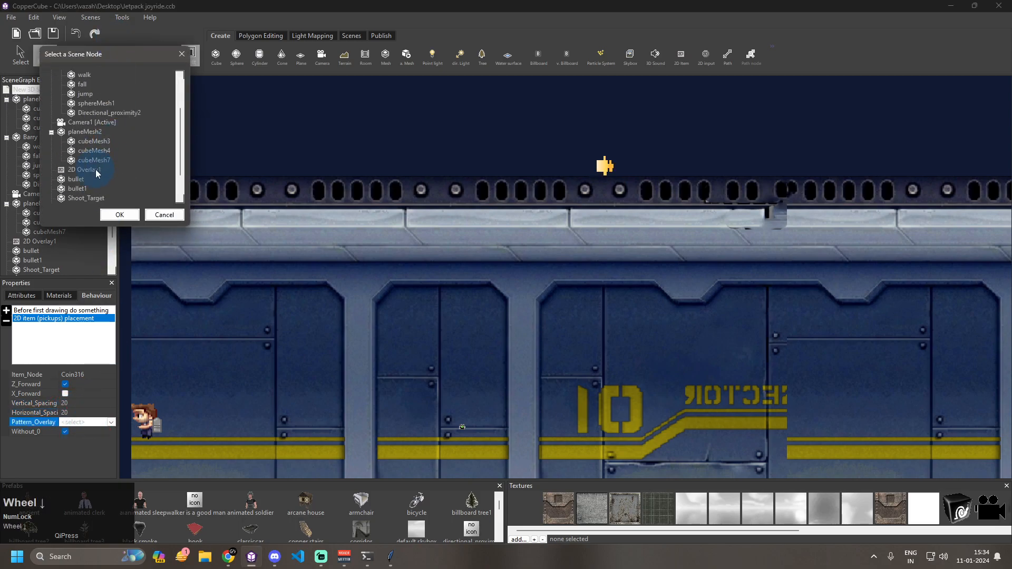
{"action": "left_click", "coordinate": [82, 170]}
{"action": "left_click", "coordinate": [122, 214]}
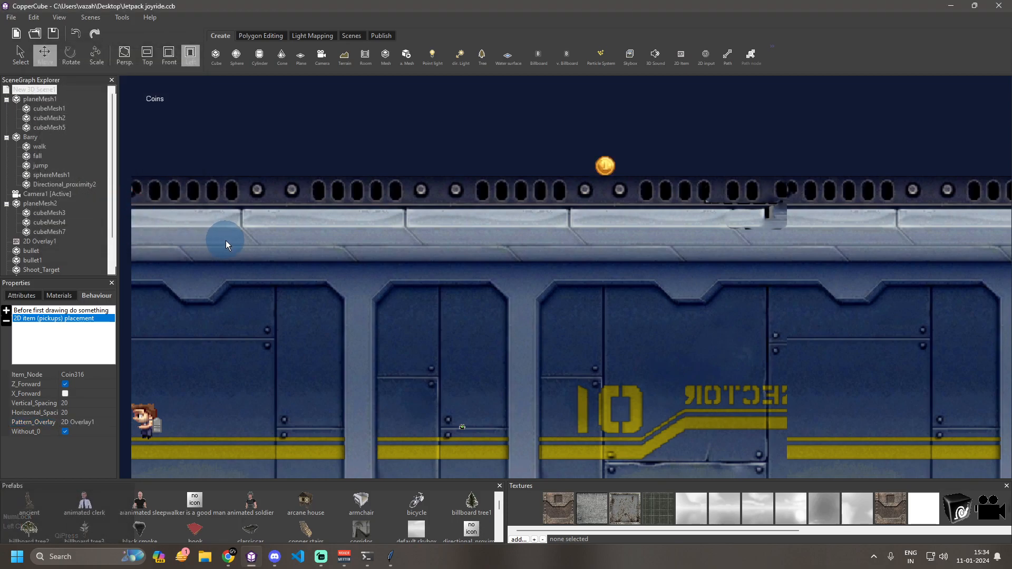
- Test-run the game with the tighter coin spacing, steer the character past the coin shapes, and close the test window
{"action": "key", "text": "F10"}
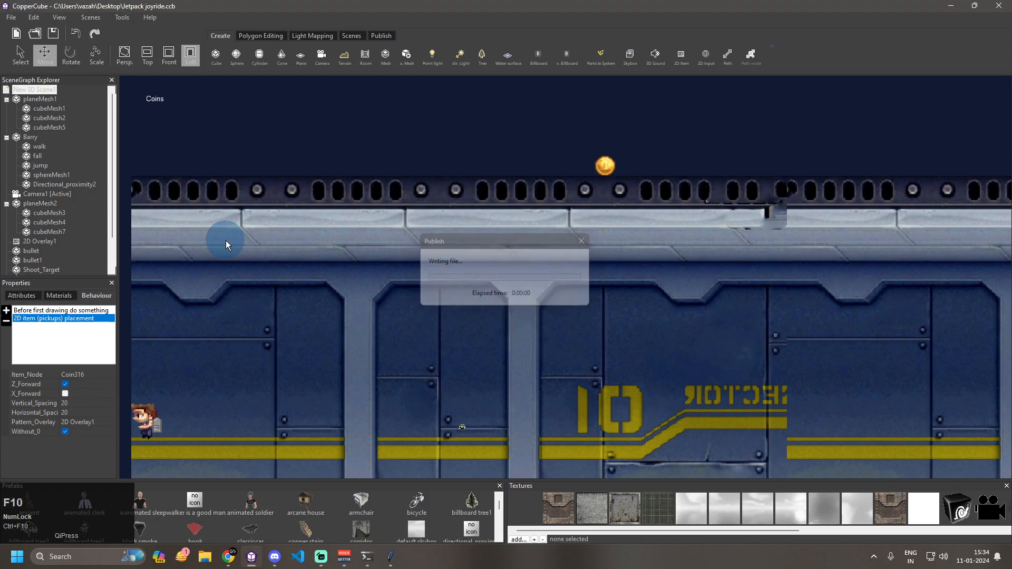
{"action": "left_click", "coordinate": [489, 248]}
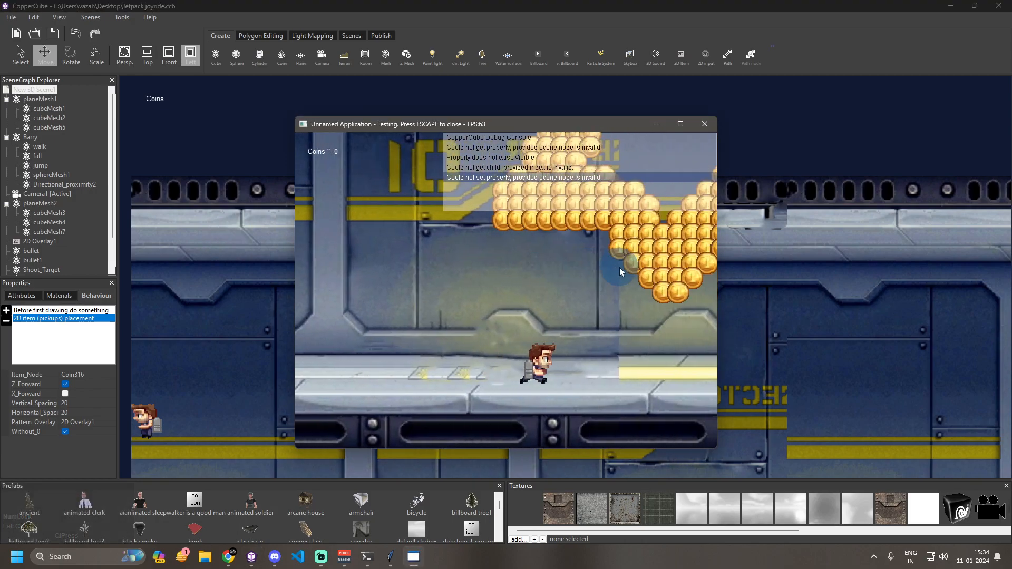
{"action": "left_click", "coordinate": [620, 267]}
{"action": "left_click", "coordinate": [617, 267]}
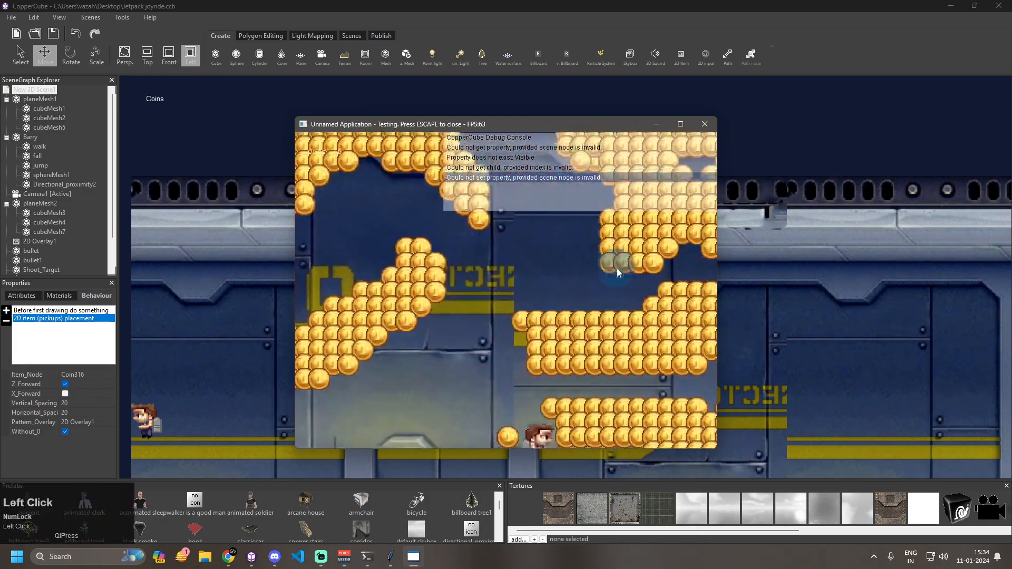
{"action": "left_click", "coordinate": [617, 268]}
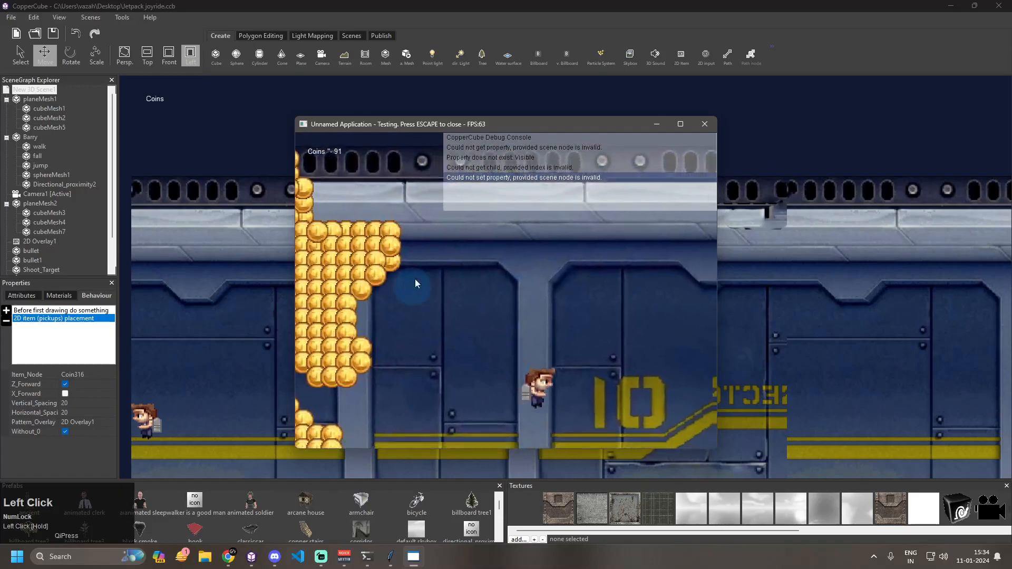
{"action": "left_click", "coordinate": [662, 144]}
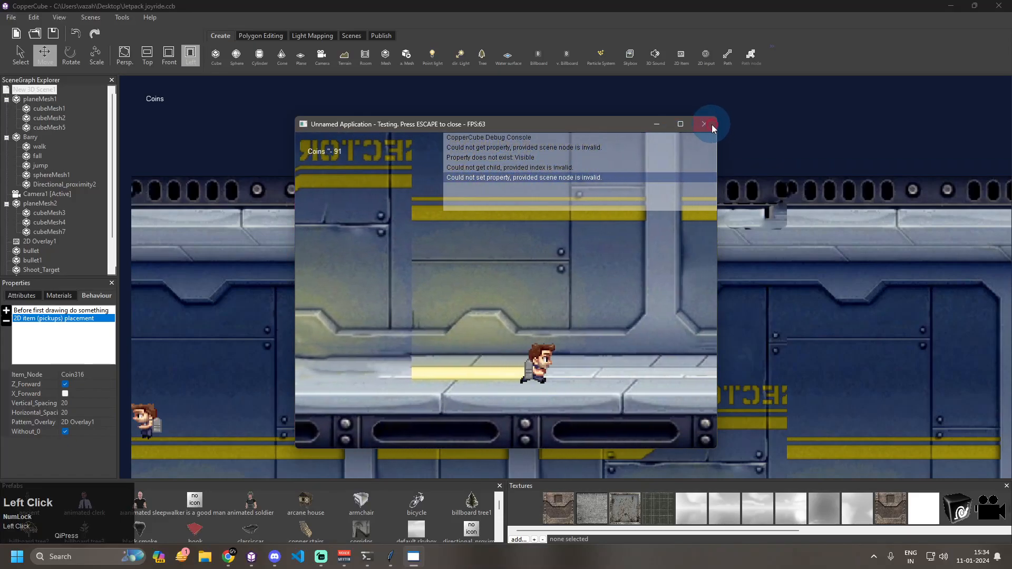
{"action": "left_click", "coordinate": [705, 124]}
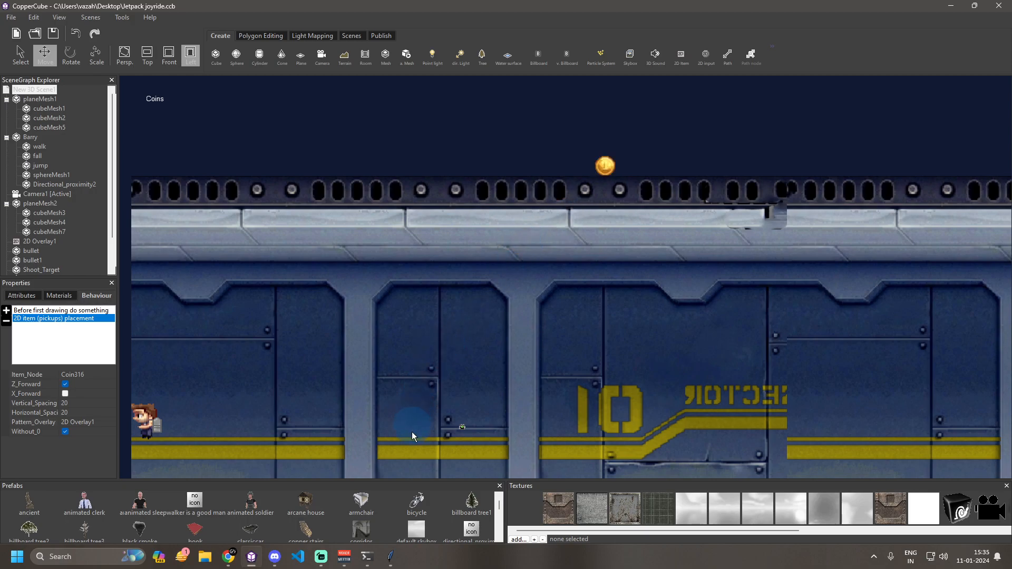
{"action": "left_click", "coordinate": [298, 557]}
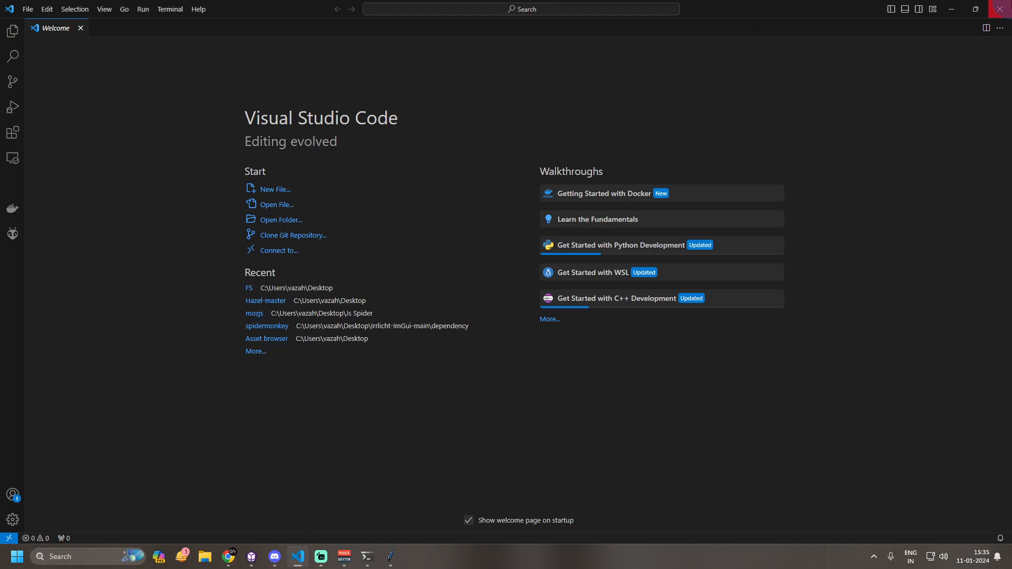
{"action": "left_click", "coordinate": [1004, 7]}
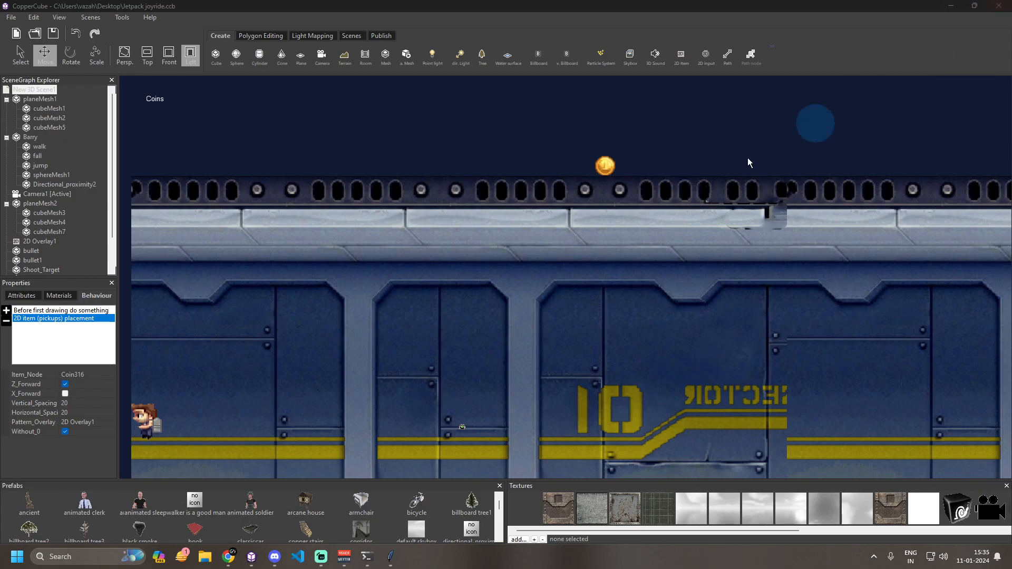
{"action": "scroll", "coordinate": [372, 226], "scroll_direction": "down", "scroll_amount": 3}
{"action": "right_click_drag", "start_coordinate": [381, 246], "coordinate": [469, 395]}
{"action": "left_click_drag", "start_coordinate": [662, 425], "coordinate": [408, 47]}
{"action": "right_click_drag", "start_coordinate": [633, 265], "coordinate": [683, 458]}
{"action": "left_click_drag", "start_coordinate": [734, 306], "coordinate": [638, 290]}
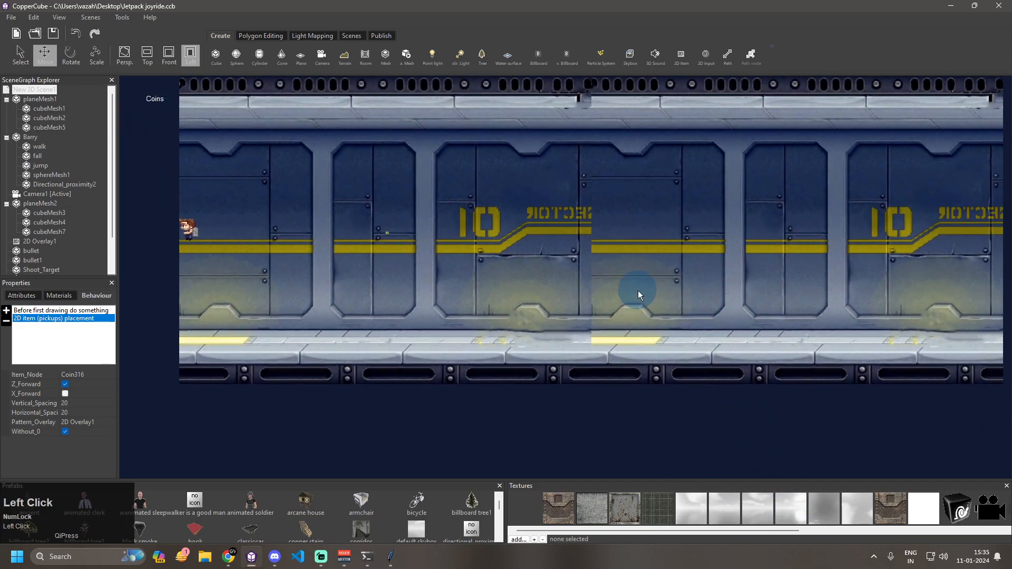
{"action": "left_click_drag", "start_coordinate": [820, 326], "coordinate": [614, 304]}
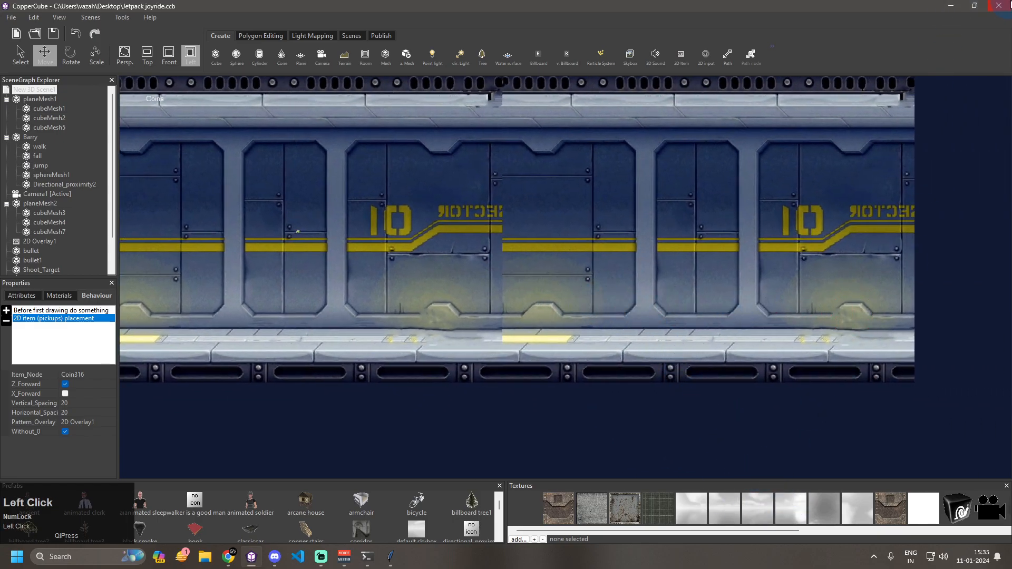